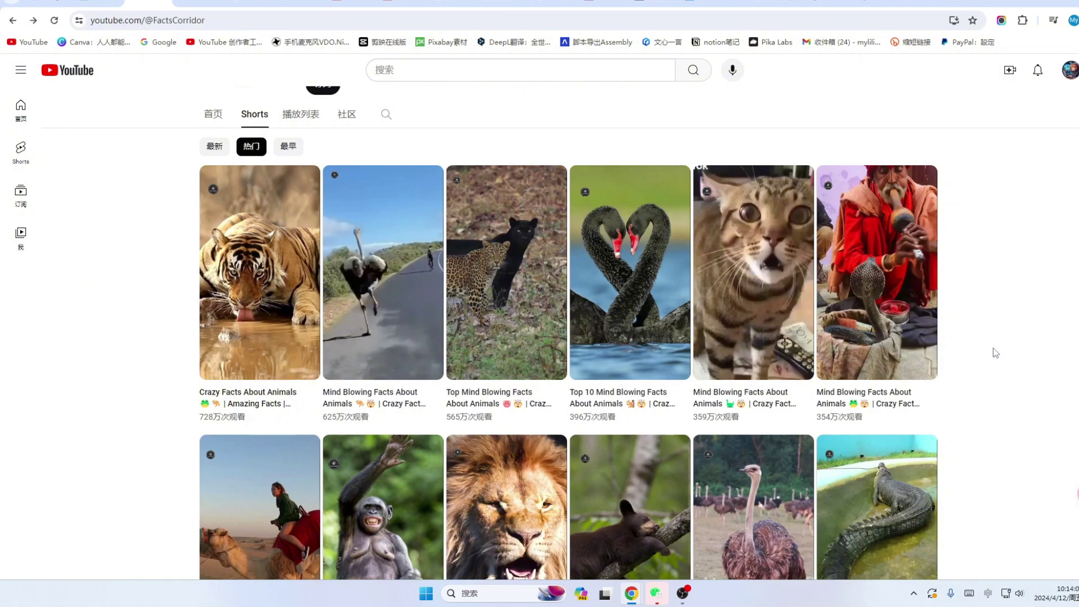
- Look through the most popular animal-facts Shorts and their view counts on the Facts Corridor channel
scroll(994, 351, "down", 1)
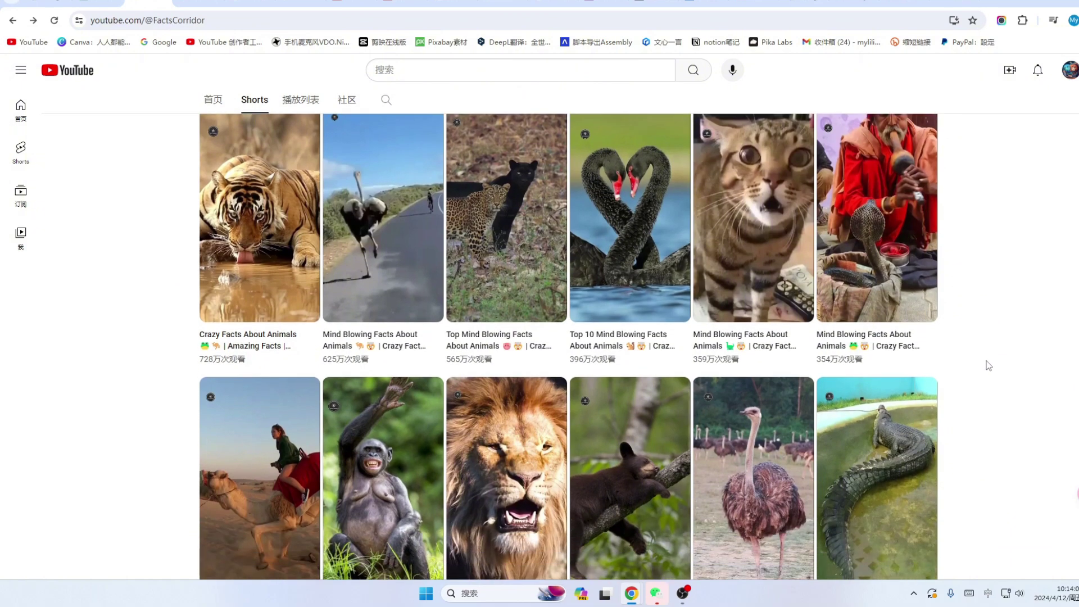
scroll(989, 366, "down", 2)
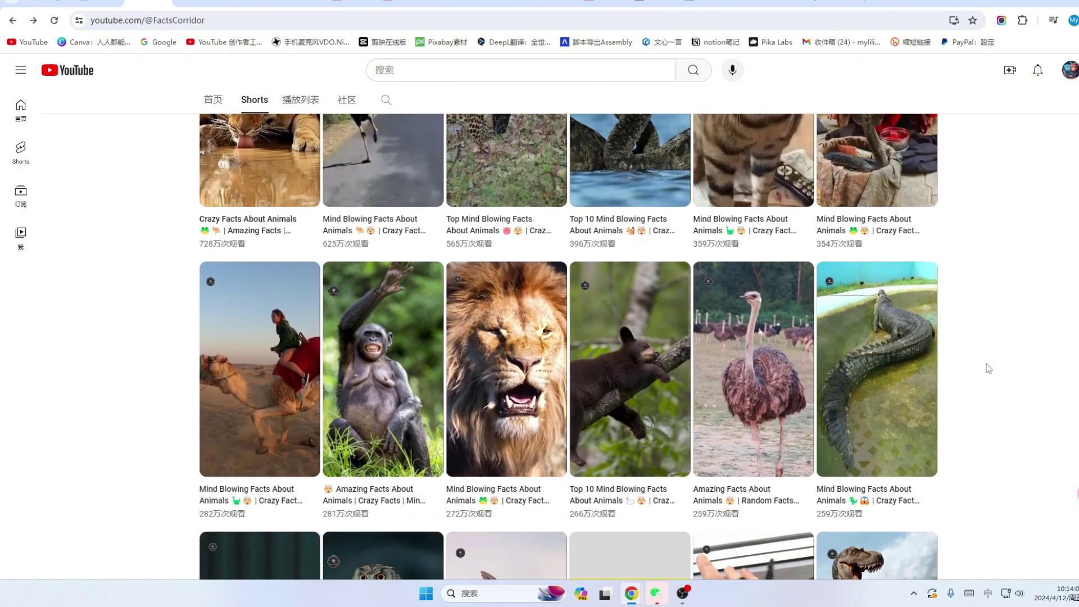
scroll(989, 368, "up", 4)
scroll(989, 369, "down", 3)
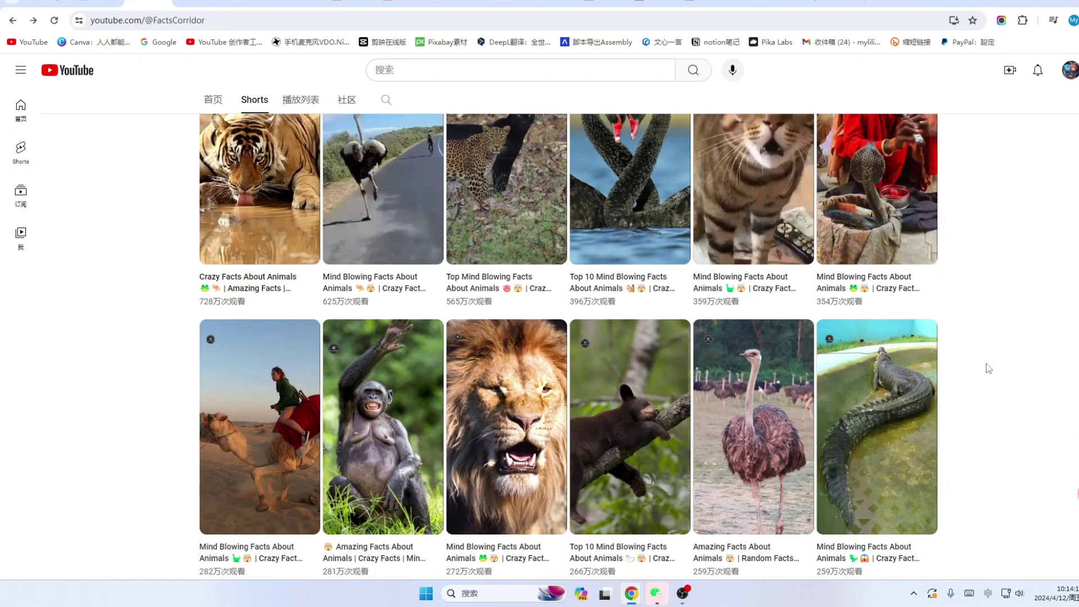
scroll(989, 368, "up", 2)
scroll(985, 369, "down", 4)
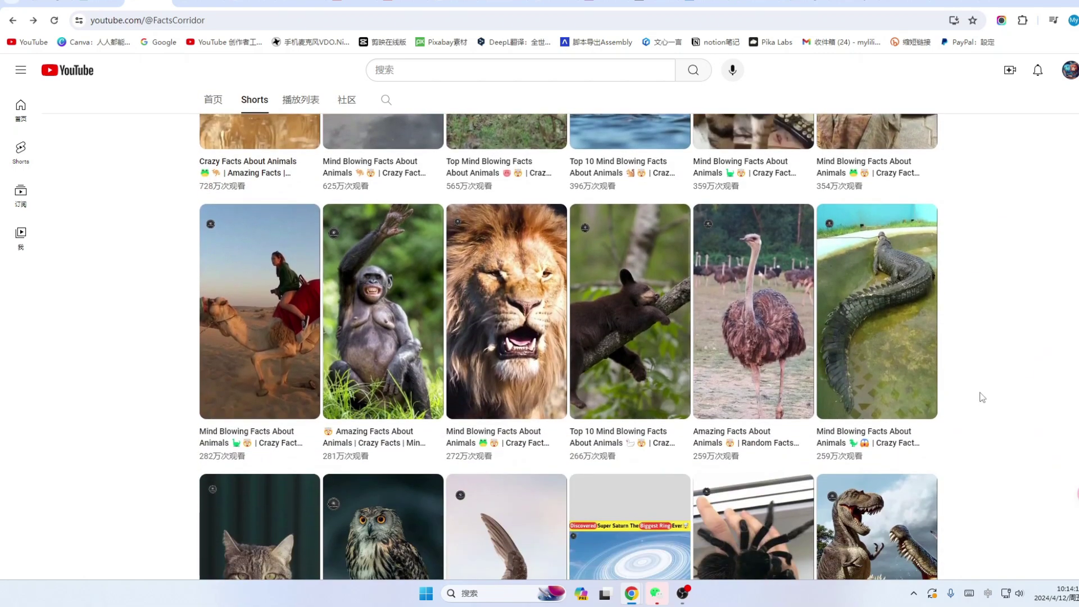
scroll(981, 398, "up", 2)
scroll(981, 393, "up", 4)
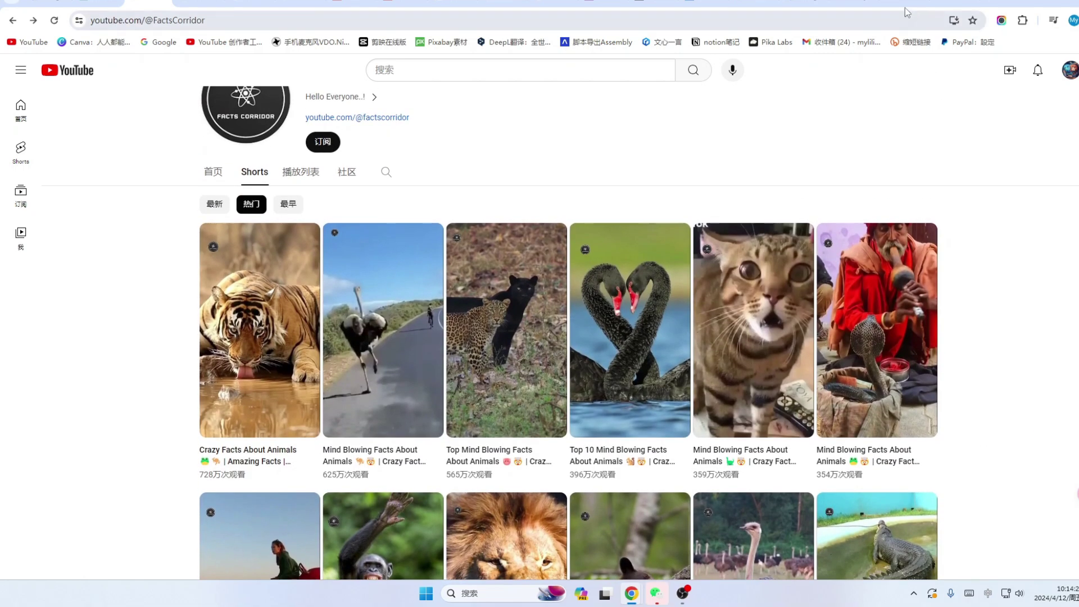
- Switch to the Nature Lens channel and review its Shorts and its Social Blade statistics
left_click(909, 3)
left_click(753, 3)
scroll(795, 302, "down", 2)
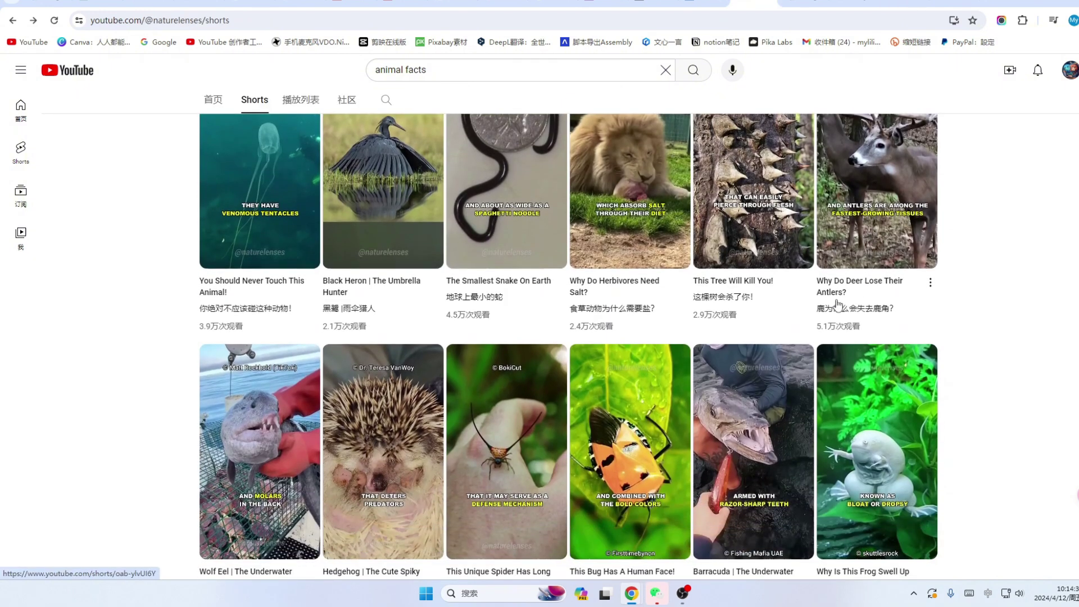
scroll(798, 309, "down", 1)
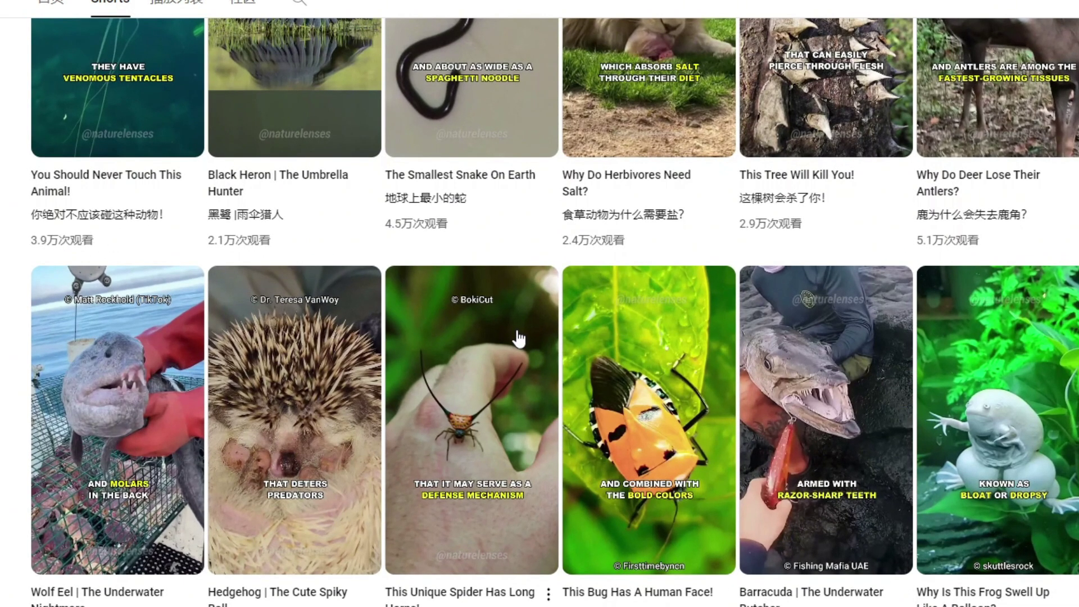
scroll(512, 340, "up", 4)
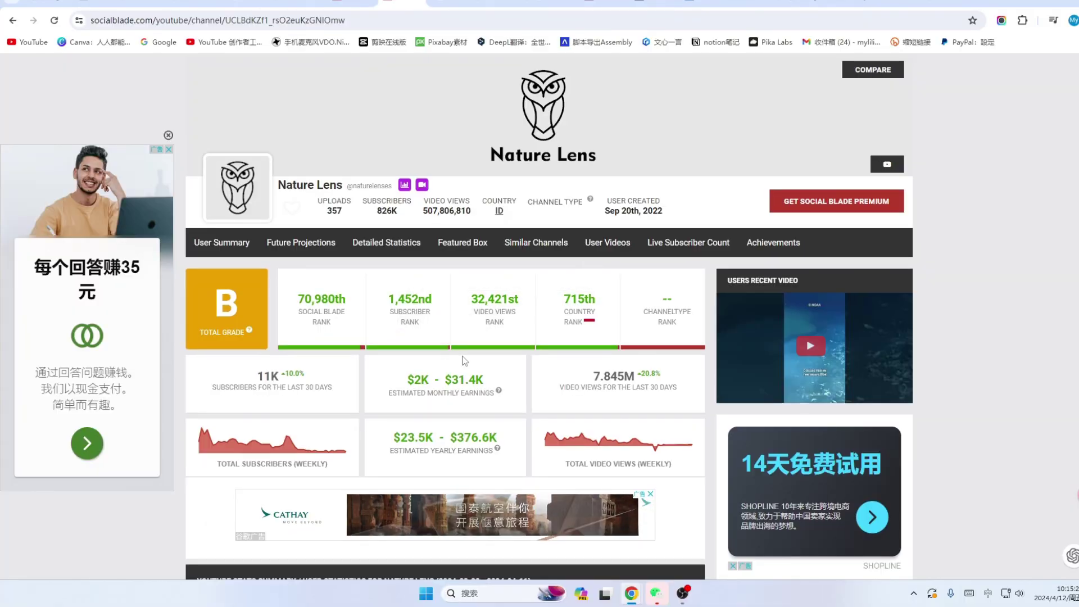
scroll(465, 360, "down", 2)
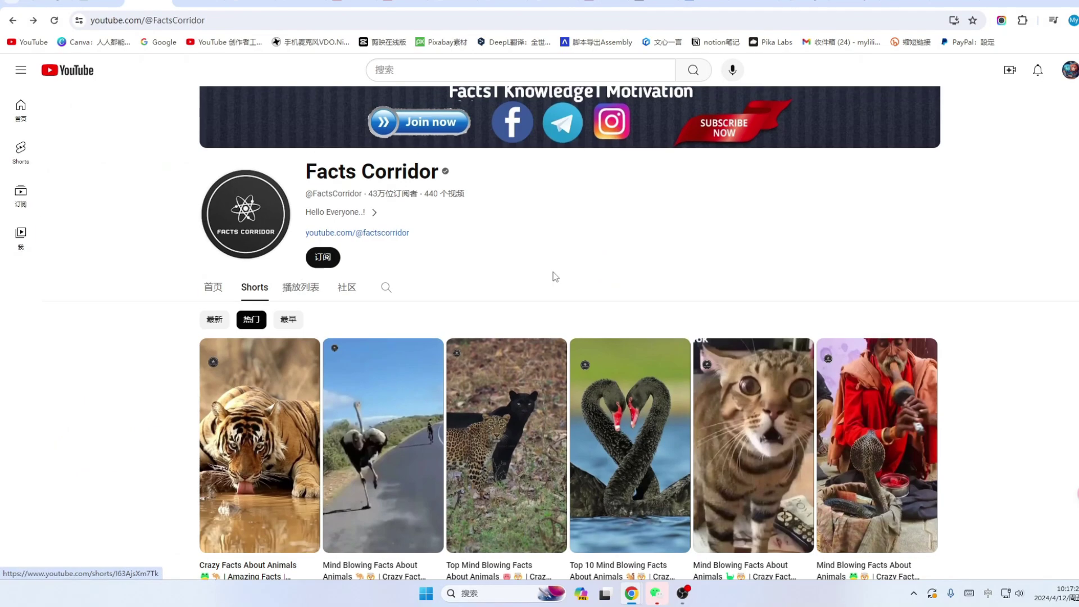
- Compare the Shorts on Facts Corridor and Nature Lens, examining video topics, view counts and a spider Short
scroll(551, 277, "down", 4)
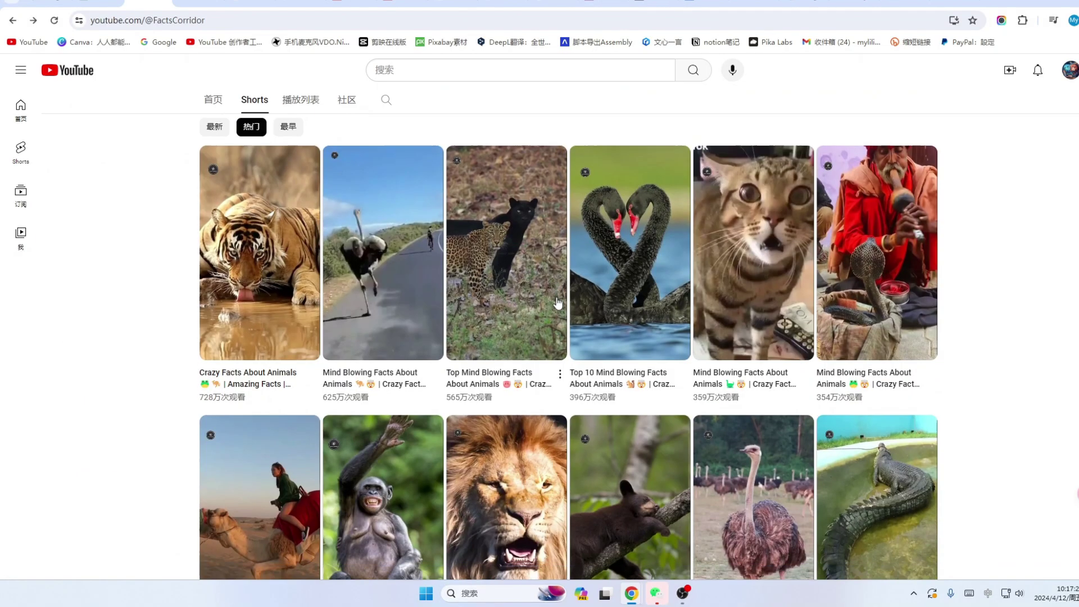
scroll(559, 303, "up", 2)
scroll(240, 346, "down", 1)
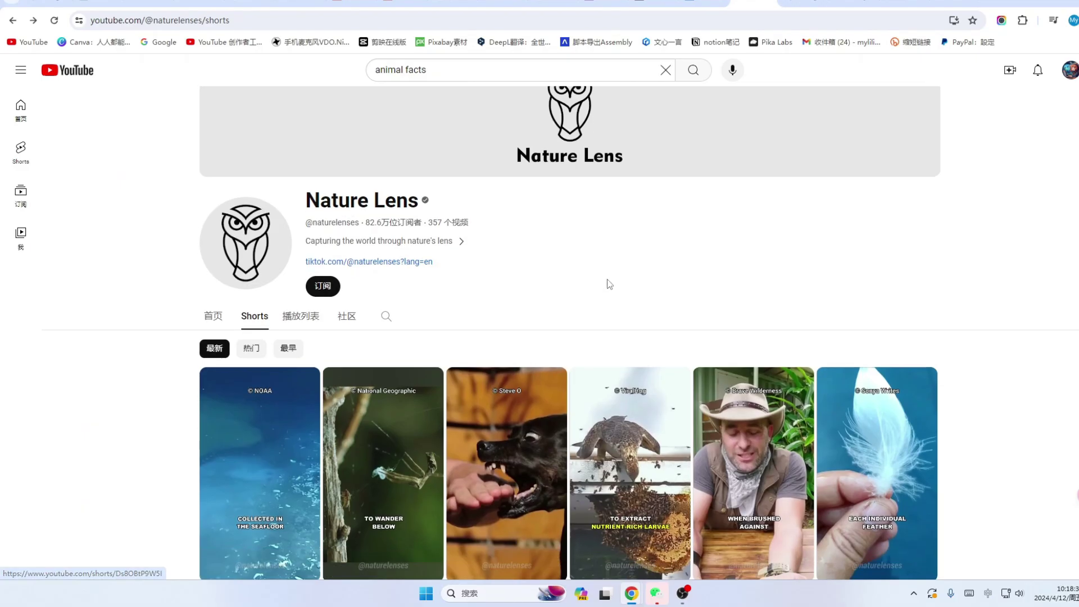
scroll(608, 282, "down", 3)
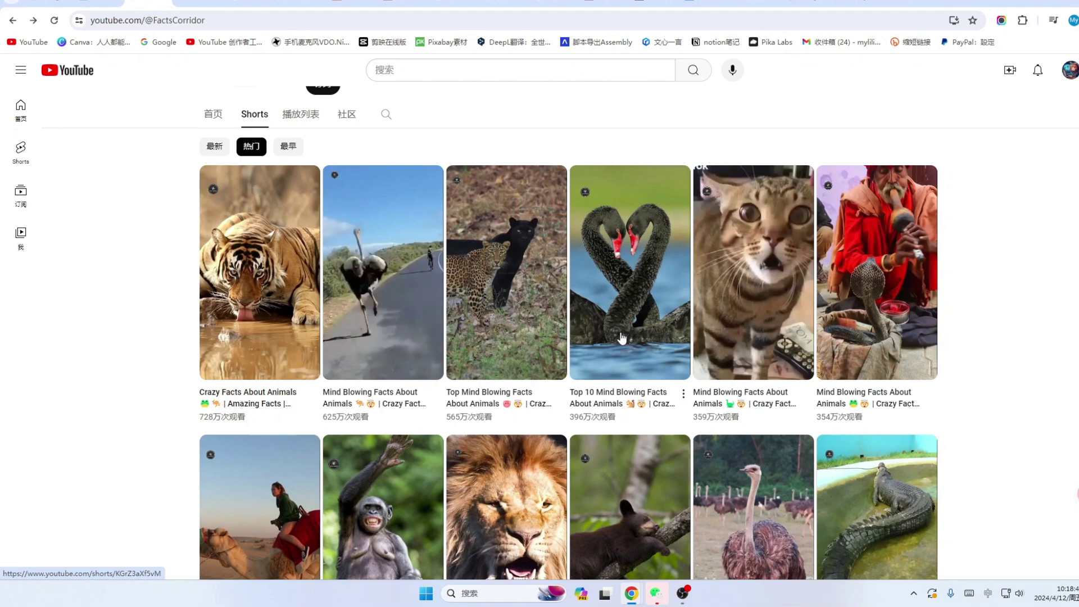
scroll(622, 337, "down", 1)
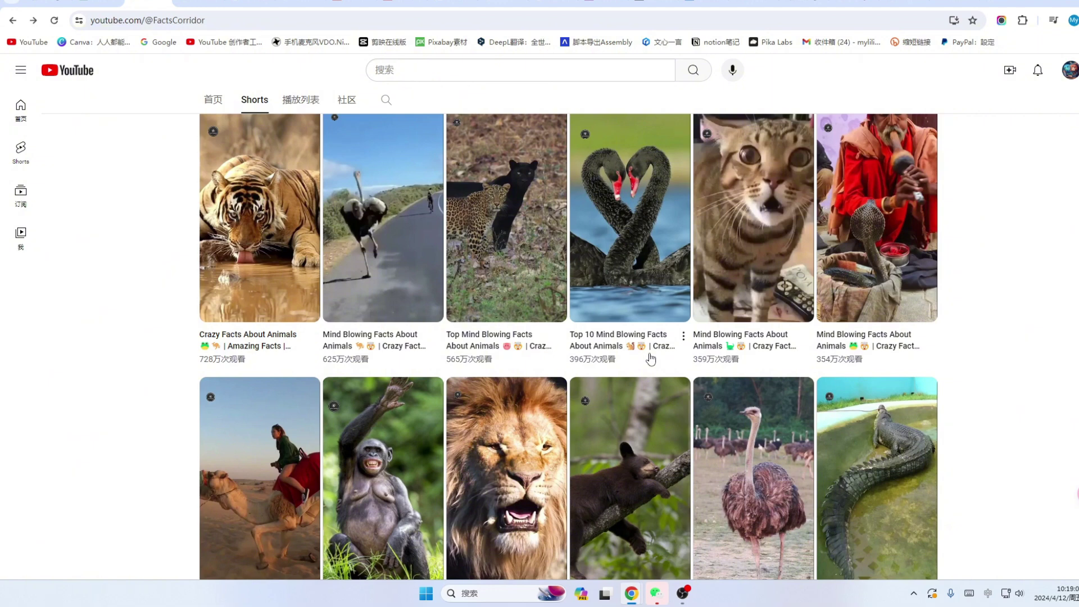
scroll(652, 359, "down", 2)
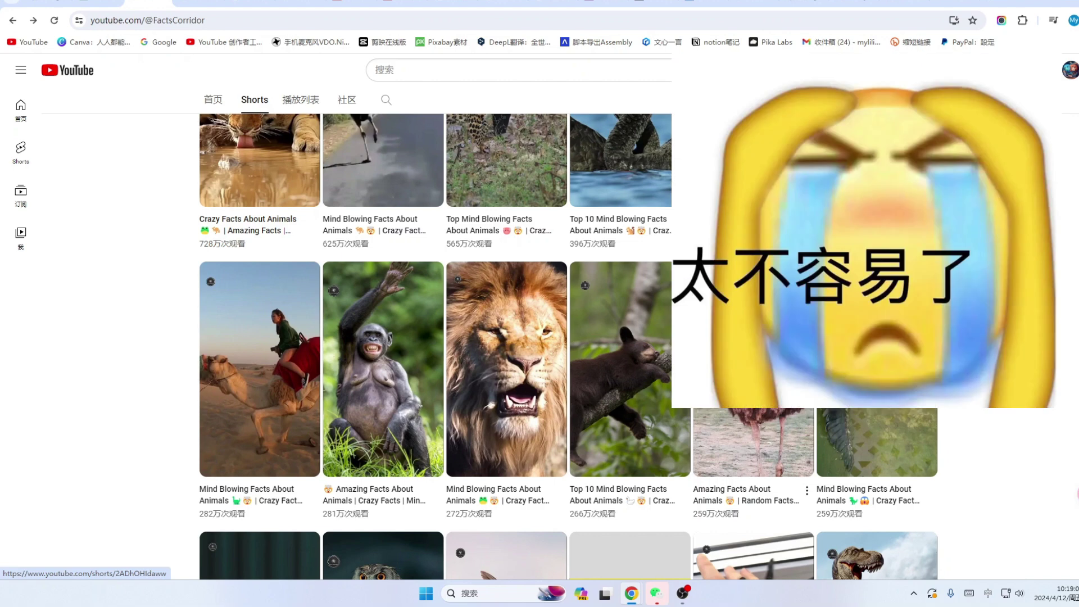
scroll(707, 378, "down", 2)
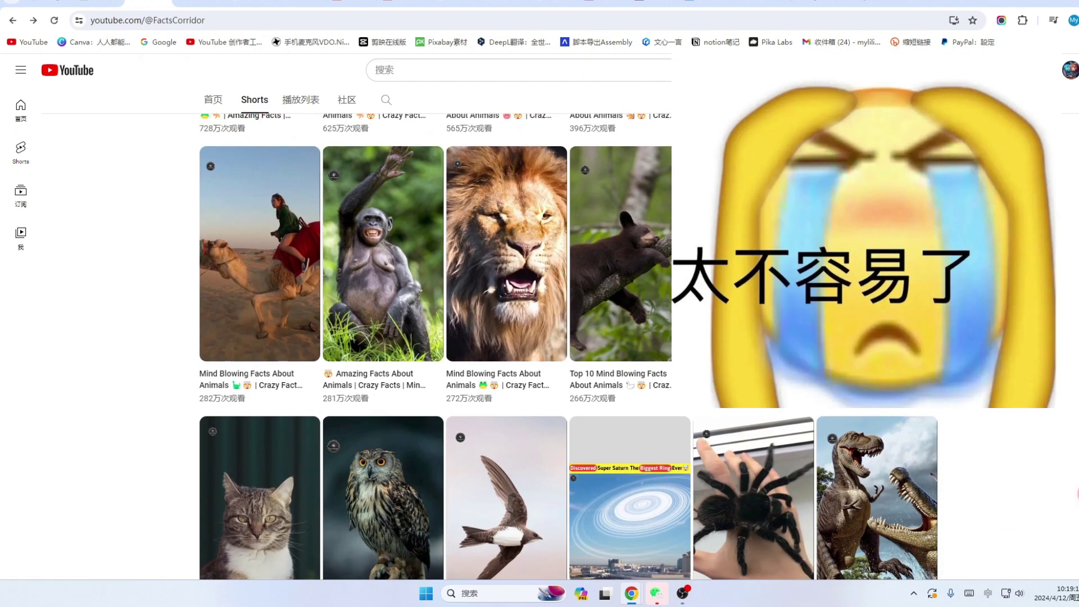
scroll(686, 360, "down", 2)
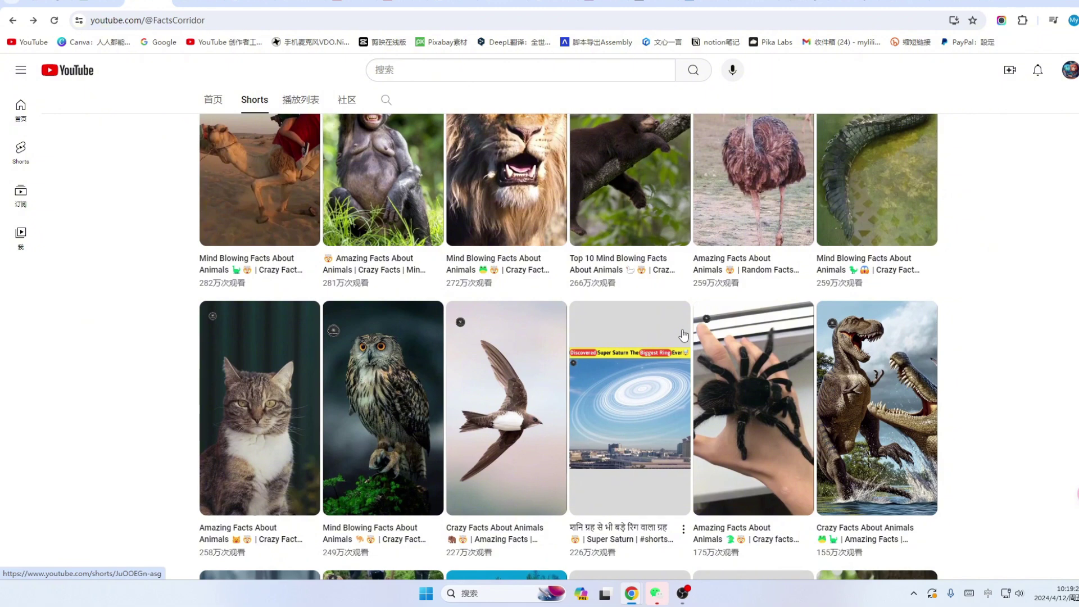
scroll(683, 335, "down", 4)
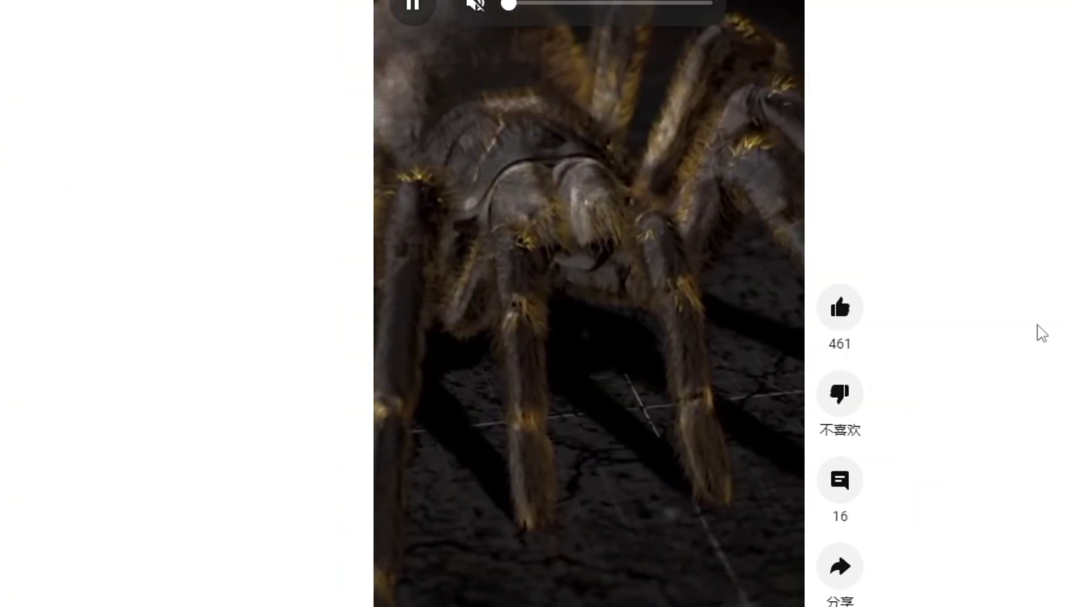
scroll(1041, 333, "down", 1)
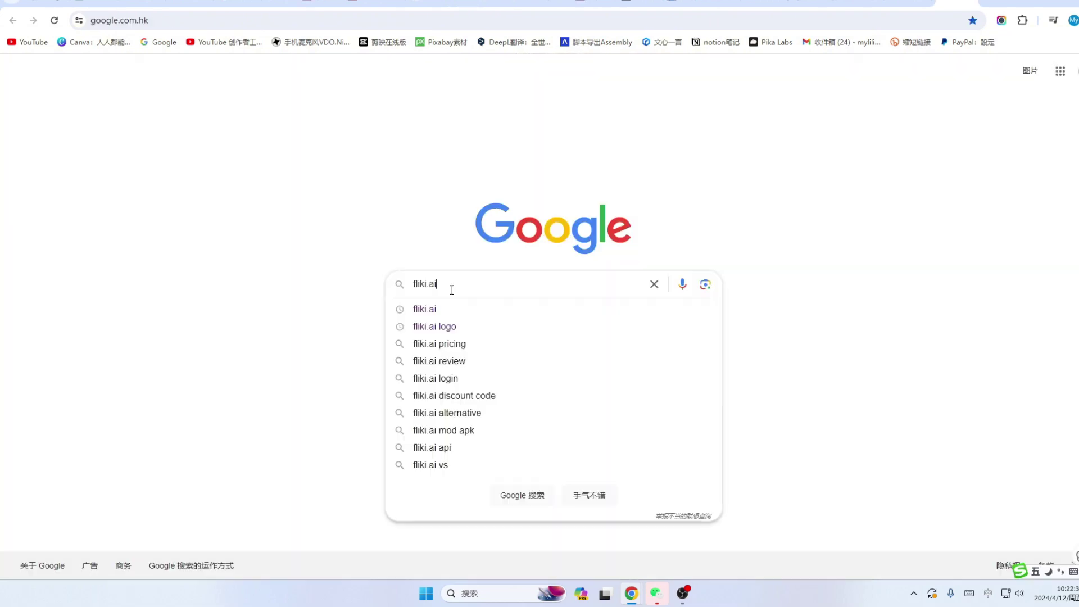
- Search Google for fliki.ai, open the Fliki AI Video Generator website and replay its introduction video
key("Return")
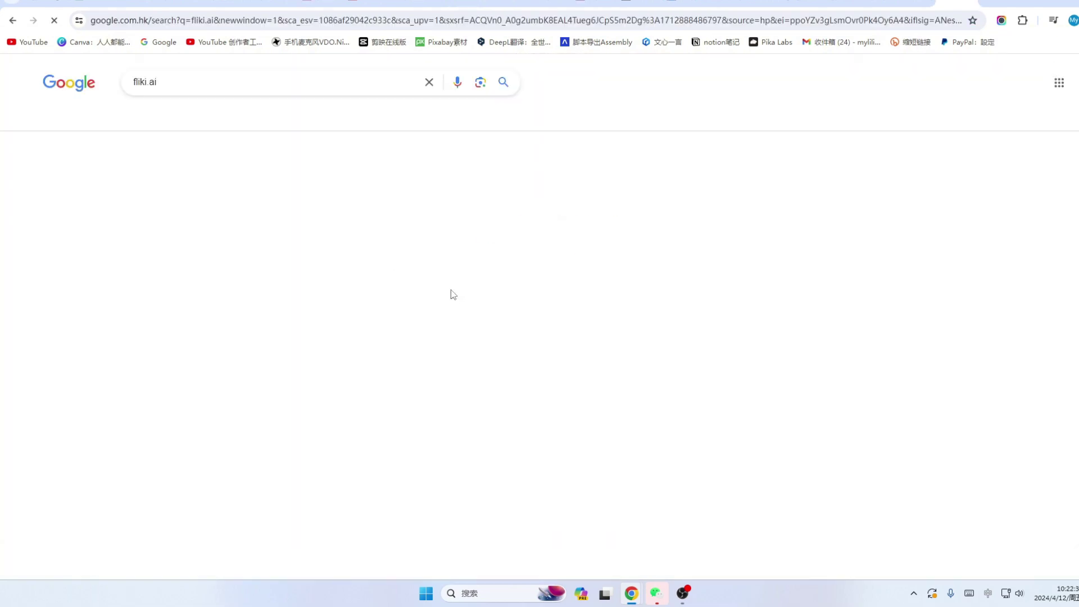
scroll(169, 225, "down", 3)
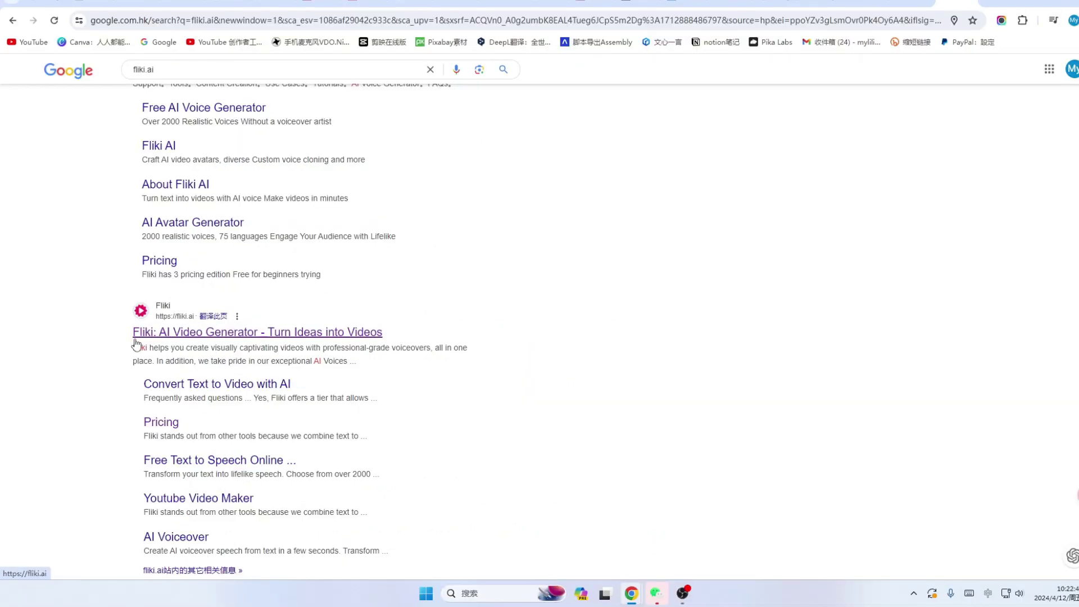
left_click(146, 333)
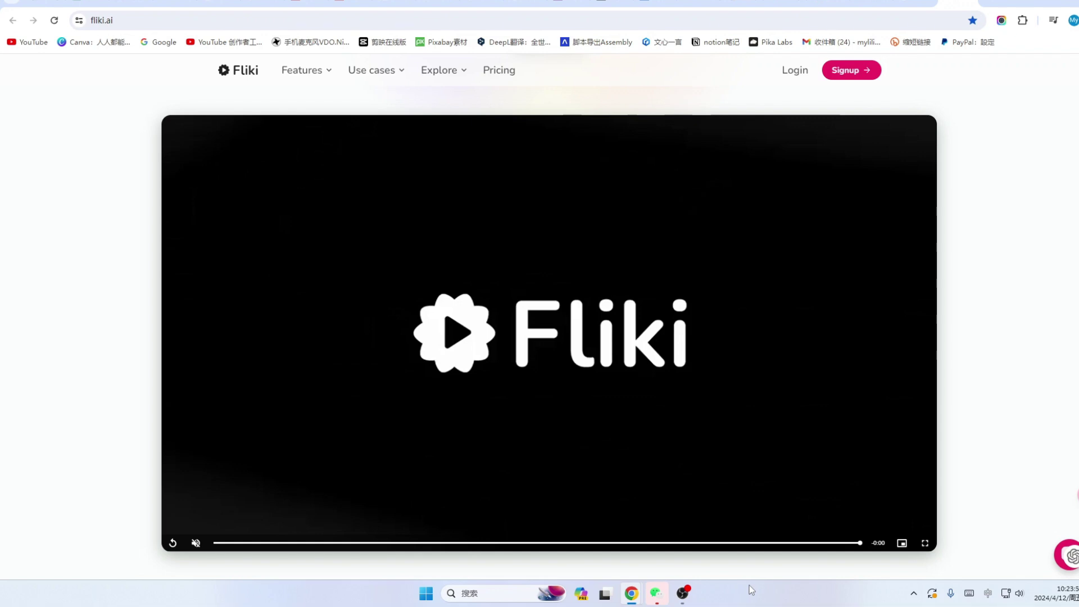
left_click(447, 333)
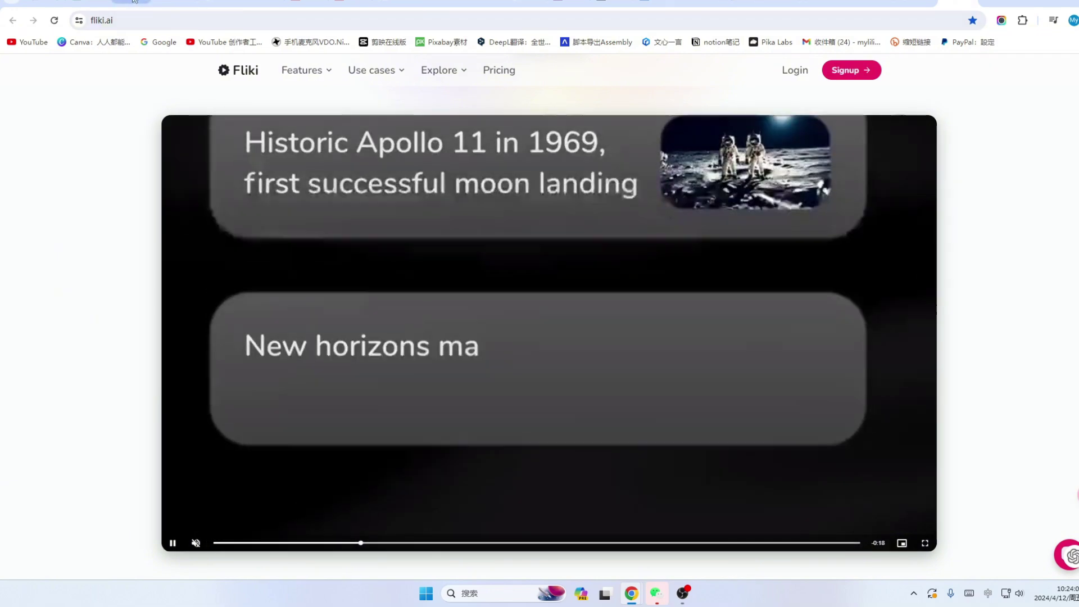
- Revisit the Facts Corridor and Nature Lens Shorts pages and check Nature Lens's estimated earnings on Social Blade
left_click(168, 2)
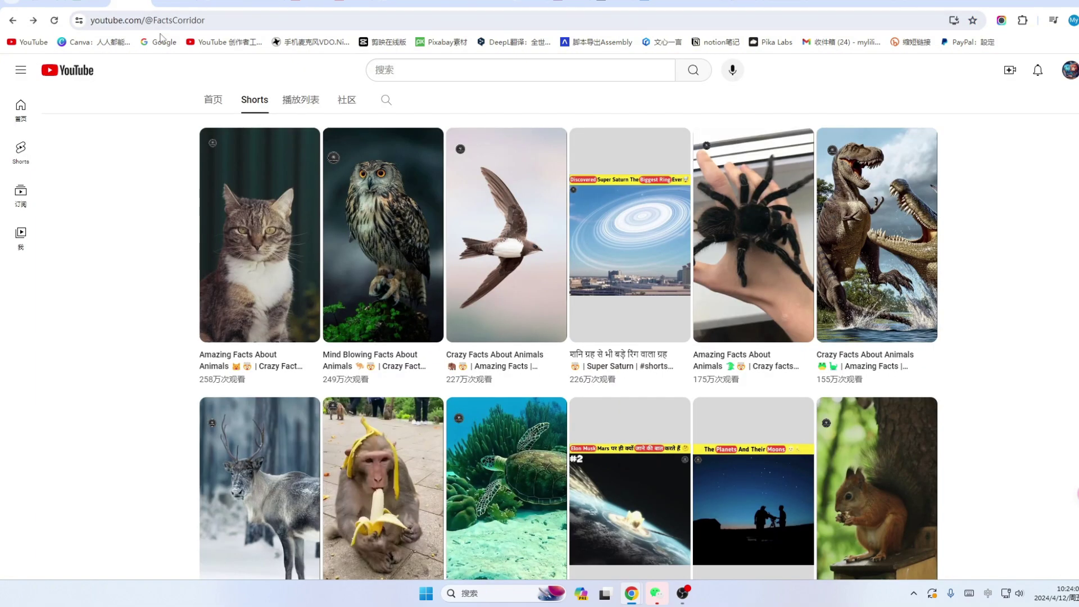
scroll(543, 293, "up", 2)
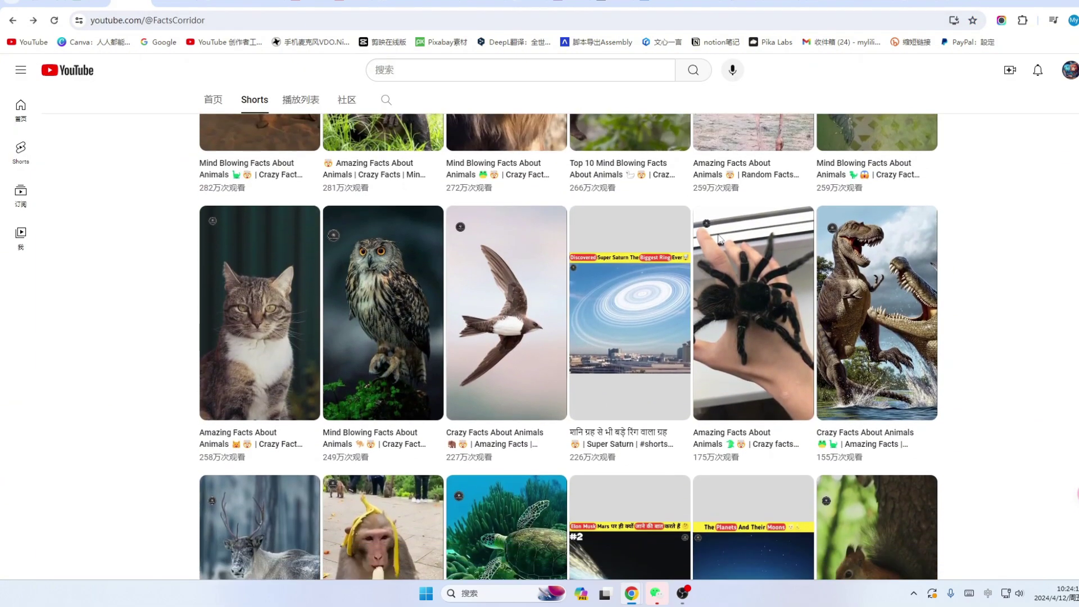
key("ctrl+Tab")
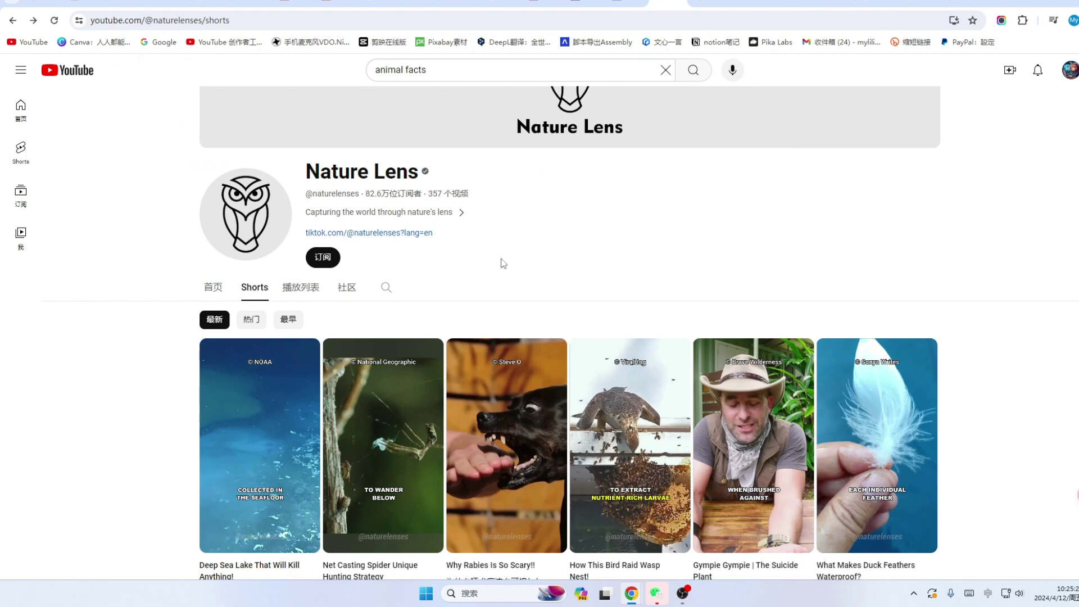
scroll(571, 265, "down", 1)
key("ctrl+shift+Tab")
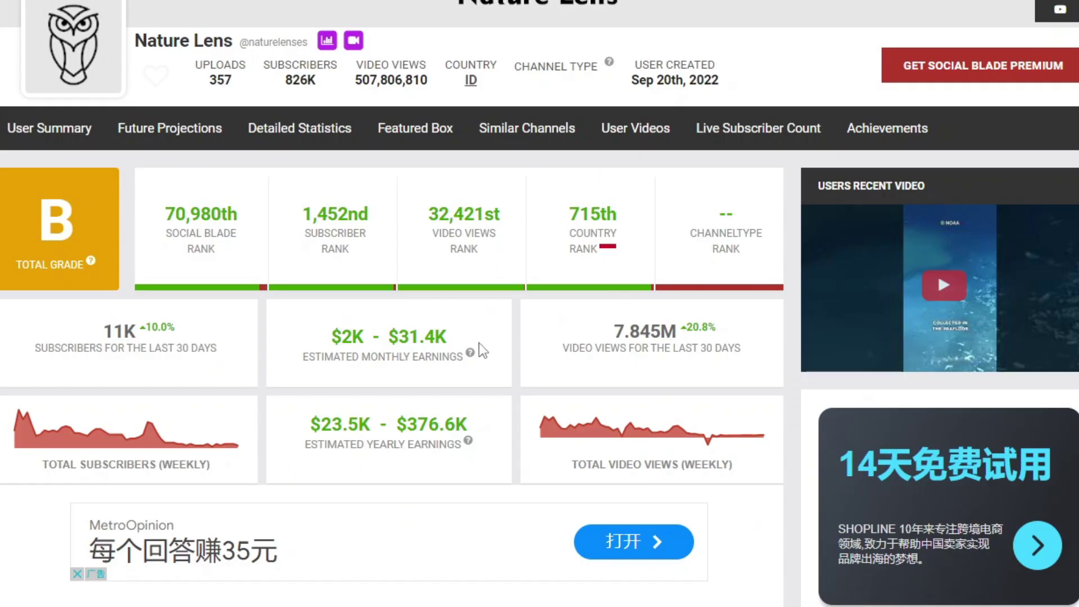
key("ctrl+Tab")
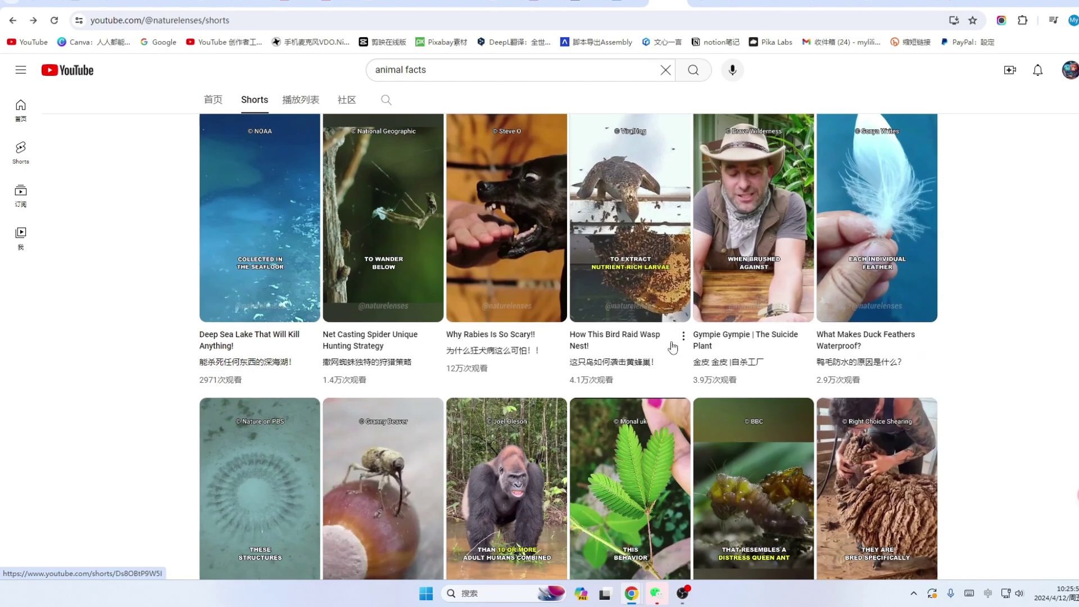
- Look through the Nature Lens Shorts, examining the topics and view counts of its most popular videos
scroll(673, 347, "down", 2)
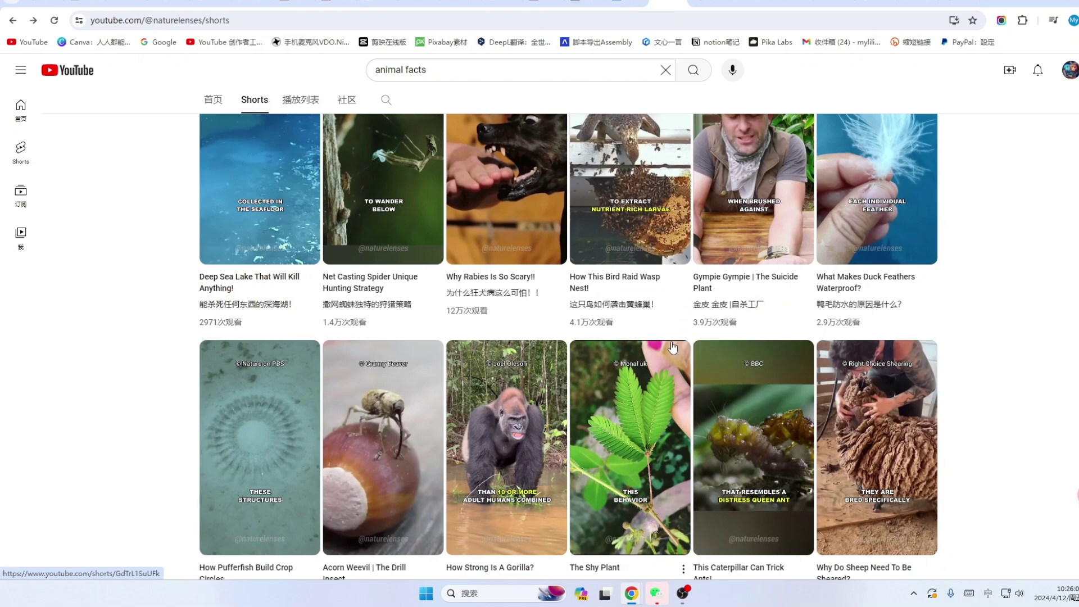
scroll(673, 347, "down", 15)
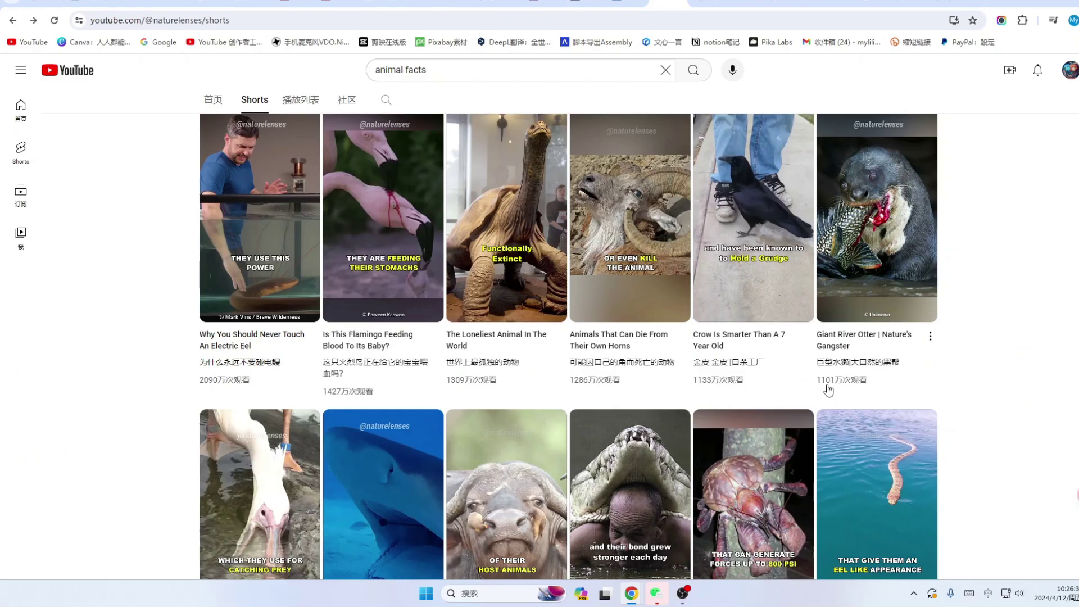
scroll(1015, 501, "down", 3)
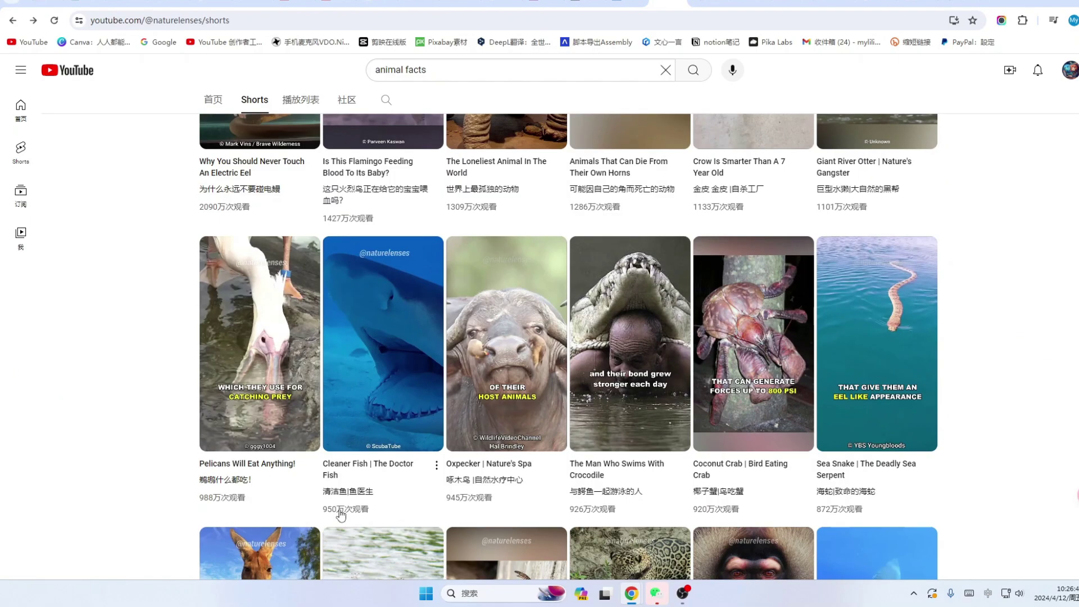
scroll(227, 588, "down", 4)
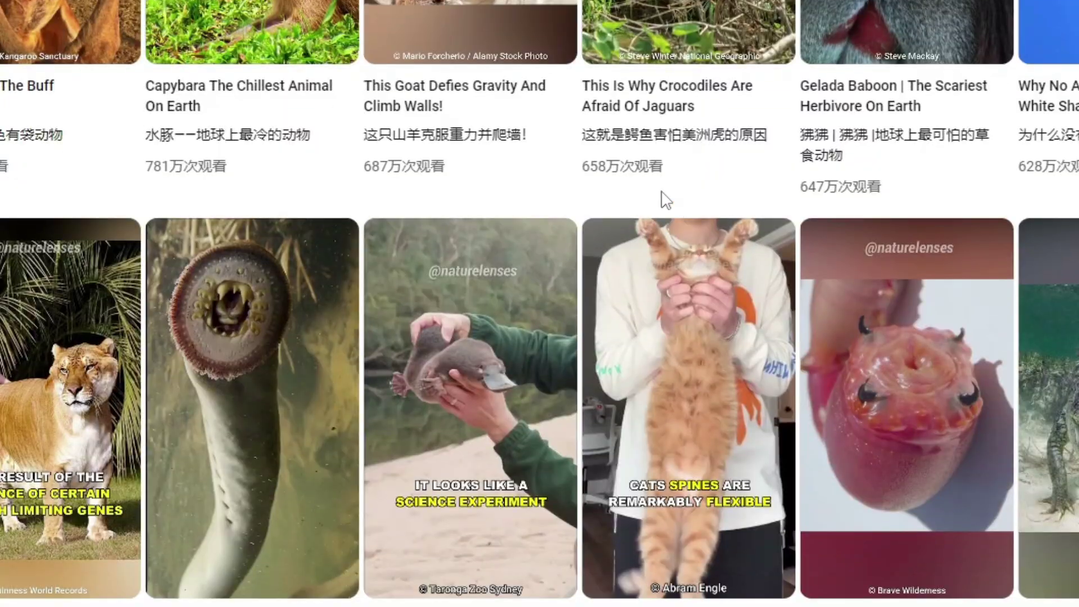
scroll(610, 333, "down", 4)
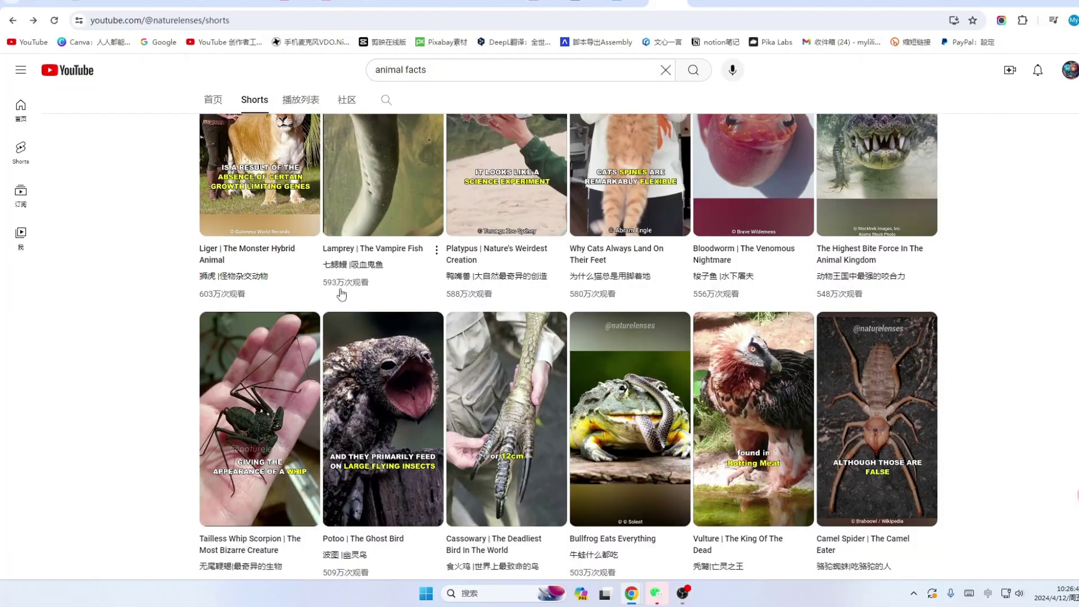
scroll(185, 276, "down", 2)
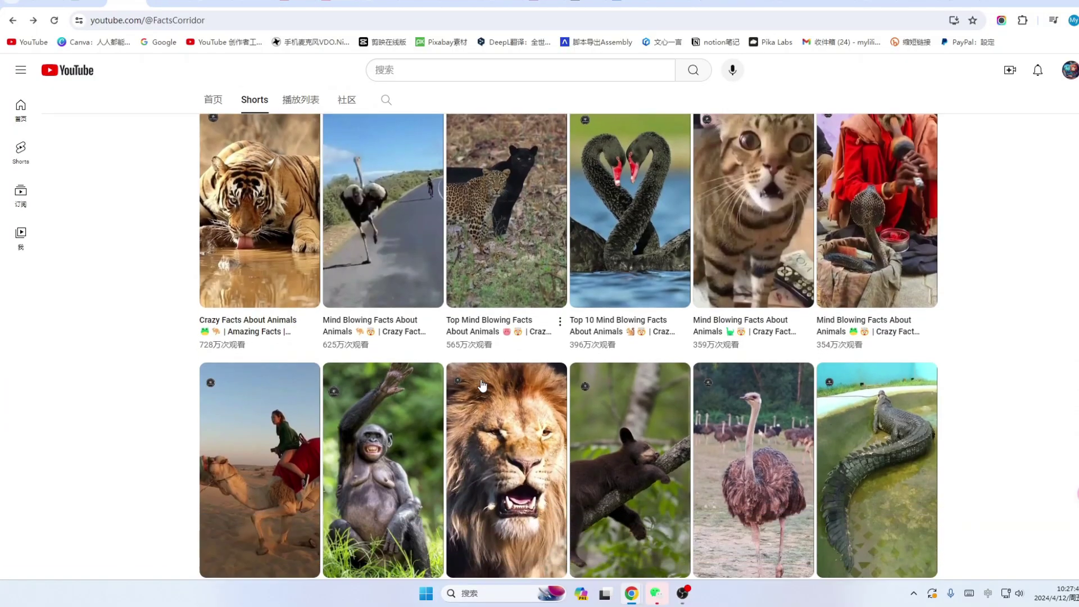
- Return to the Facts Corridor channel and examine its top-ranked Shorts
scroll(482, 385, "down", 1)
scroll(482, 386, "up", 1)
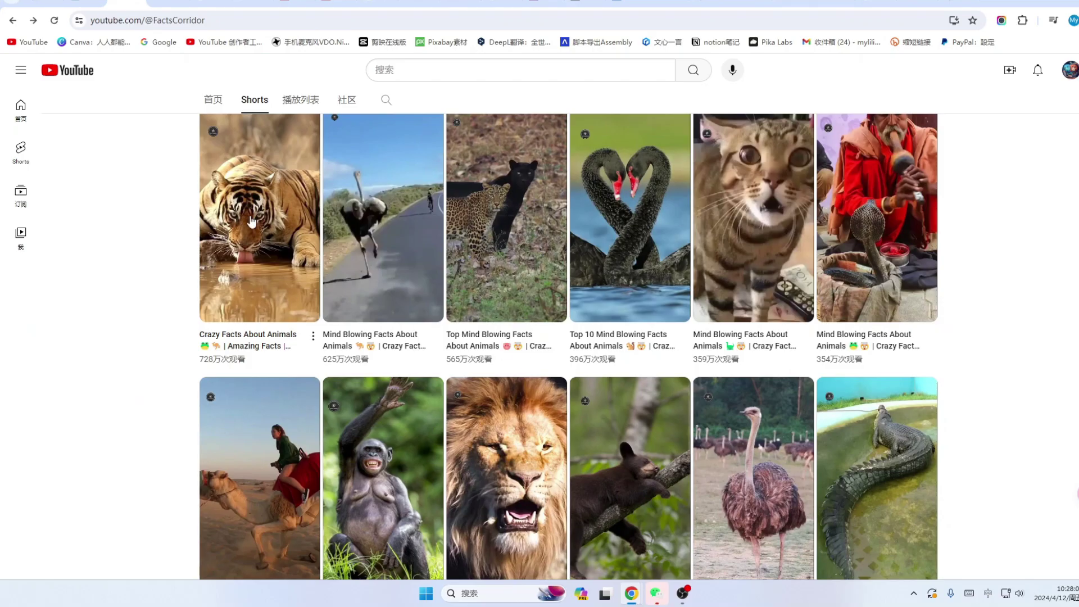
scroll(251, 222, "up", 3)
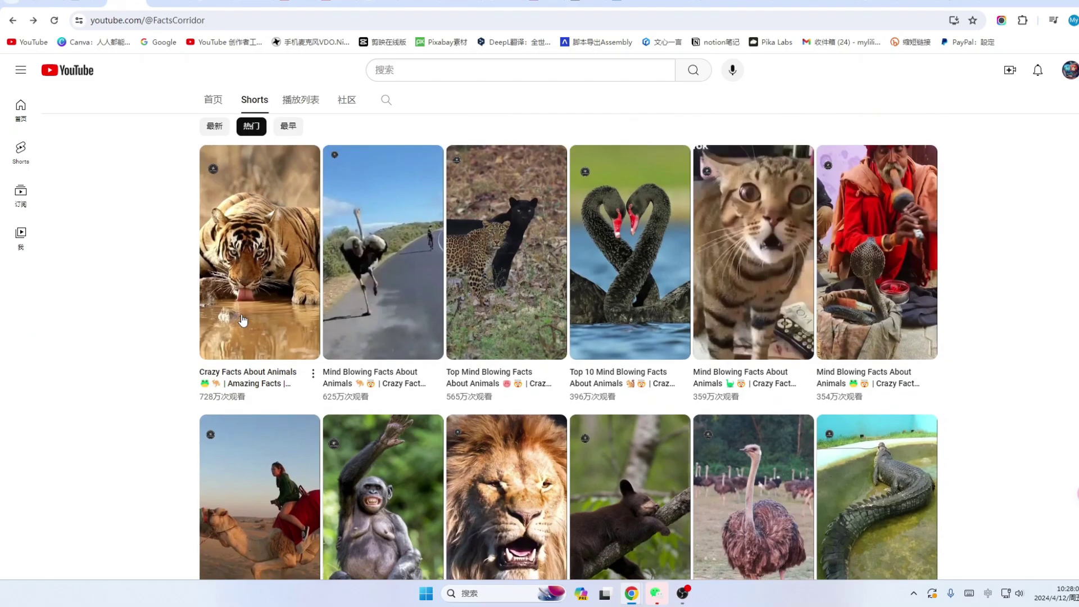
- Open the most popular Facts Corridor Short, and look through the Fliki homepage's introduction video and feature overview
left_click(259, 339)
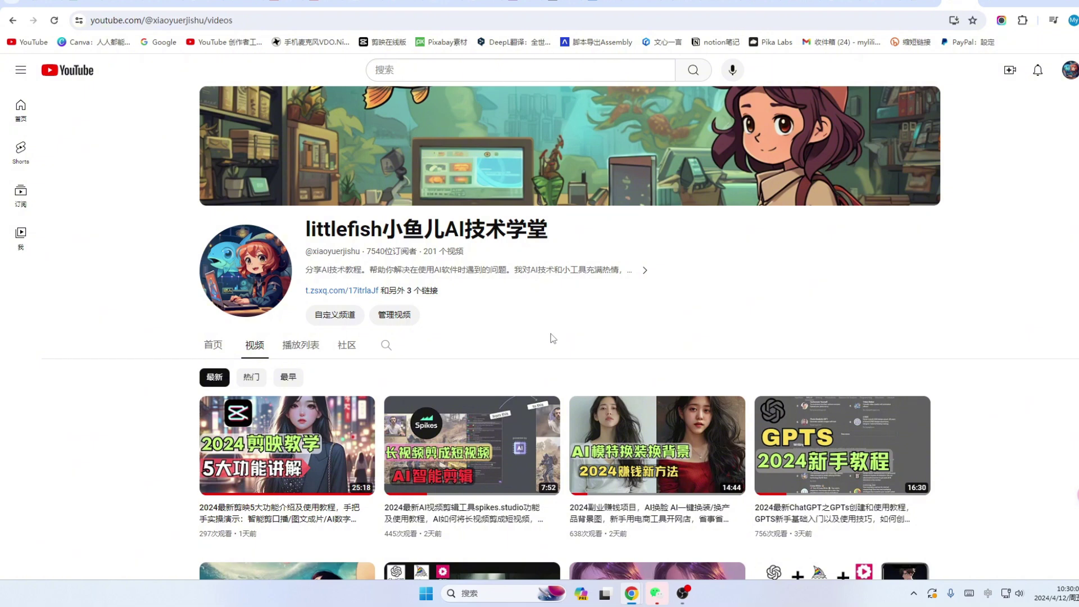
scroll(553, 338, "down", 1)
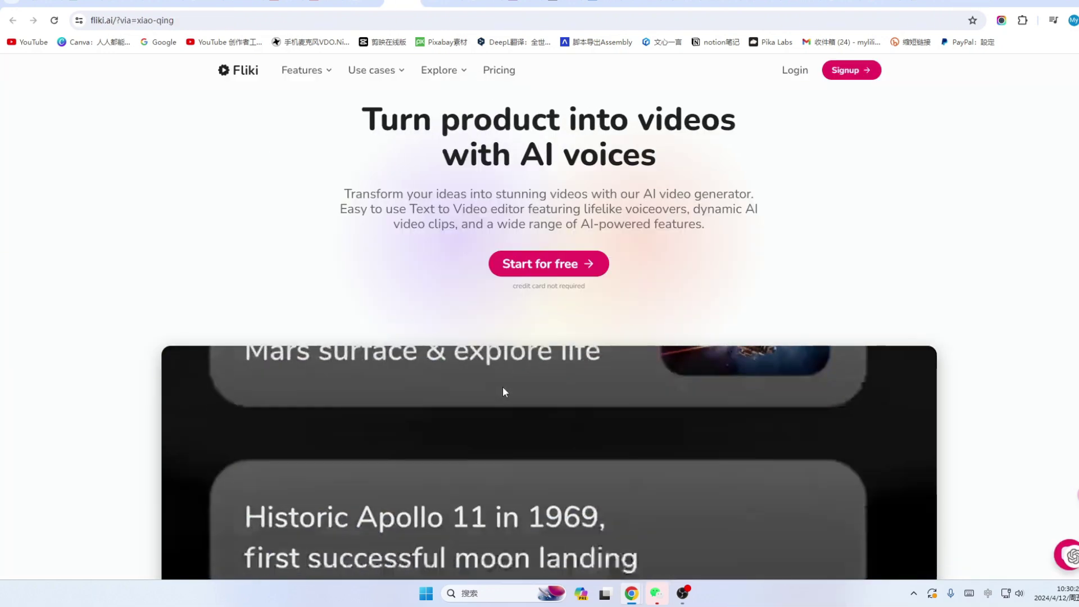
scroll(494, 313, "down", 2)
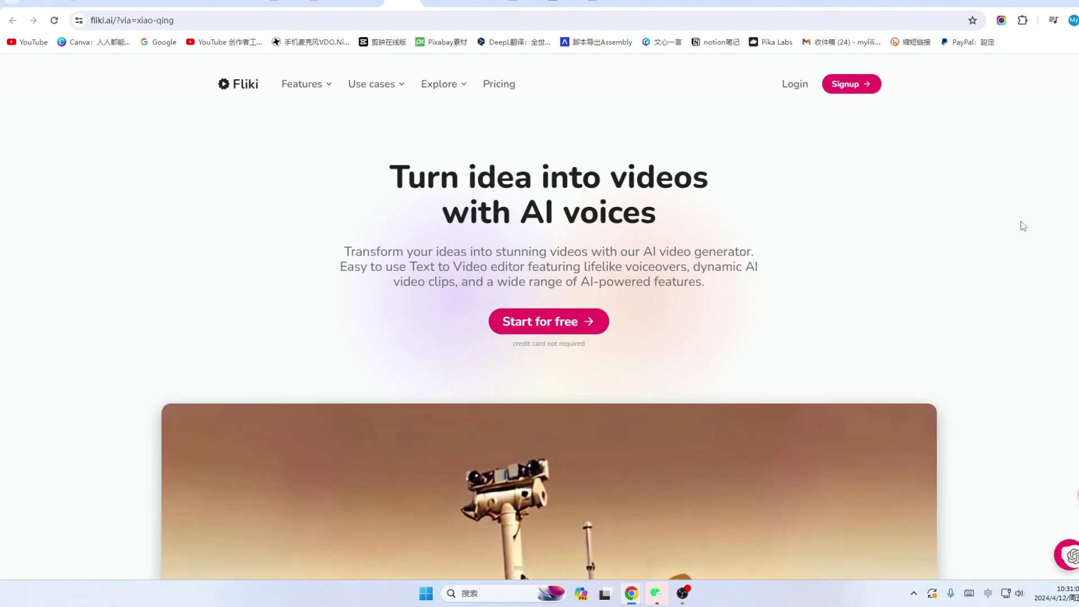
scroll(1023, 225, "down", 5)
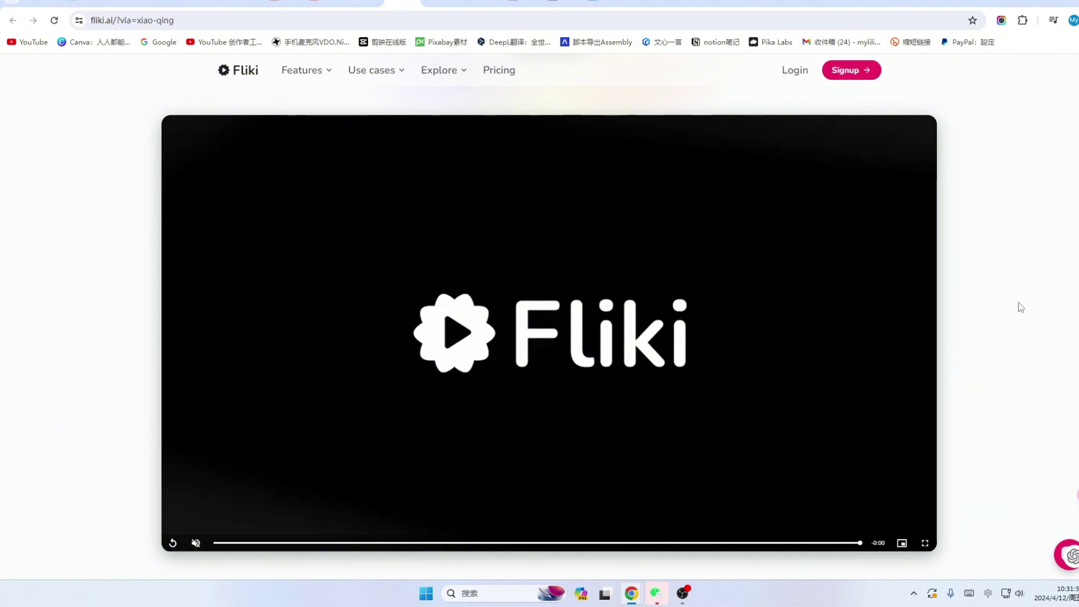
scroll(1019, 314, "down", 6)
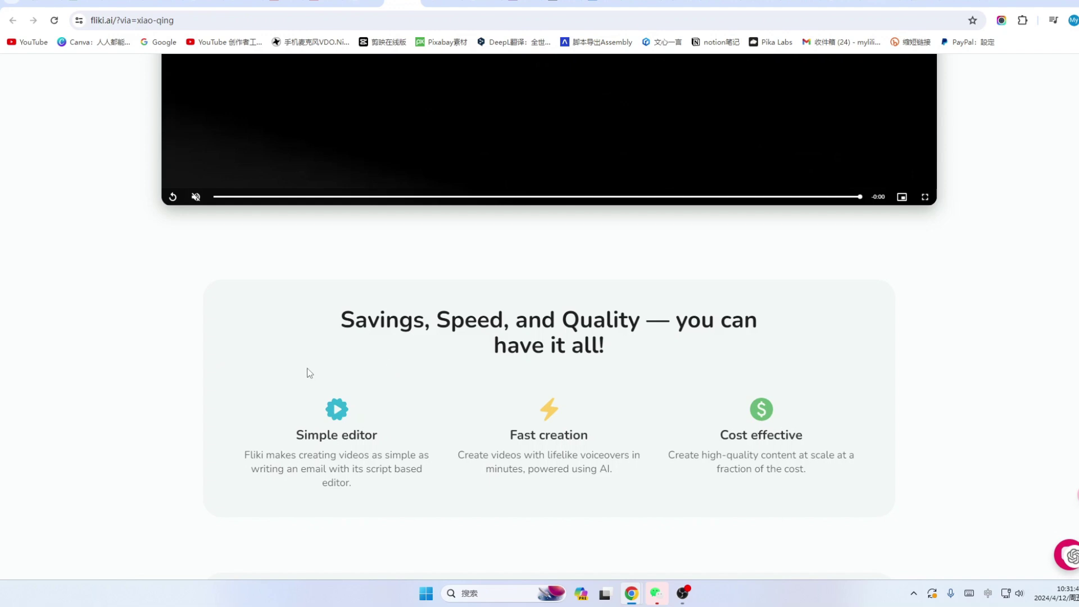
scroll(309, 373, "down", 2)
scroll(258, 340, "down", 10)
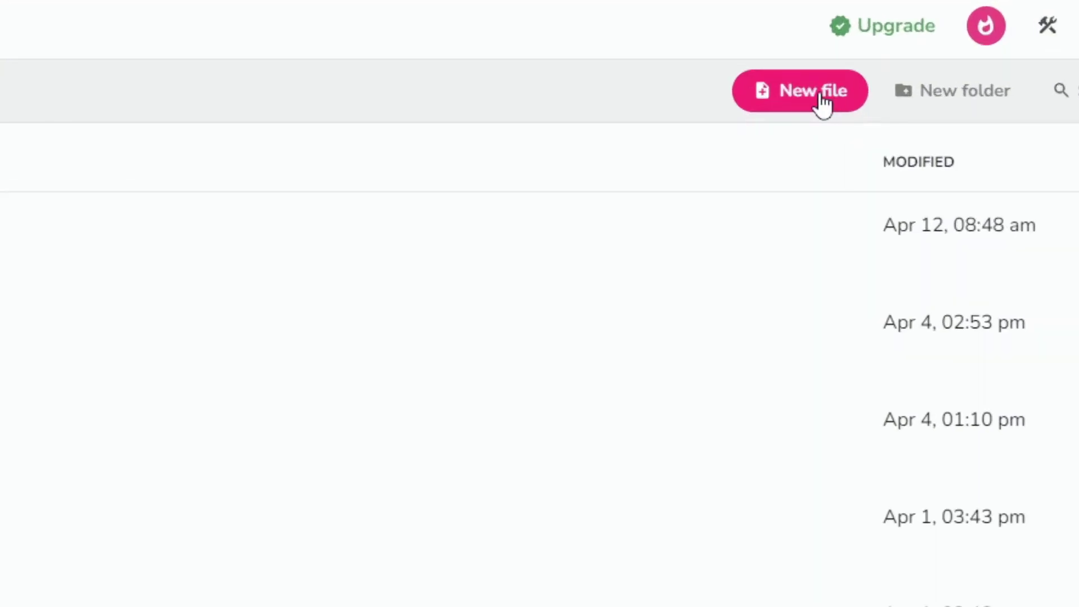
- Start a new video file named 有趣的动物 and browse the available languages, keeping English
left_click(820, 94)
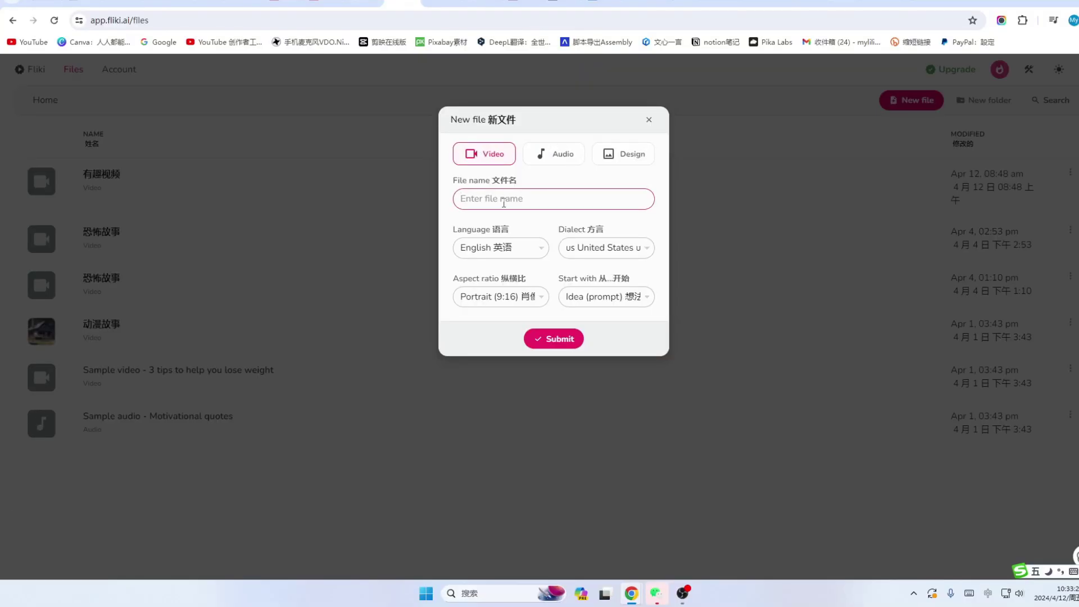
type("有趣的动物")
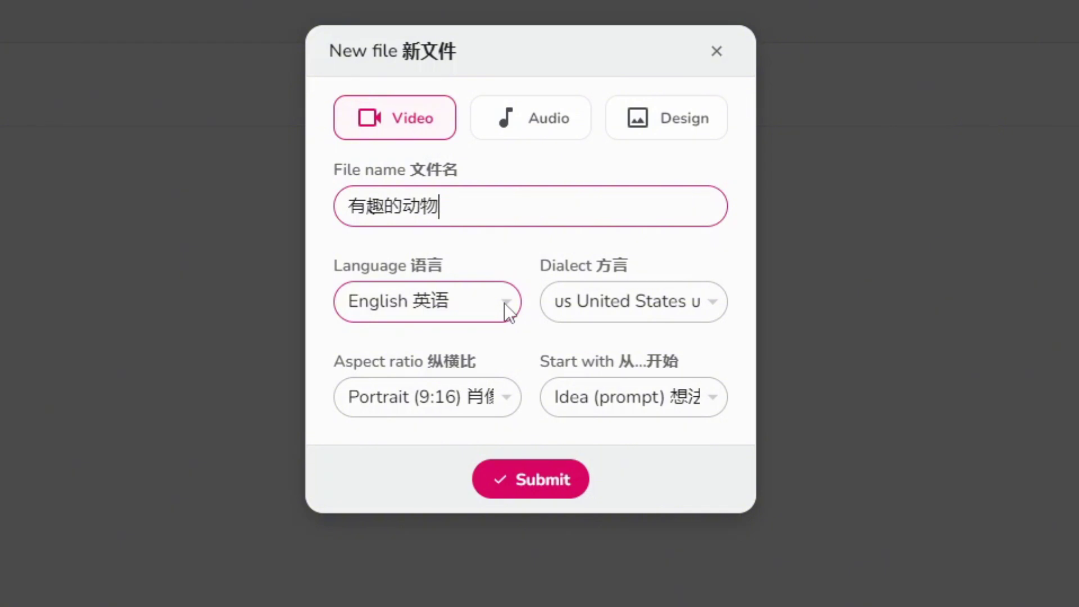
left_click(504, 303)
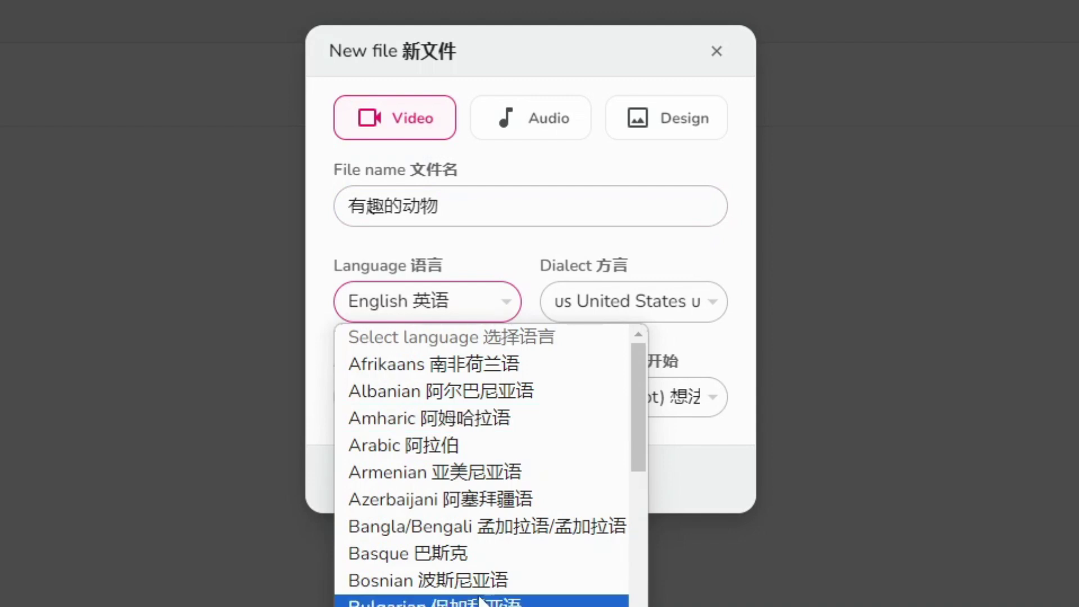
scroll(428, 551, "down", 20)
scroll(579, 428, "up", 20)
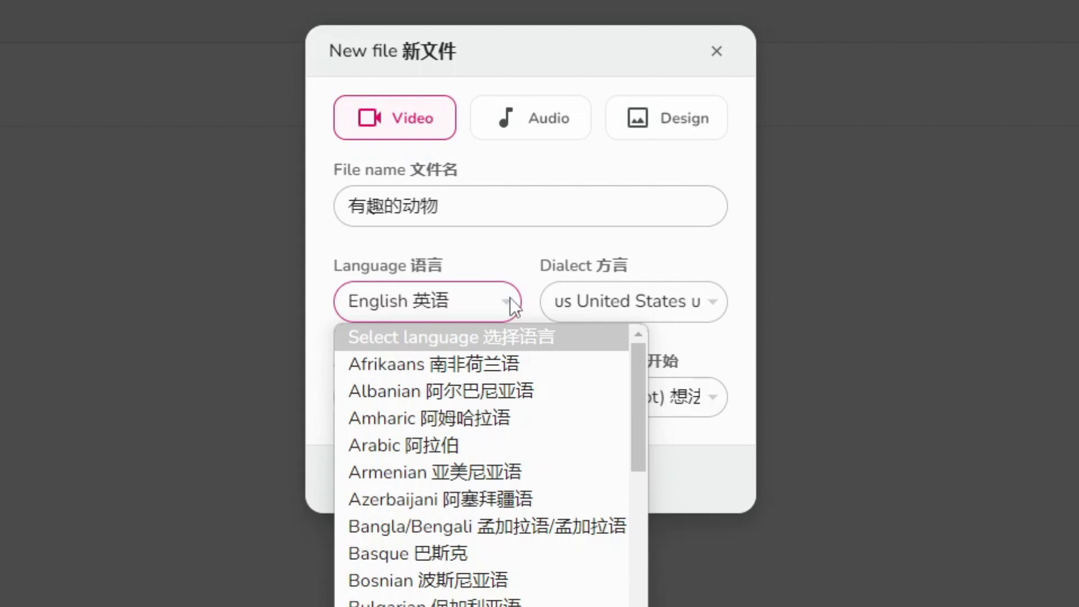
- Choose the United States dialect and the Portrait (9:16) aspect ratio, and create the file
left_click(634, 302)
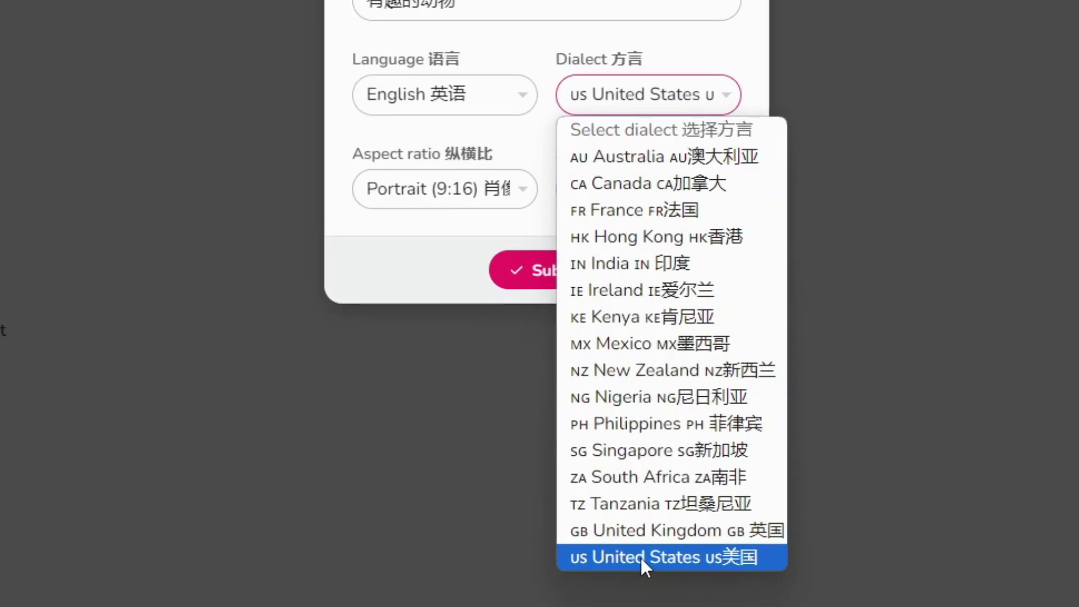
left_click(641, 557)
left_click(444, 189)
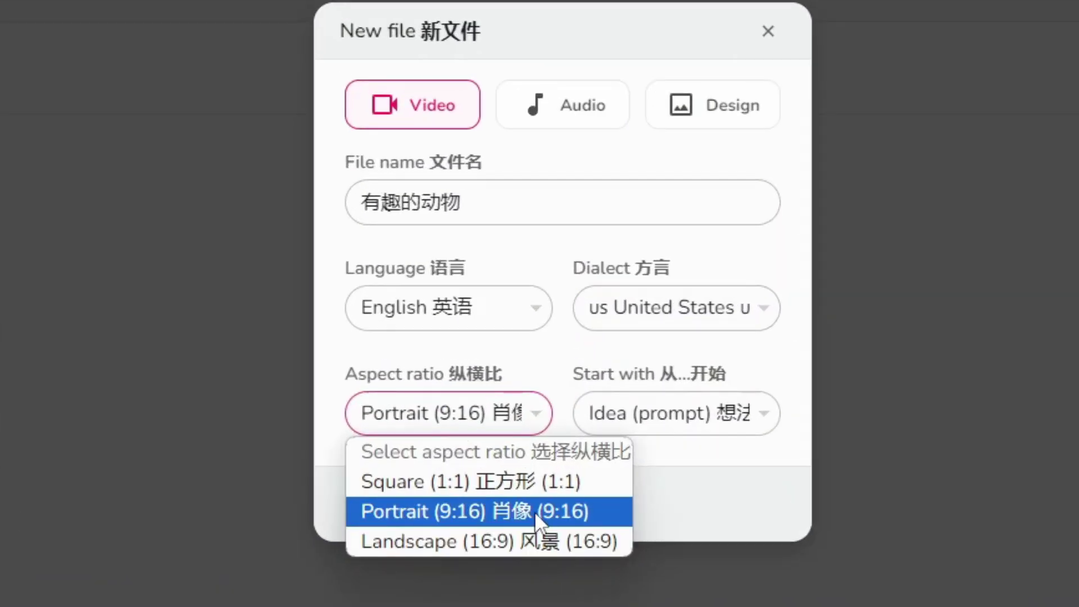
left_click(465, 506)
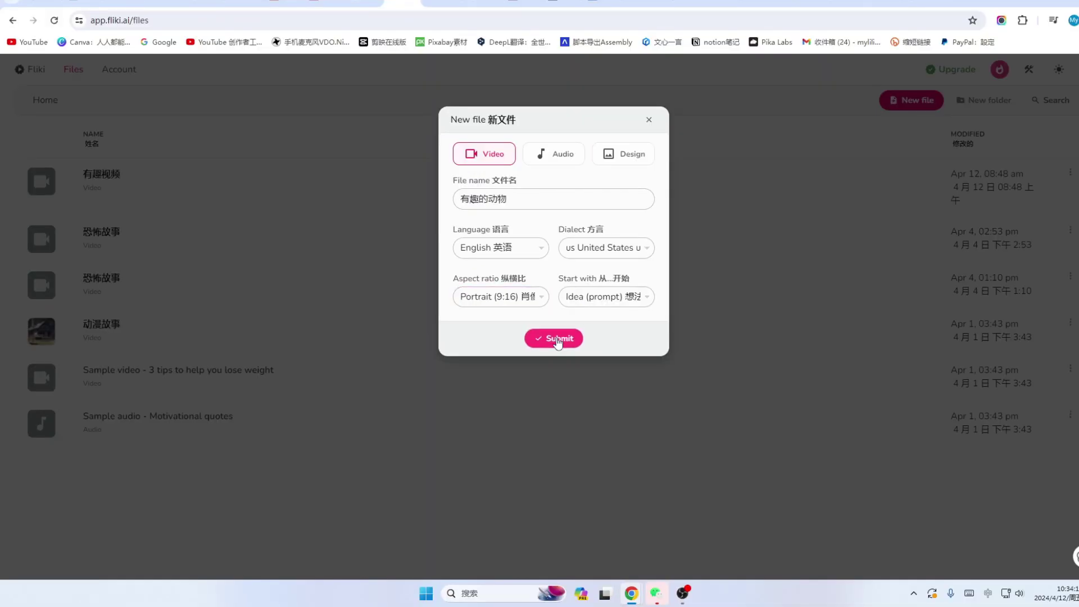
left_click(562, 504)
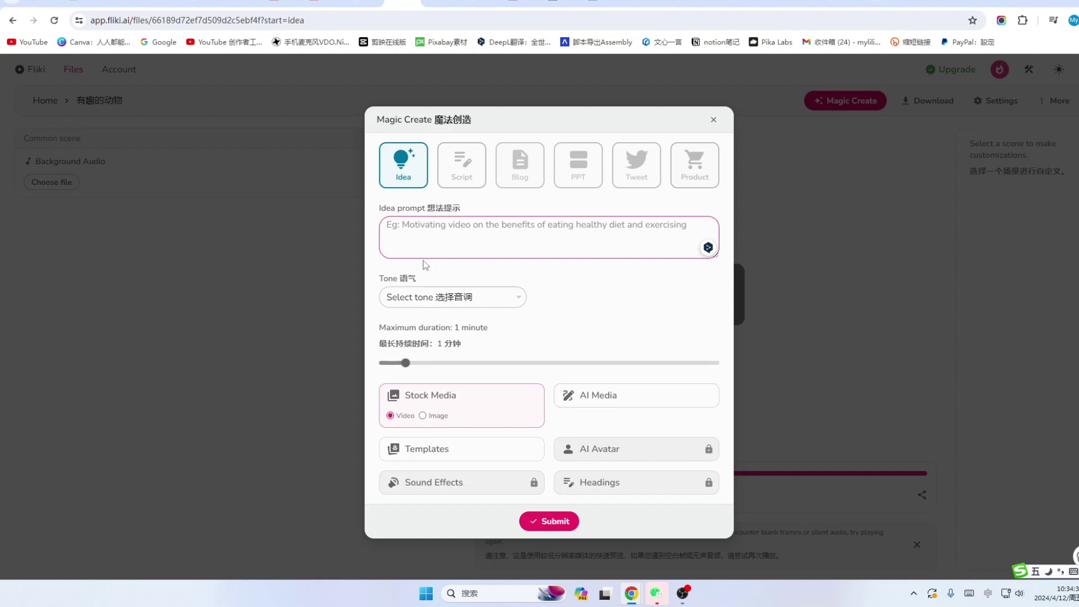
- Enter the idea prompt "3 facts about camels" with the Nature tone and a maximum duration of 1 minute
left_click(404, 163)
type("3 facts about camels")
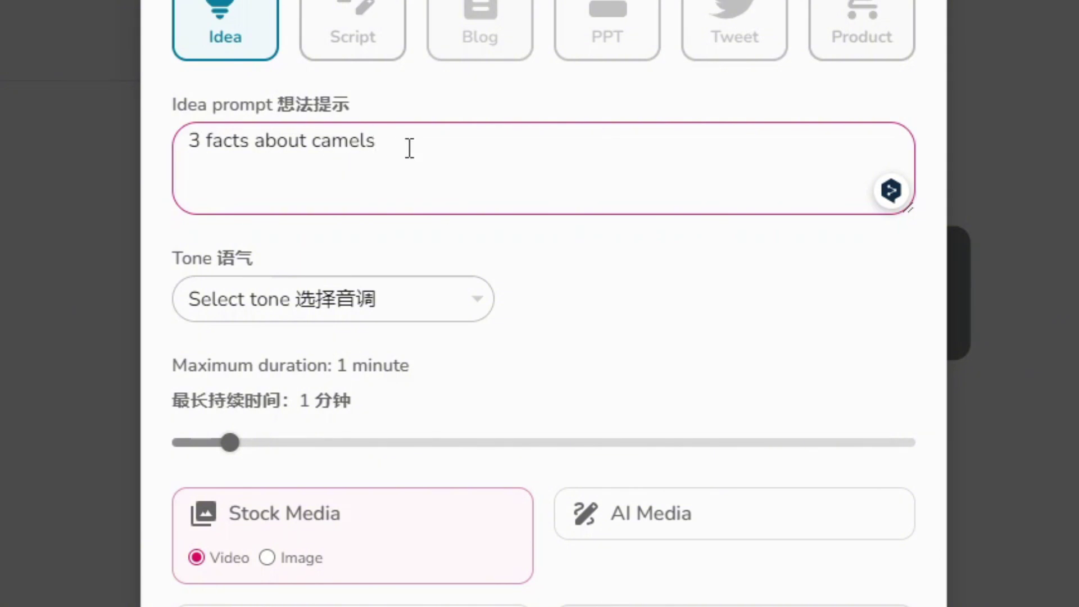
left_click(338, 298)
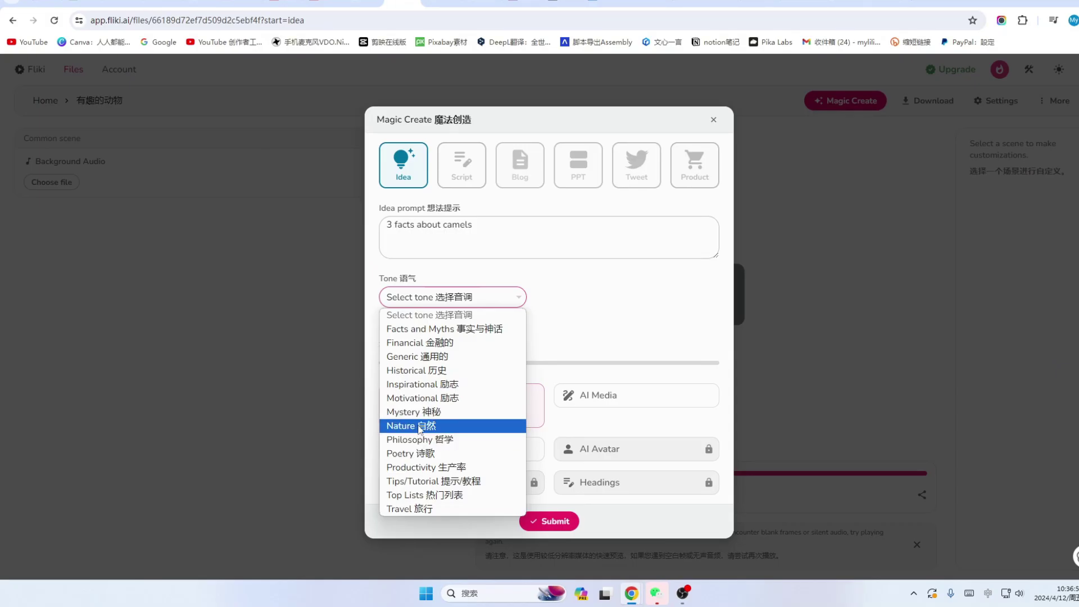
left_click(419, 427)
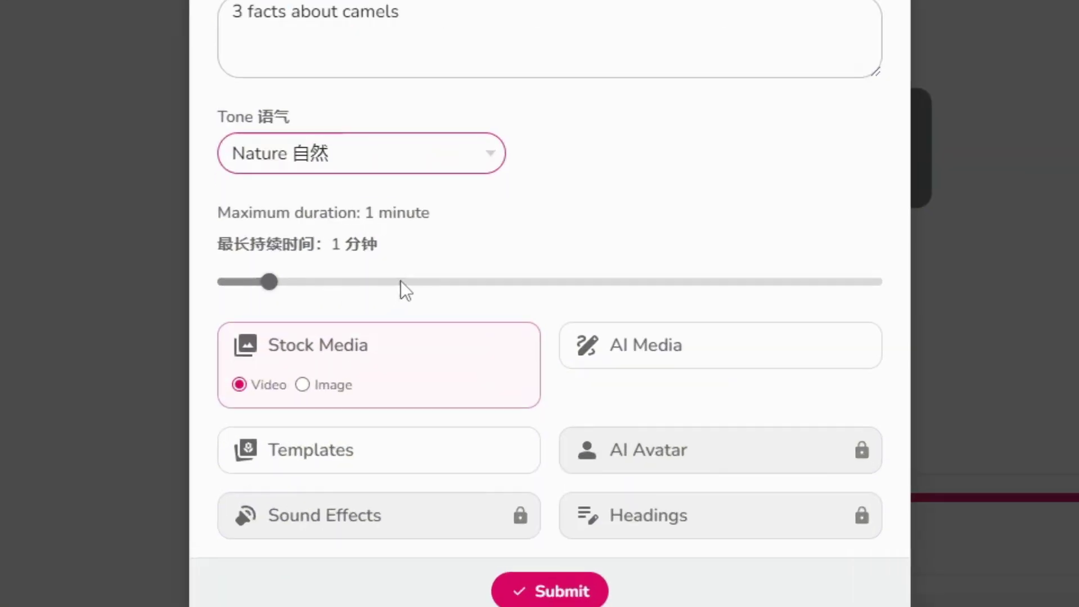
left_click(400, 281)
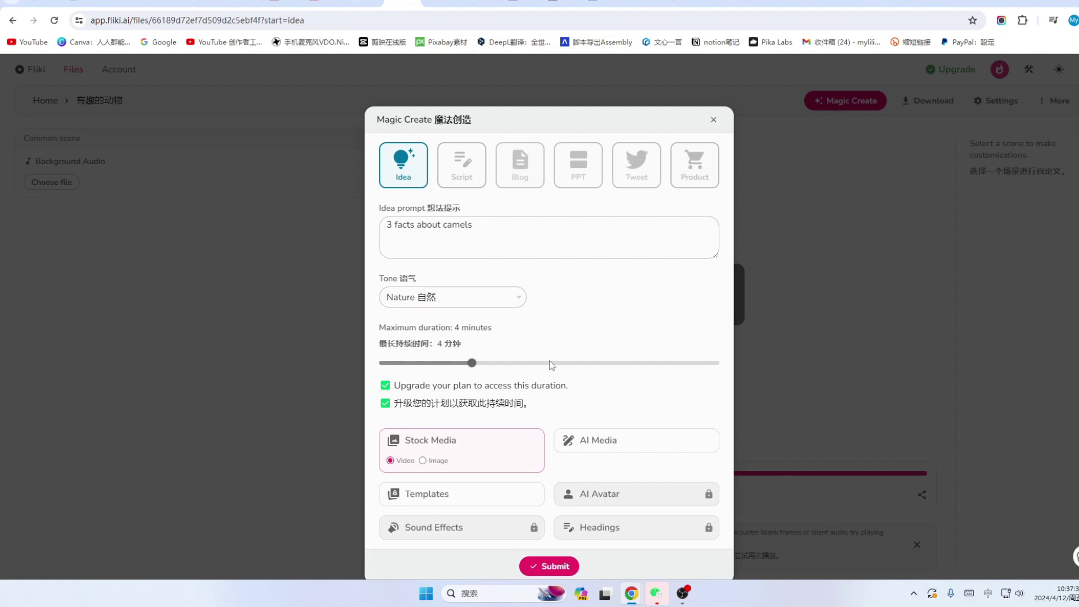
left_click_drag(460, 363, 388, 363)
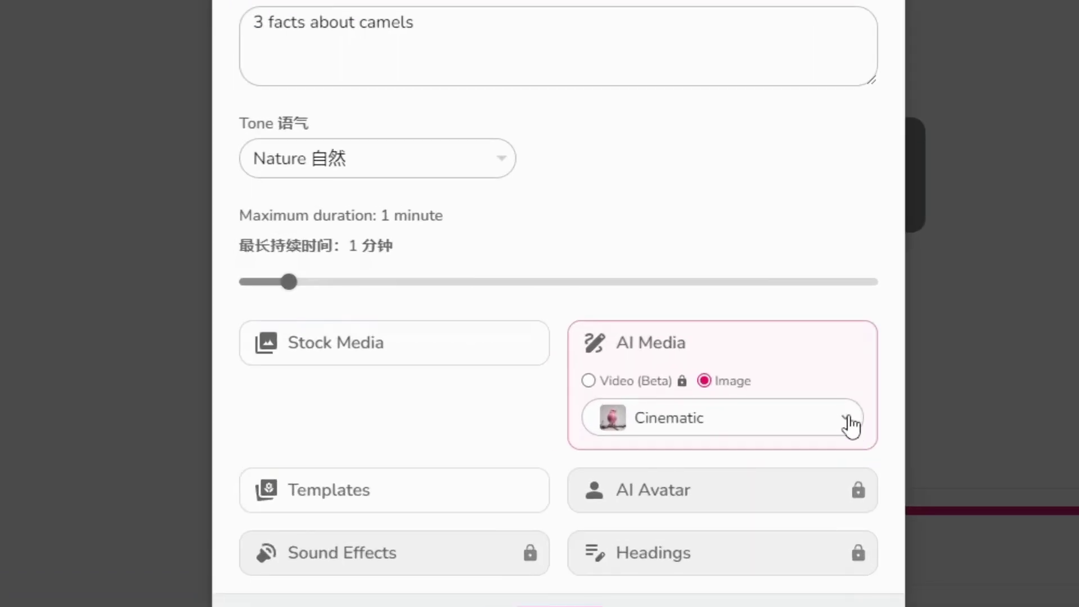
- Choose AI Media images in the Cinematic style and submit the video for generation
left_click(702, 426)
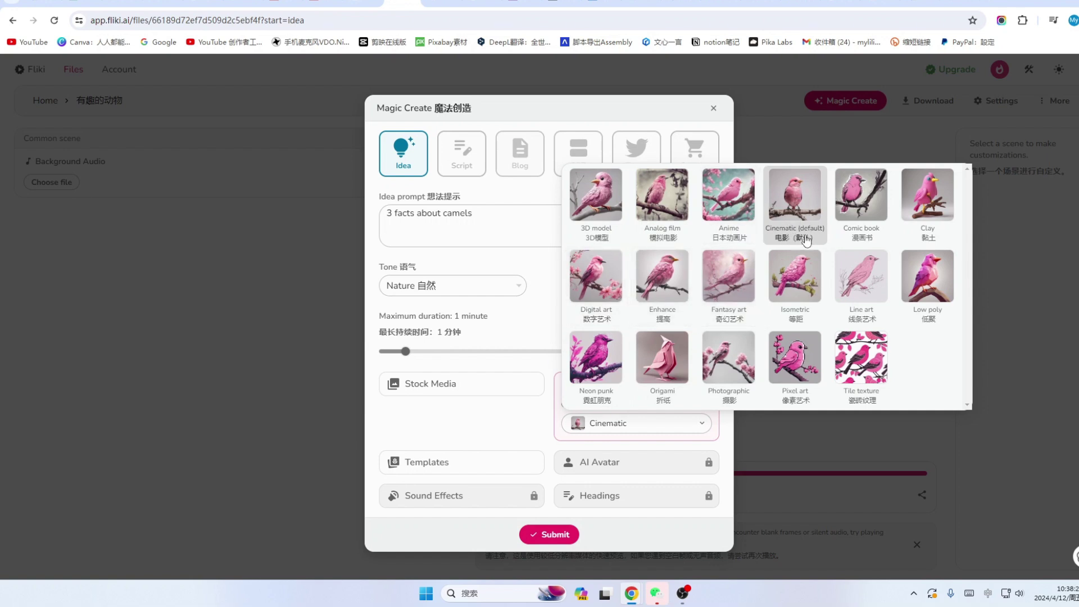
left_click(796, 206)
scroll(816, 338, "down", 1)
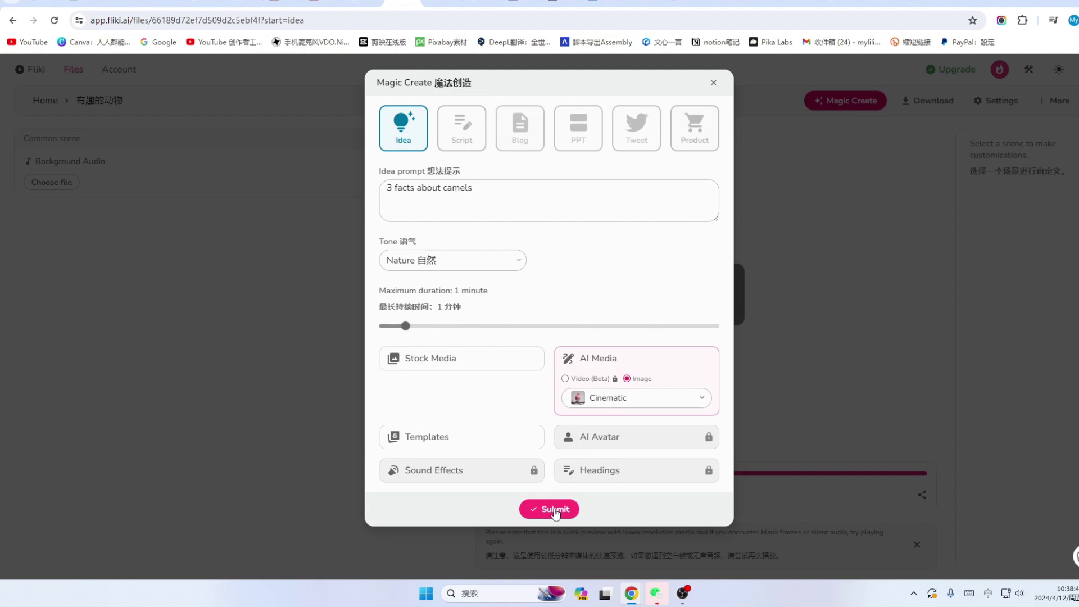
left_click(555, 512)
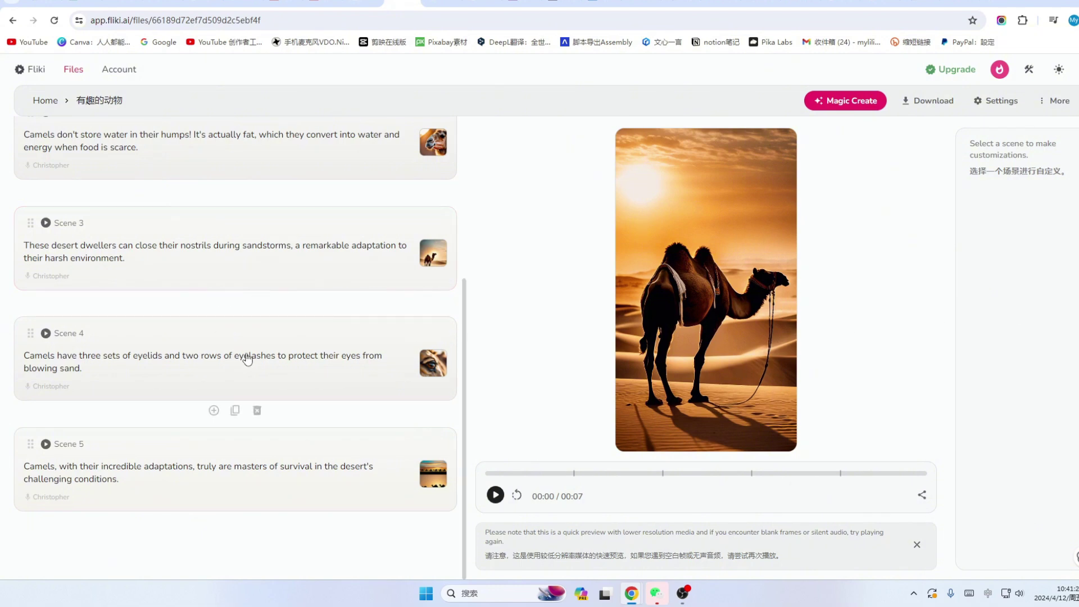
- Read through the script and images of the generated camel video's scenes
scroll(247, 360, "up", 1)
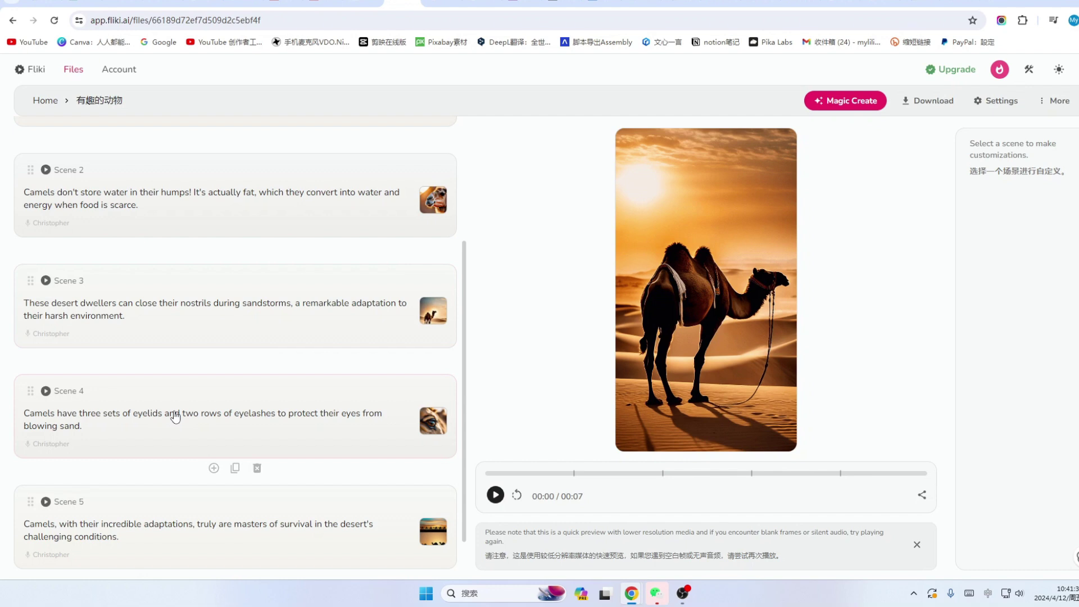
scroll(175, 416, "up", 3)
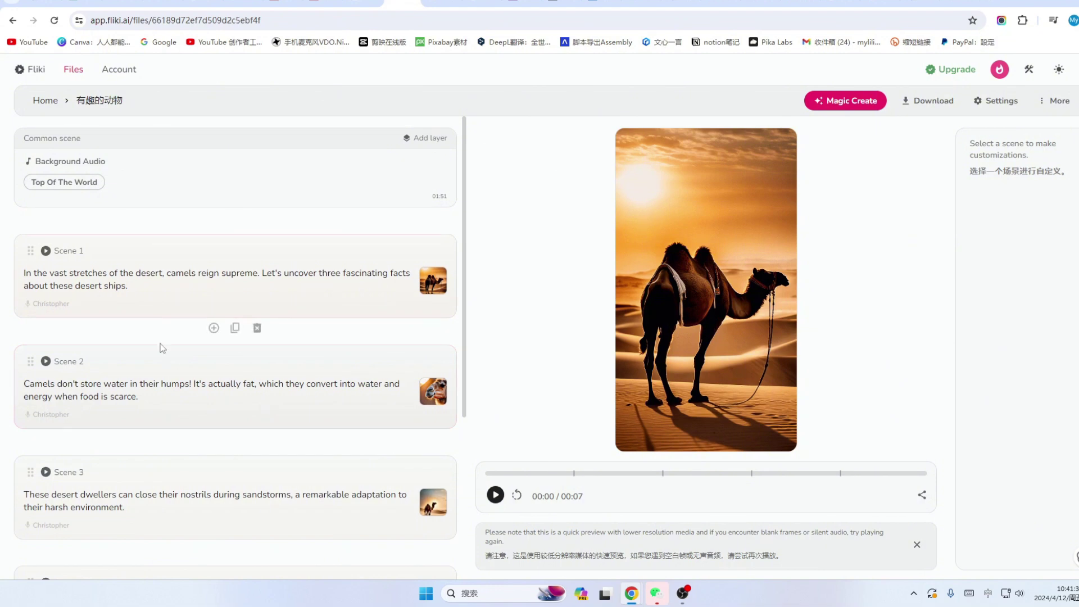
scroll(162, 396, "down", 2)
scroll(253, 357, "up", 1)
scroll(241, 414, "down", 2)
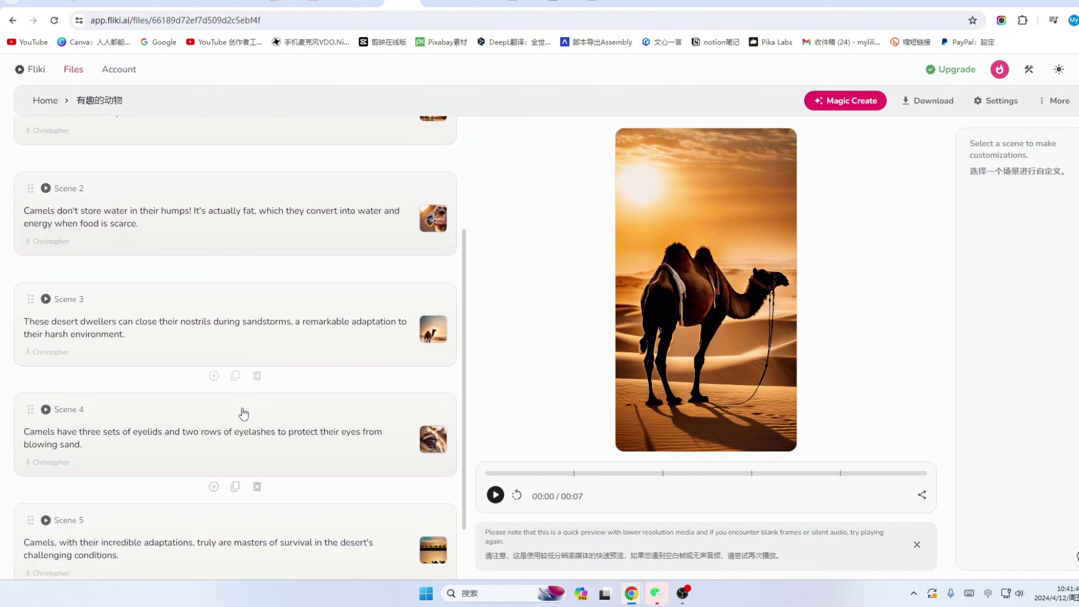
scroll(241, 385, "up", 1)
scroll(243, 387, "down", 2)
scroll(243, 388, "down", 1)
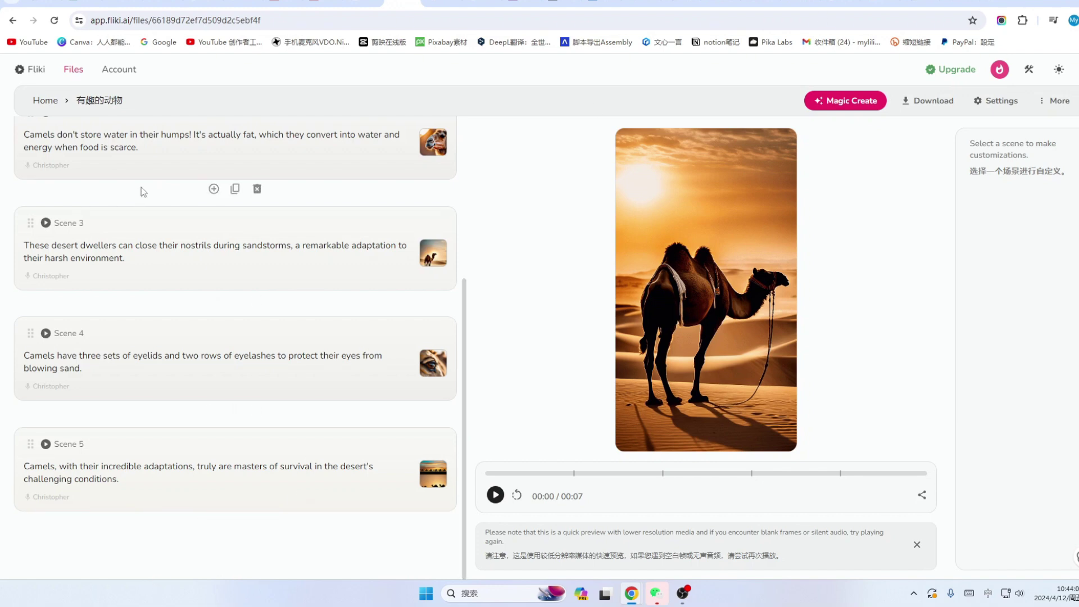
left_click(138, 139)
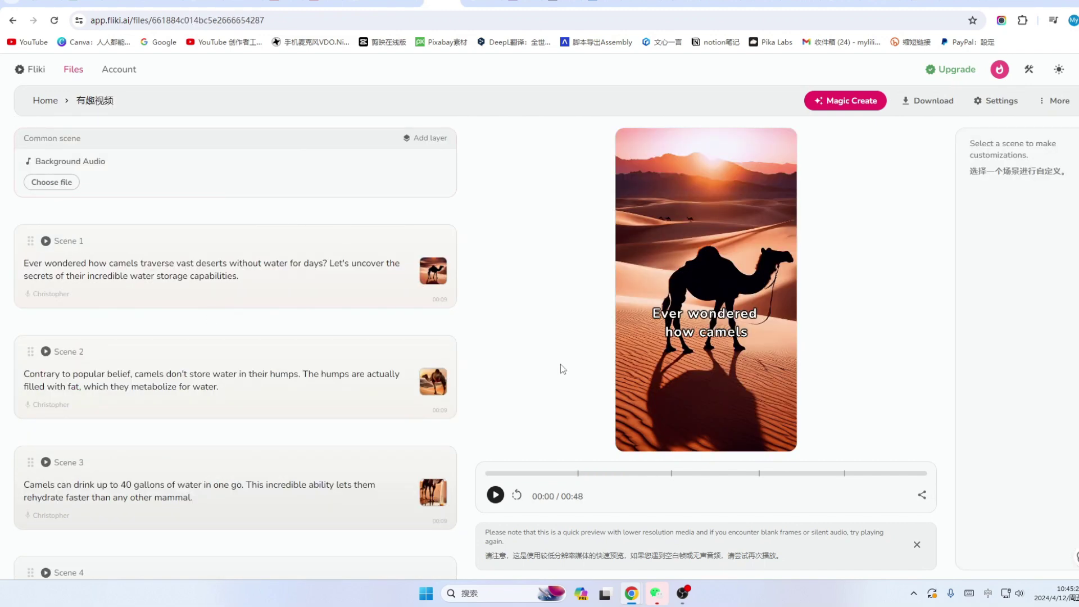
- Play the camel preview in the 有趣视频 file and pause it during the second scene
left_click(496, 497)
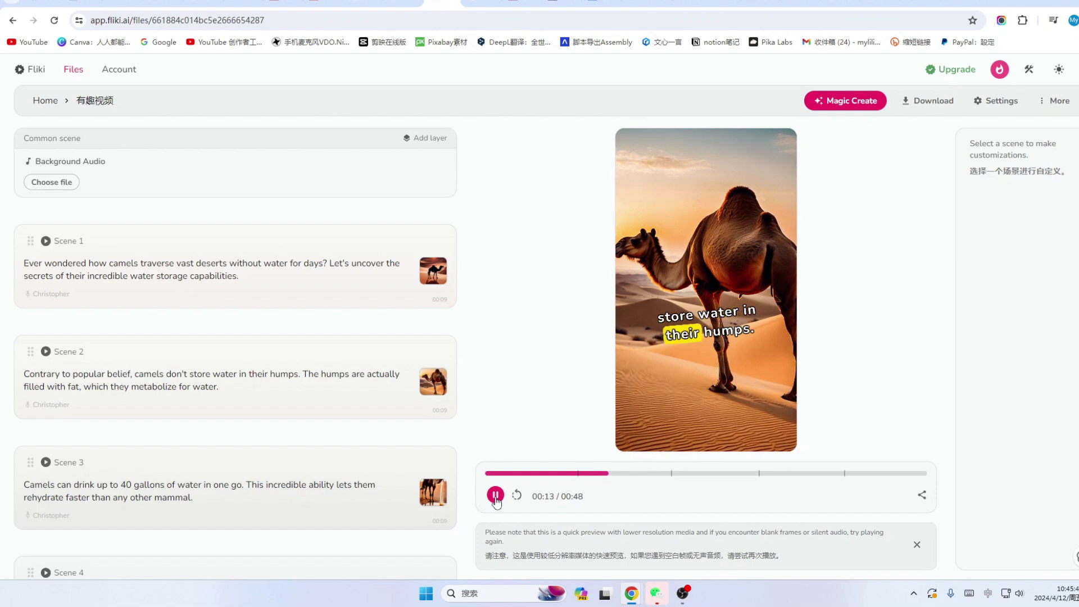
left_click(495, 495)
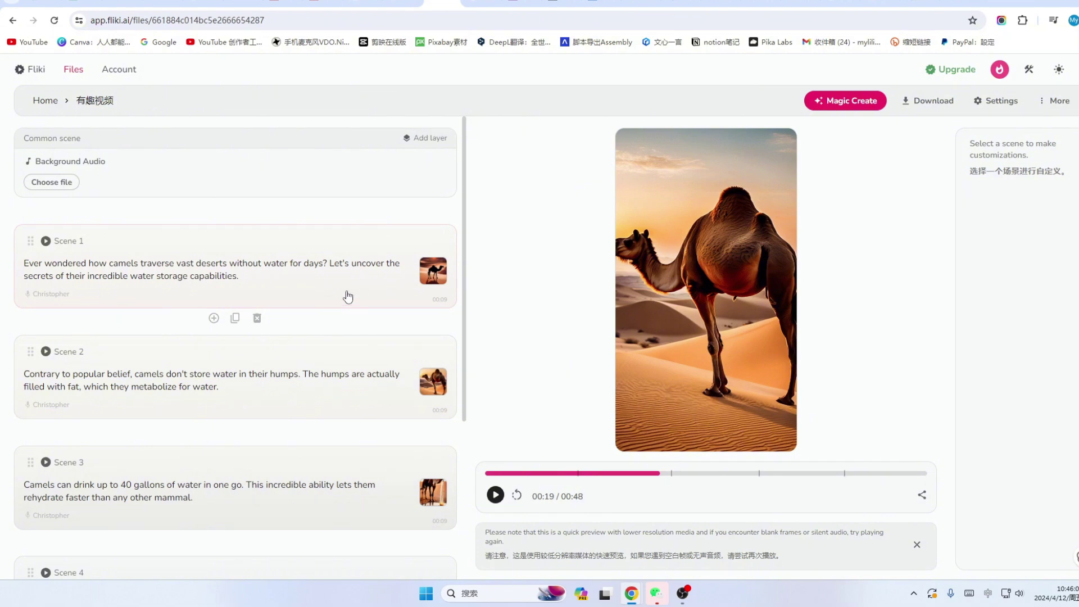
- Open the stock library for Scene 1's image, compare its GIF and video offerings, and close it
left_click(432, 268)
key("Escape")
left_click(434, 272)
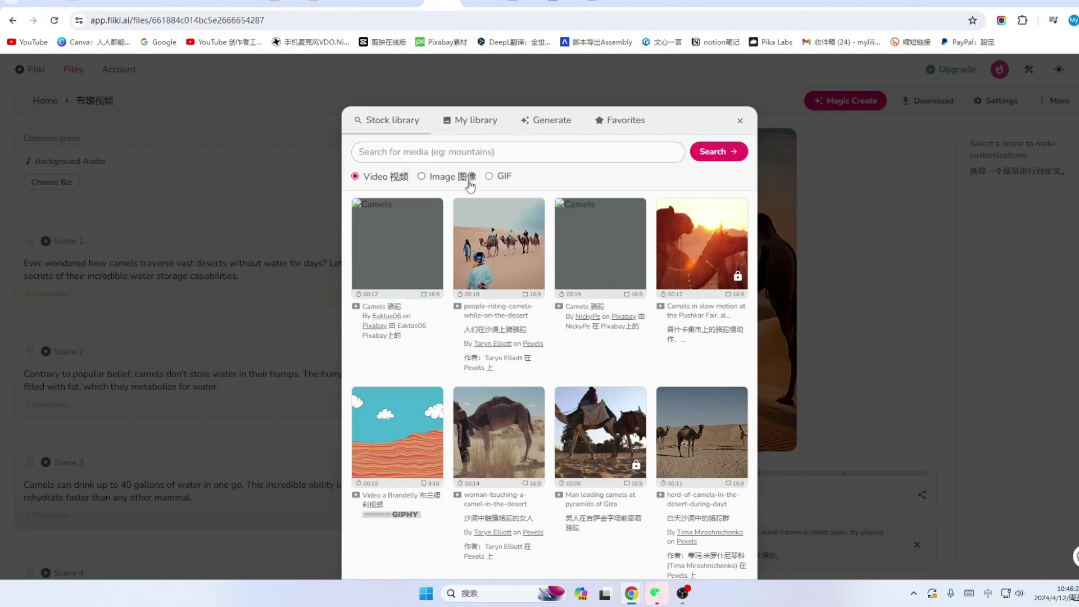
left_click(501, 177)
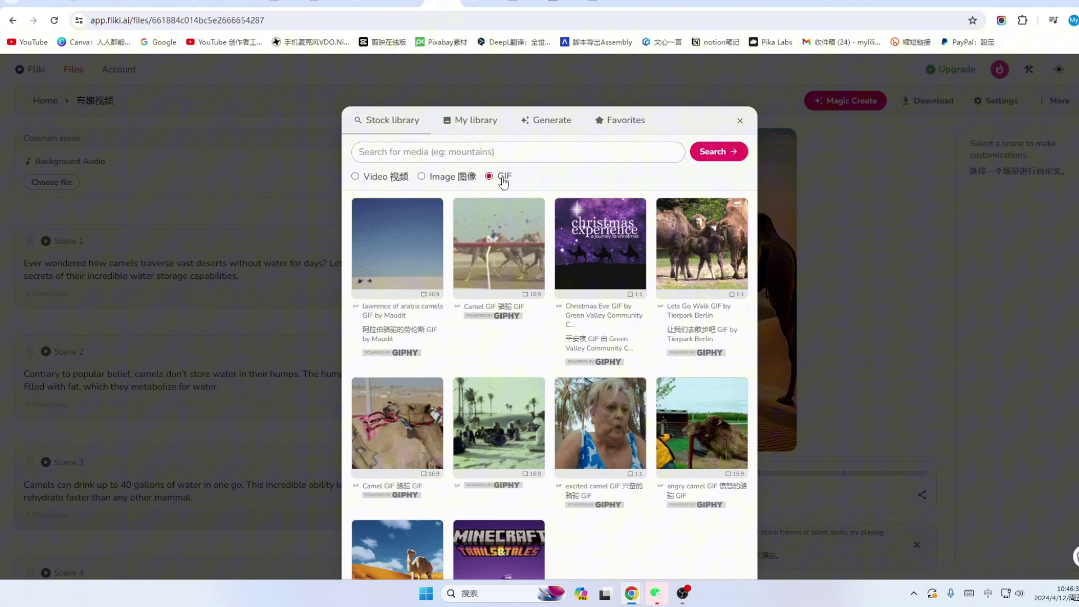
left_click(387, 179)
key("Escape")
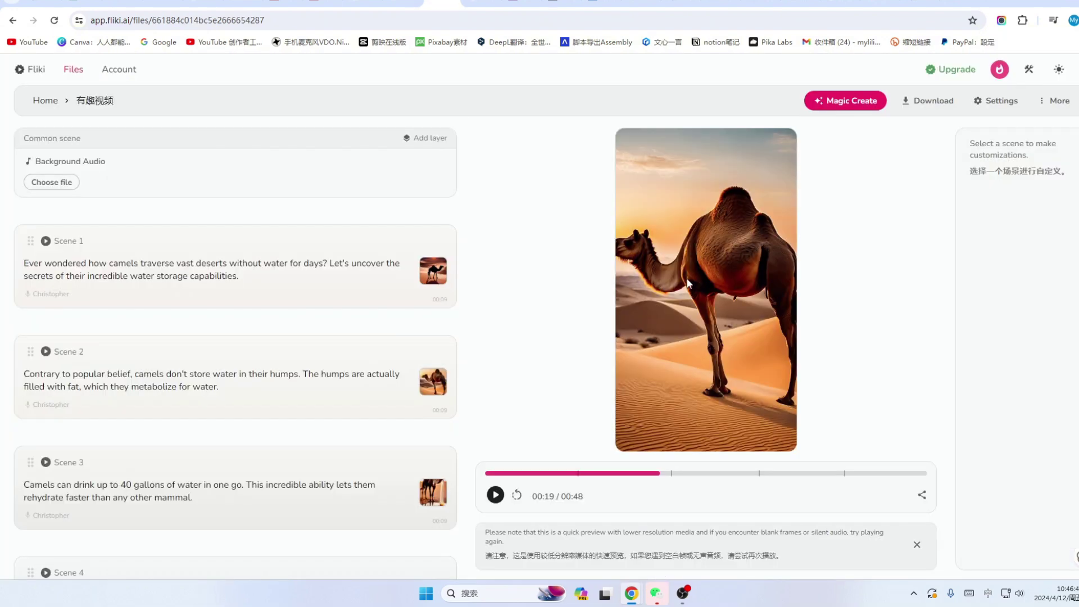
- Open the stock library for Scene 1's image and browse its suggested camel videos
left_click(441, 281)
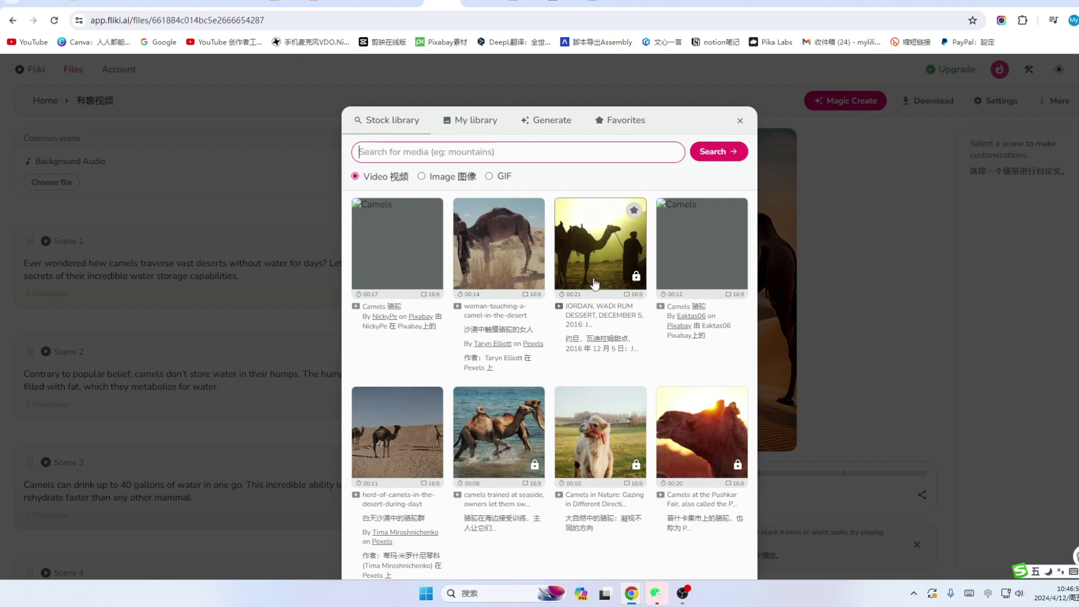
scroll(595, 284, "down", 2)
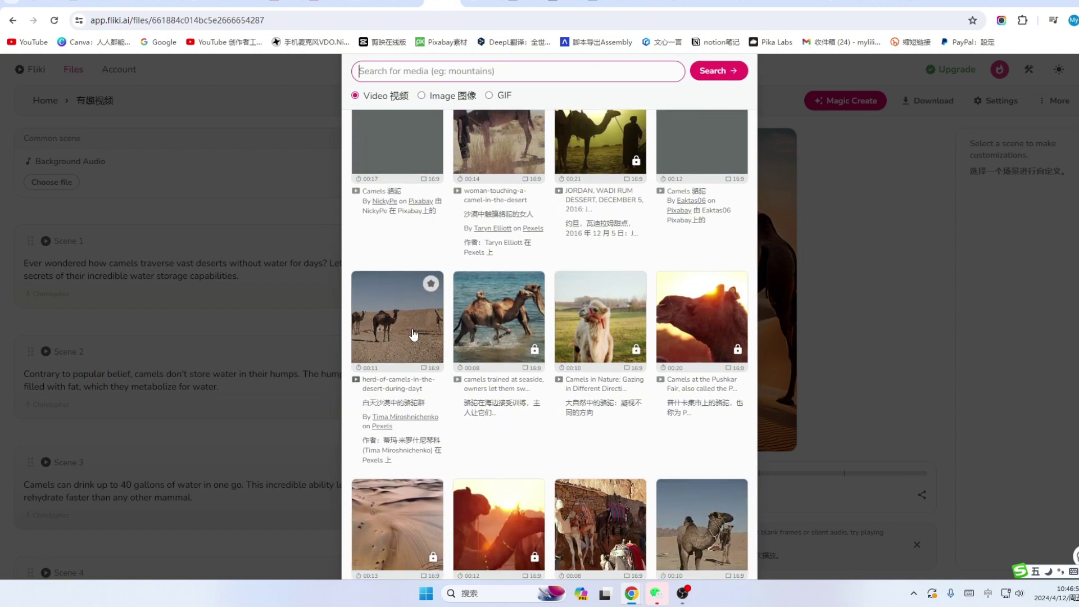
scroll(568, 329, "down", 1)
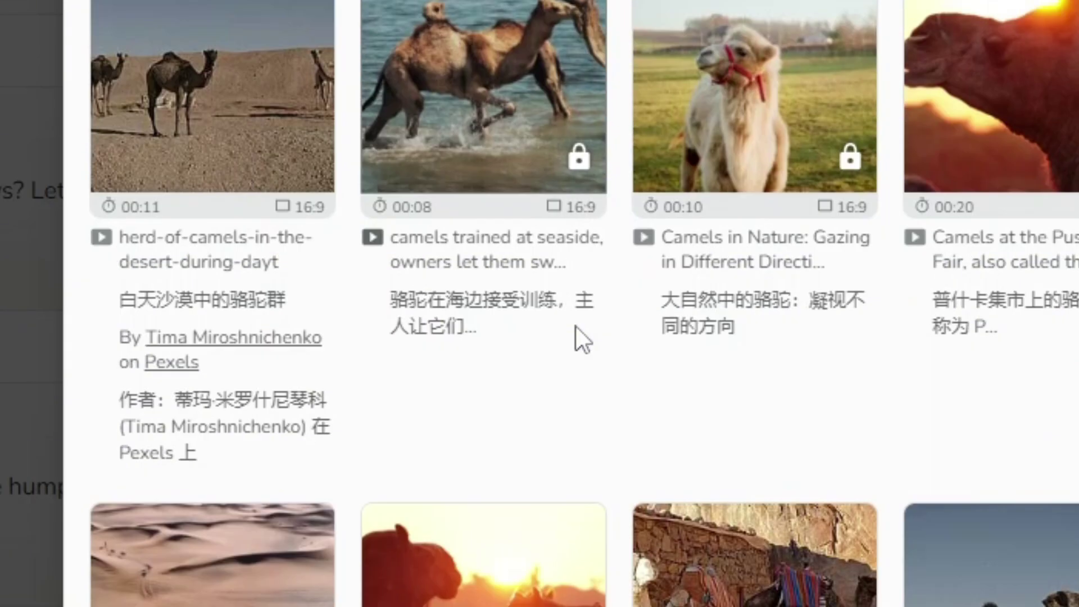
scroll(568, 290, "down", 5)
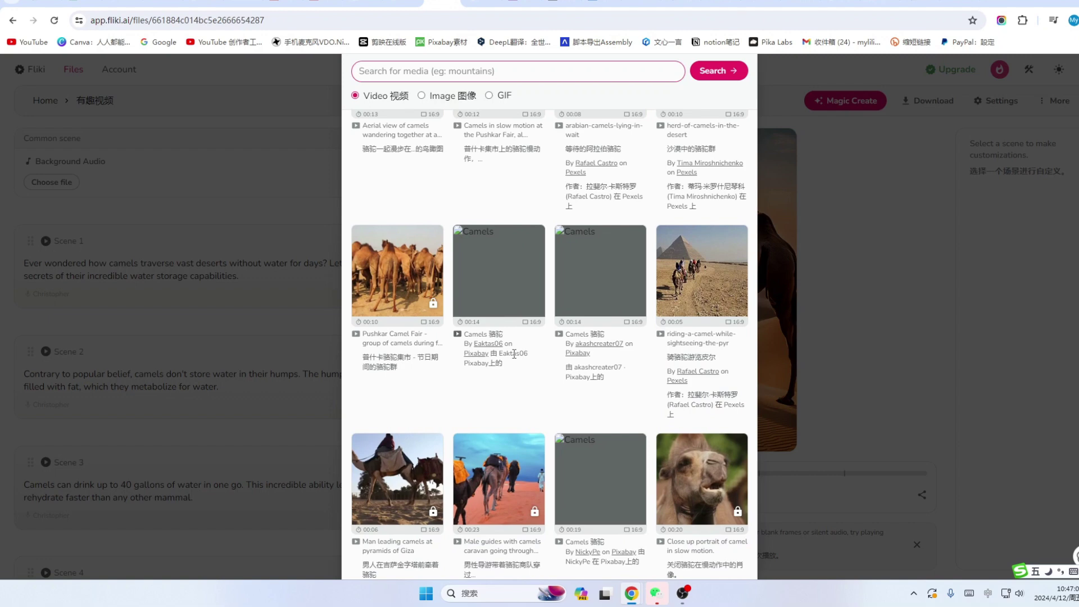
scroll(522, 358, "down", 7)
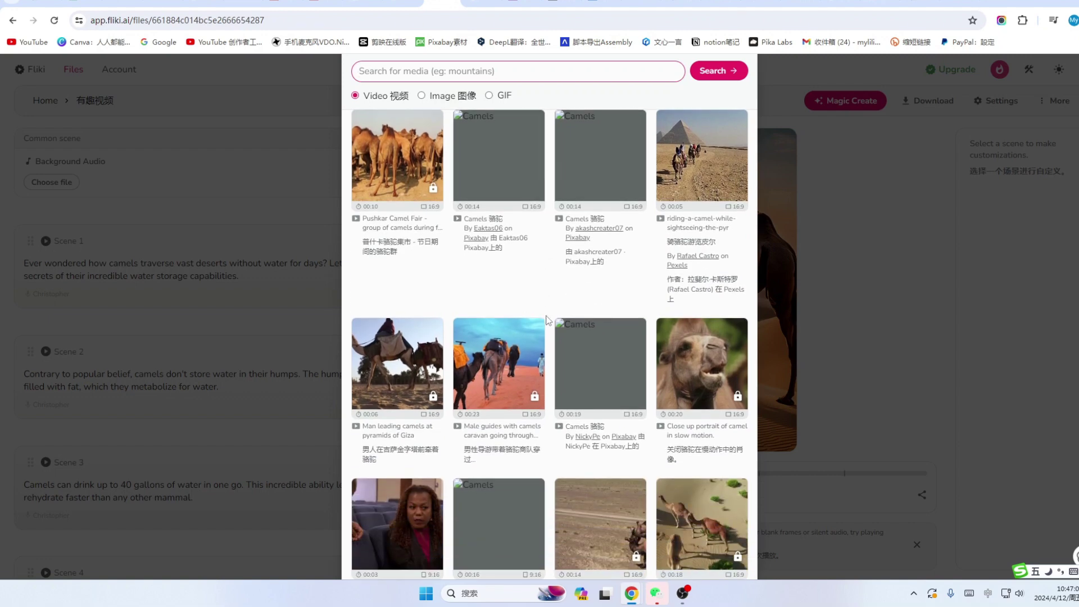
scroll(547, 320, "up", 10)
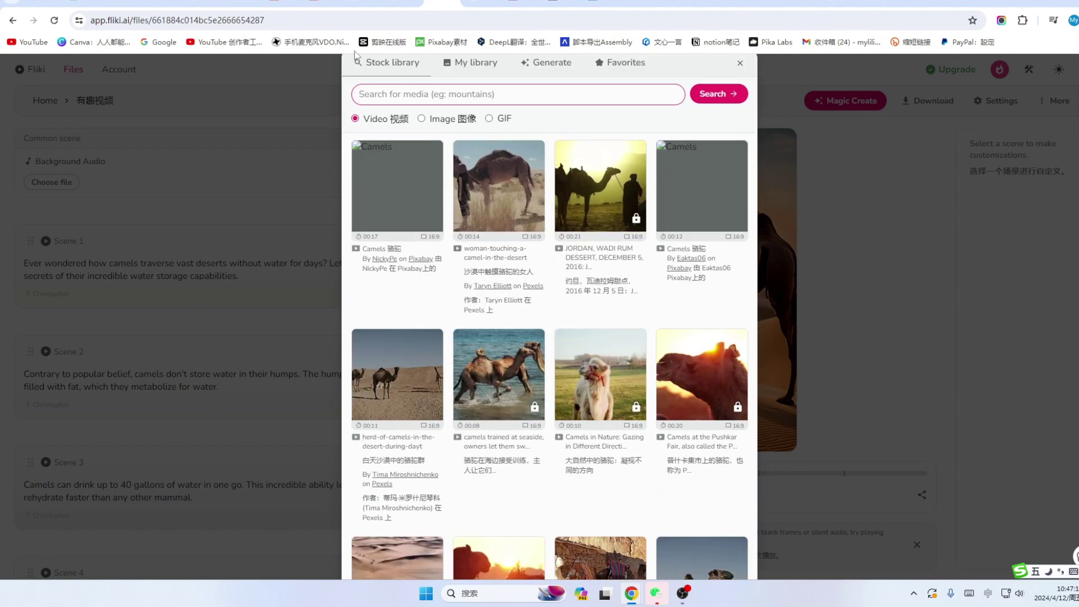
- Try to search the stock videos for 骆驼
left_click(388, 95)
type("骆驼")
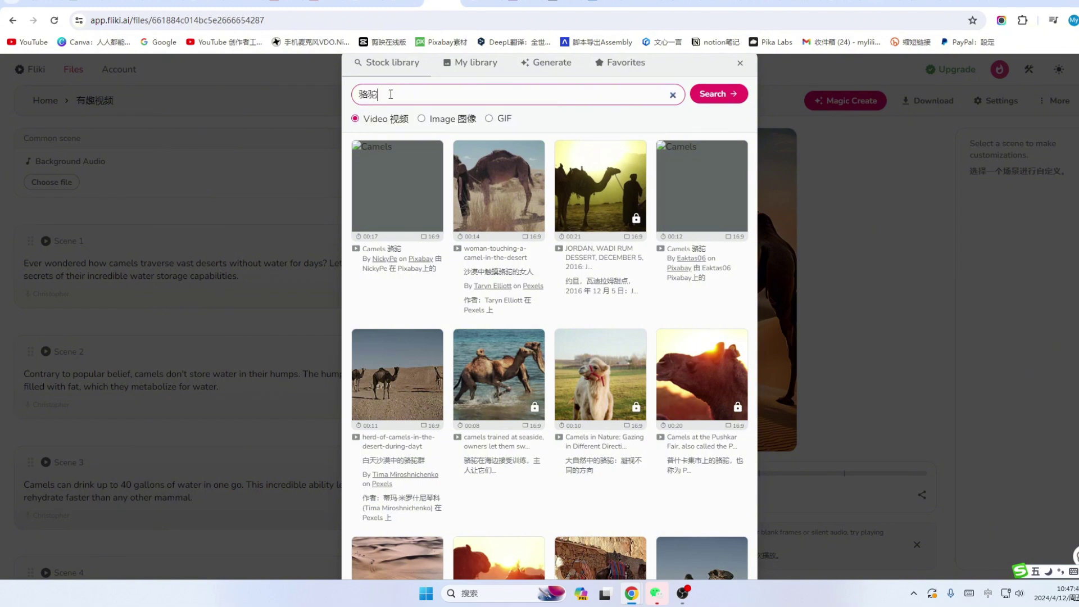
left_click(719, 94)
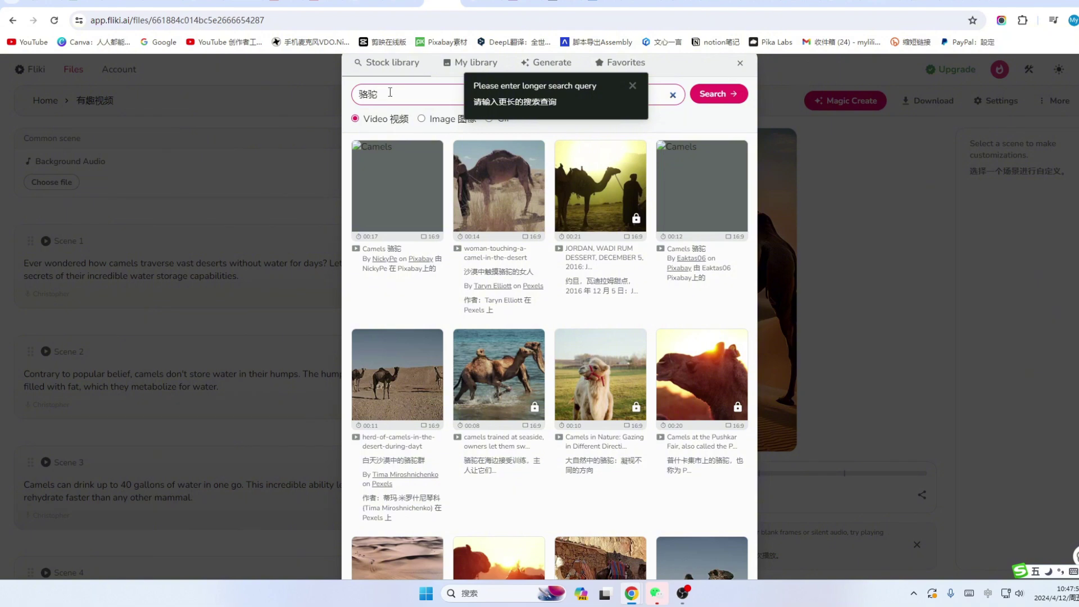
- Search the stock videos for camel, replace Scene 1's image with the camel-in-the-desert-chewing clip, and preview it from the start
key("ctrl+a")
type("camel")
key("Return")
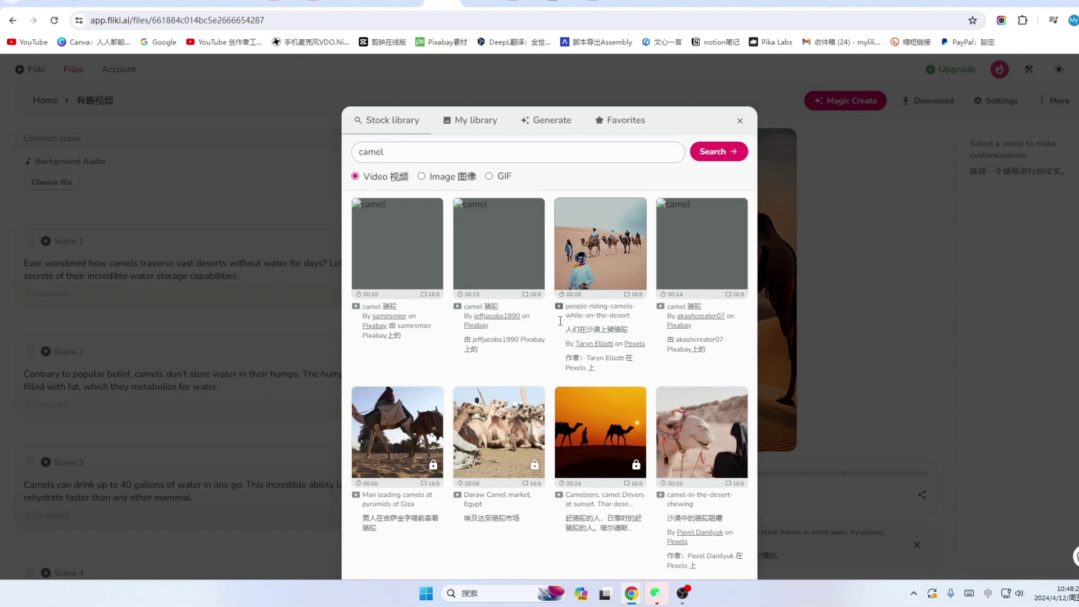
scroll(517, 348, "down", 7)
scroll(703, 384, "up", 6)
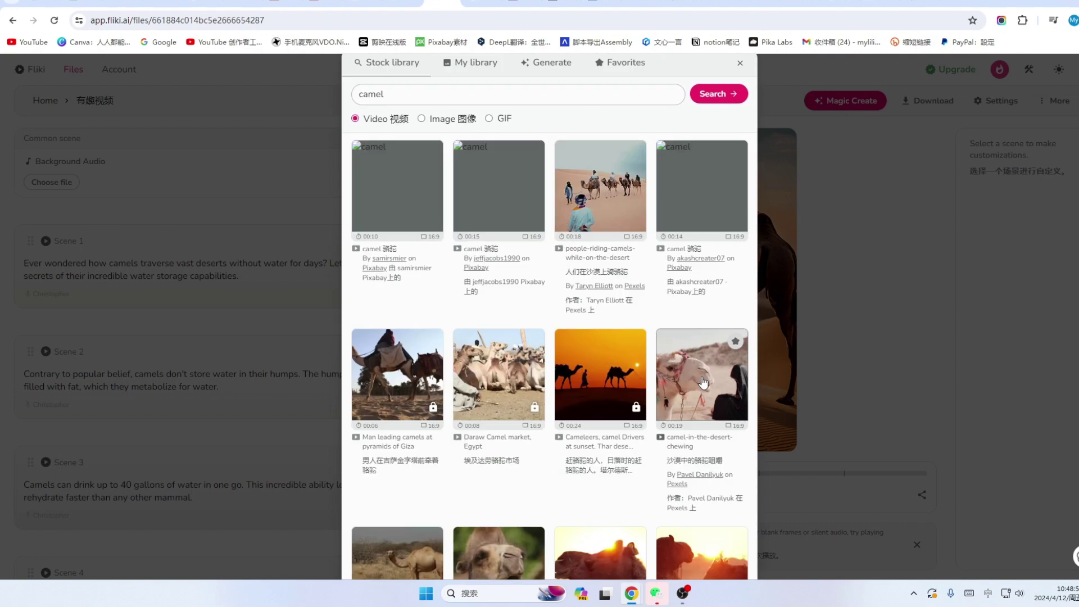
left_click(704, 382)
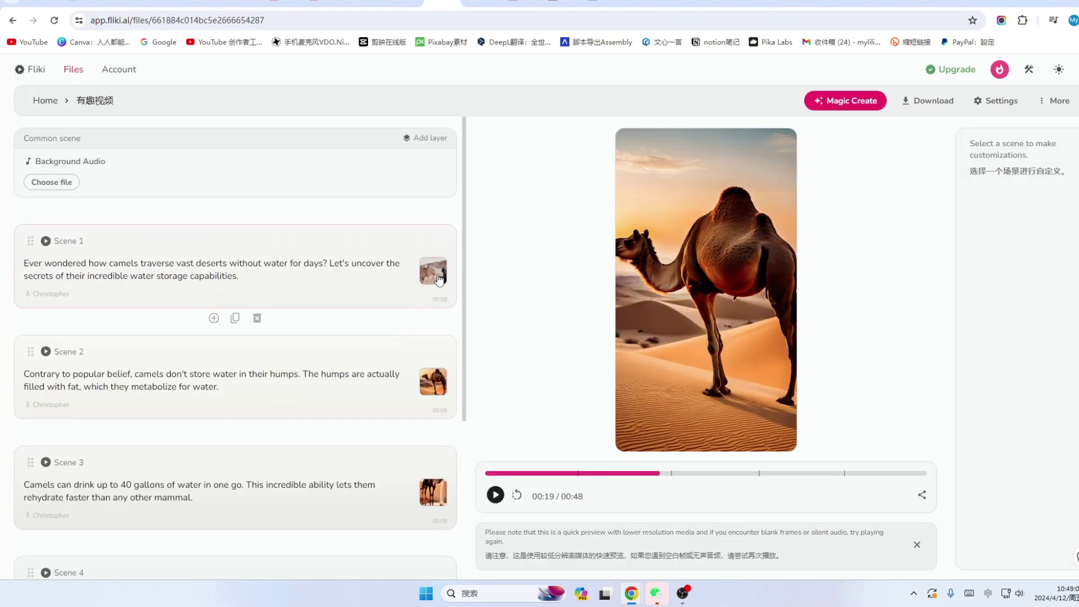
left_click_drag(656, 474, 478, 478)
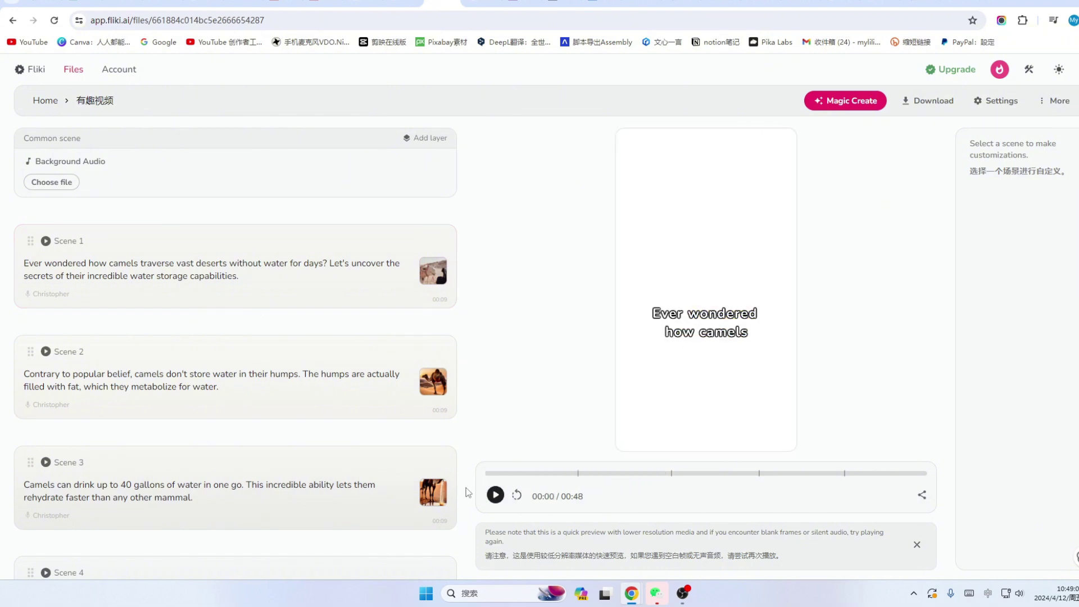
left_click(496, 495)
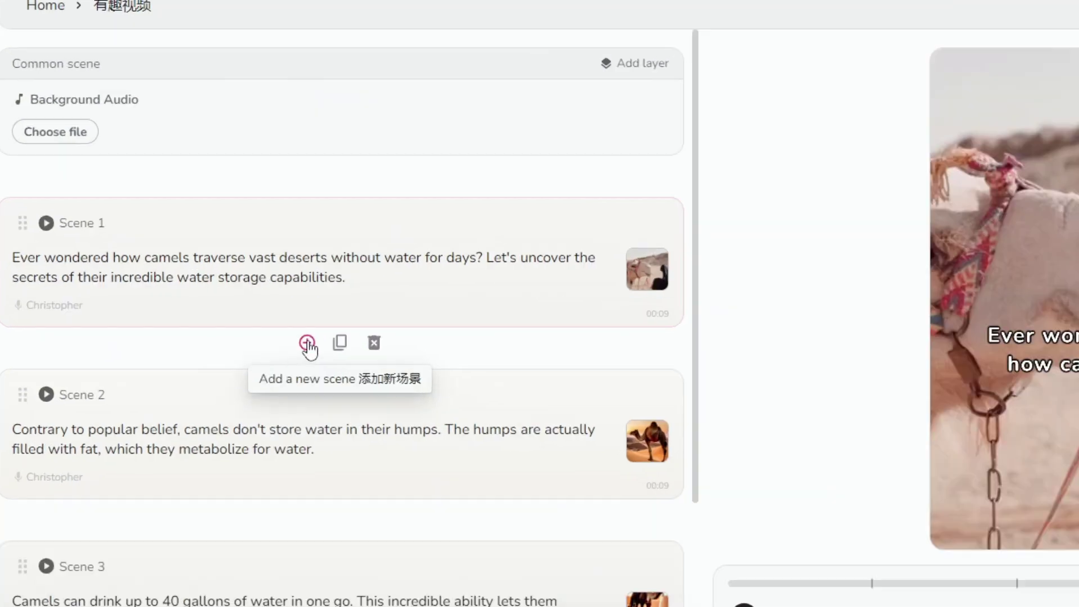
- Add a blank scene after Scene 1 and move the sentence "Let's uncover the secrets of their incredible water storage capabilities." into its voiceover
left_click(214, 319)
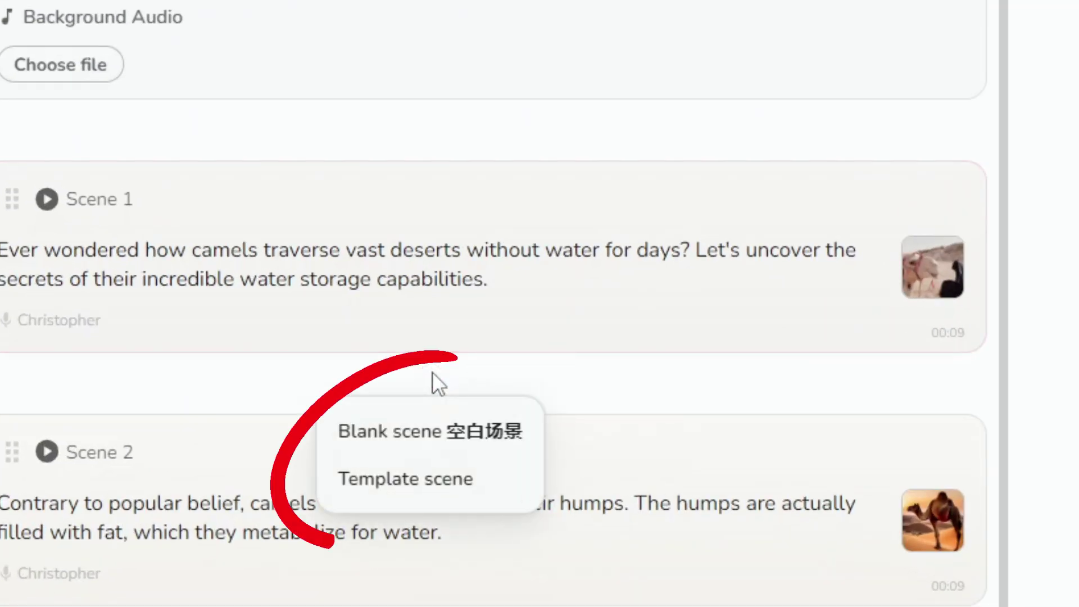
left_click(438, 434)
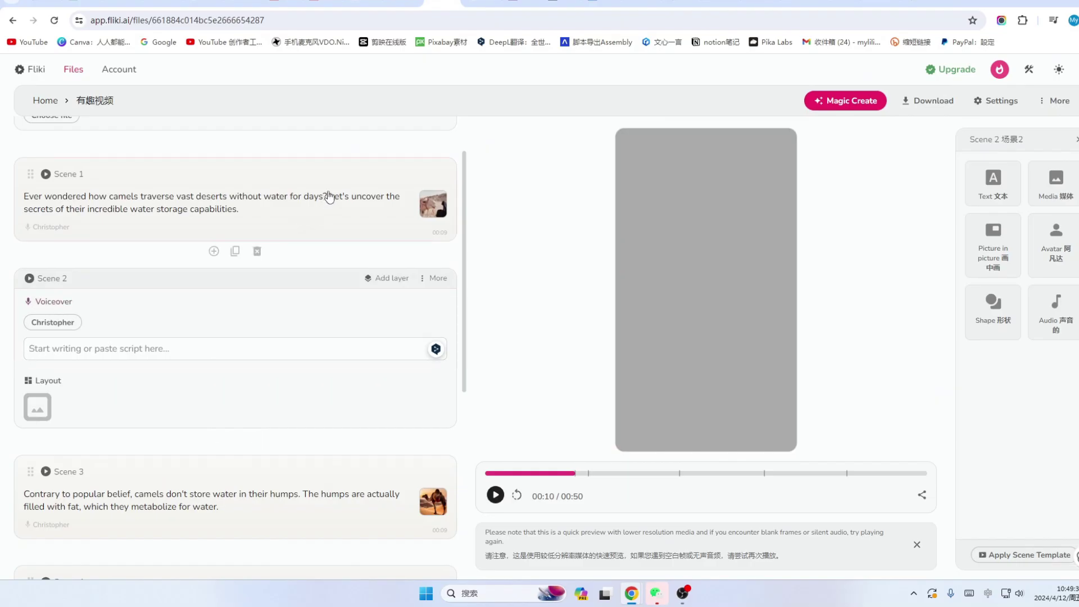
left_click(329, 197)
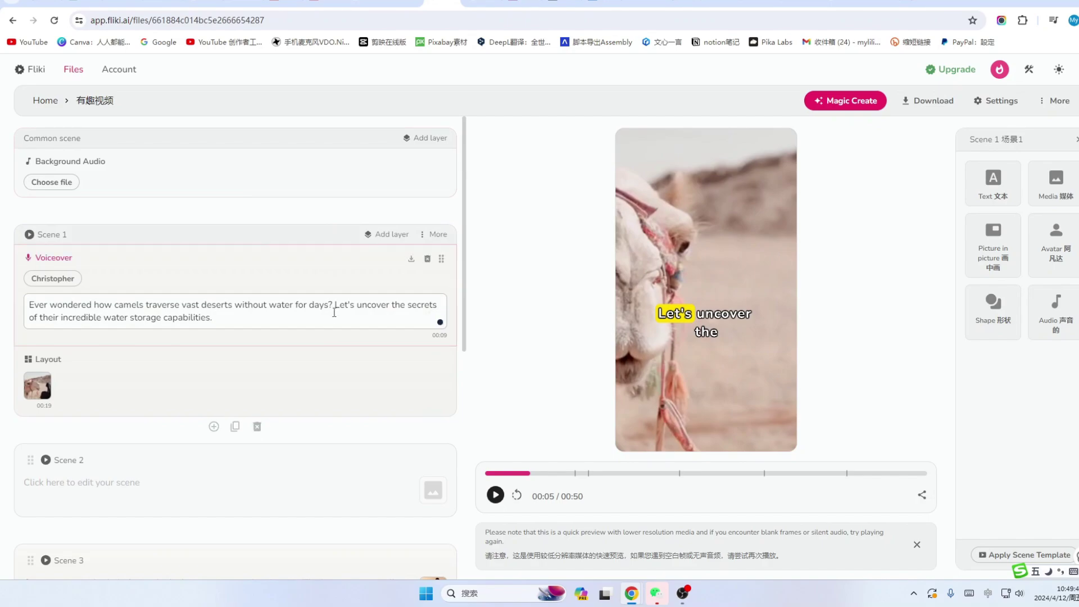
left_click_drag(324, 306, 285, 339)
key("ctrl+x")
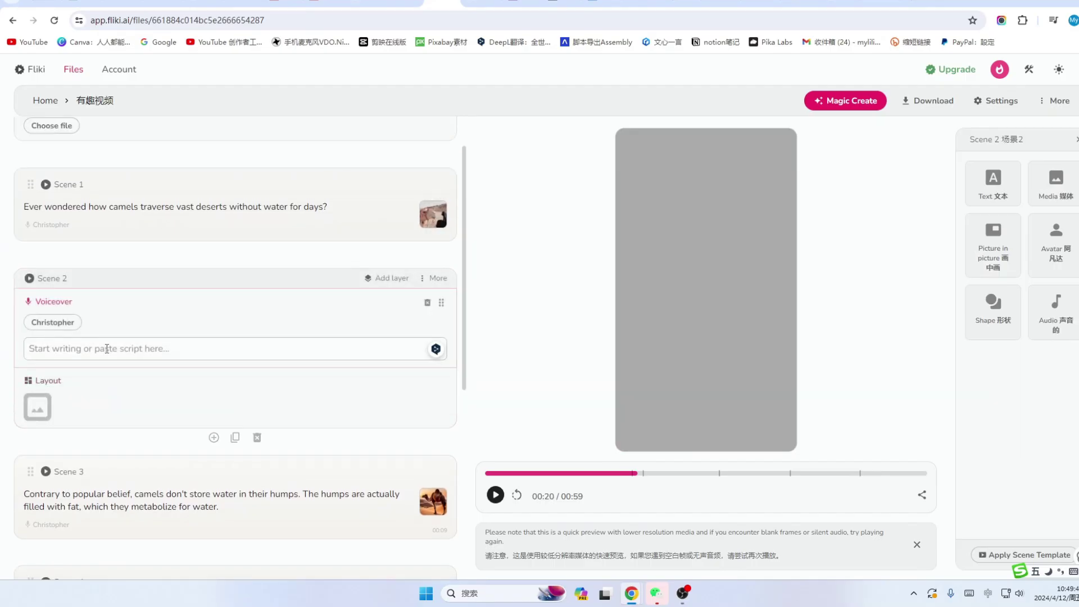
key("ctrl+v")
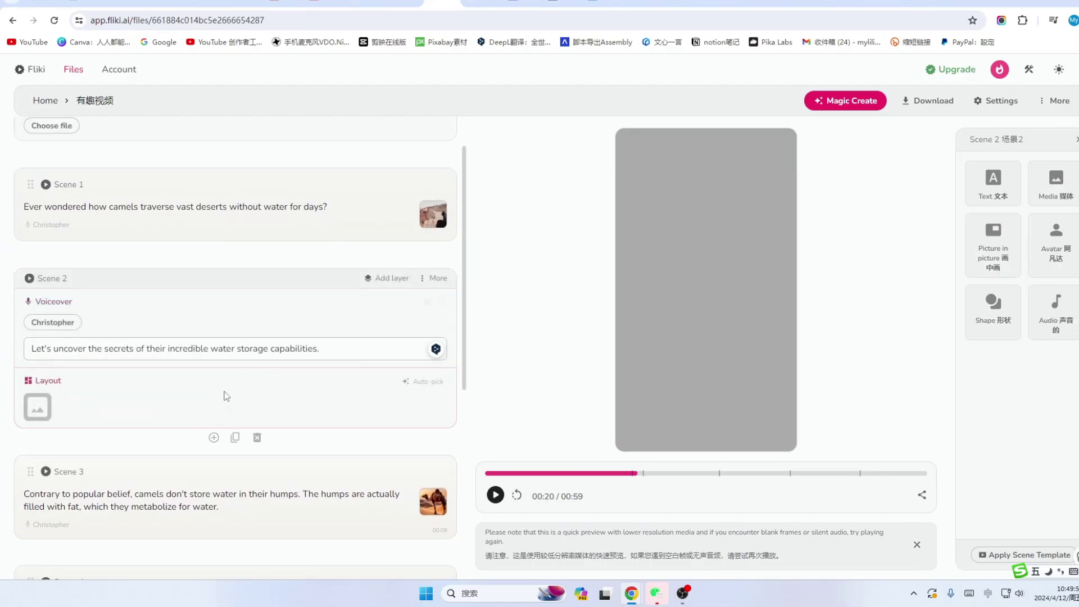
- Search the stock videos for camel and use a 10-second clip of a standing camel as Scene 2's media
left_click(37, 409)
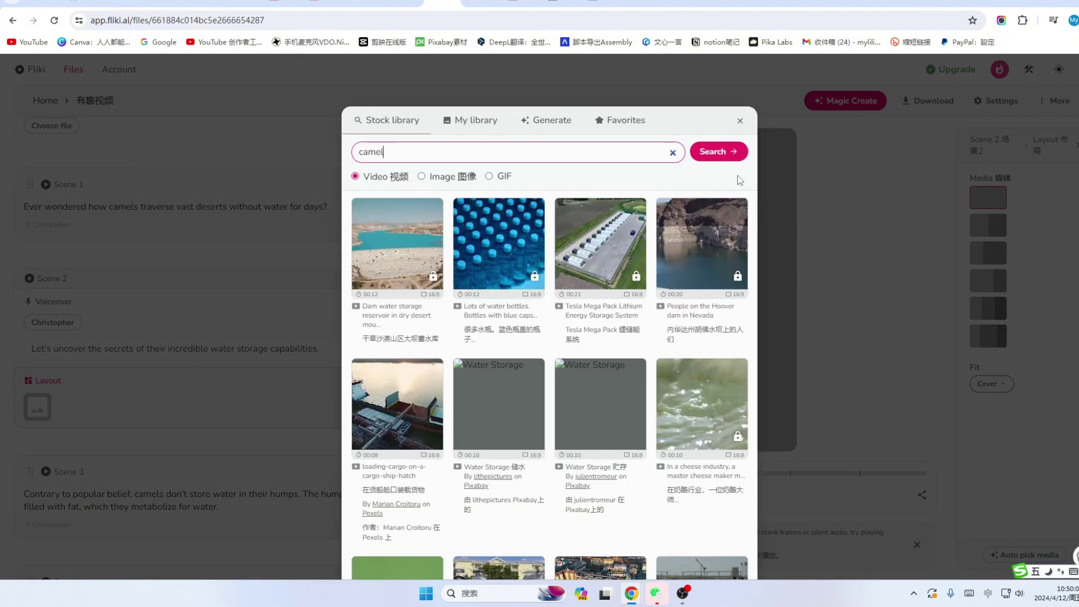
left_click(719, 151)
left_click(690, 241)
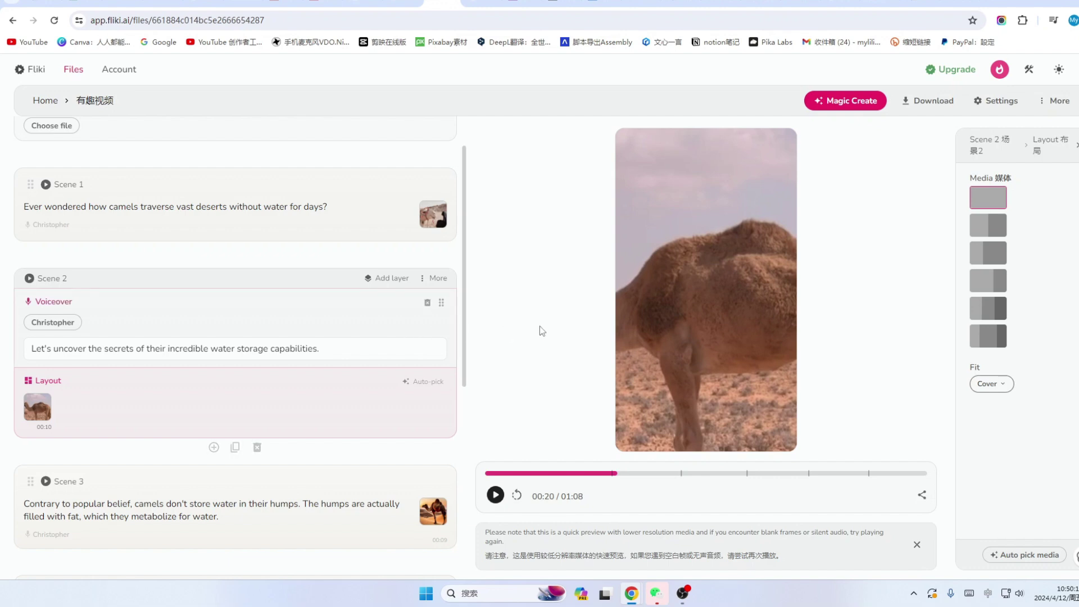
- Open Scene 2's voice selection and review the language and gender options and the standard and ultra realistic voices
scroll(402, 336, "up", 1)
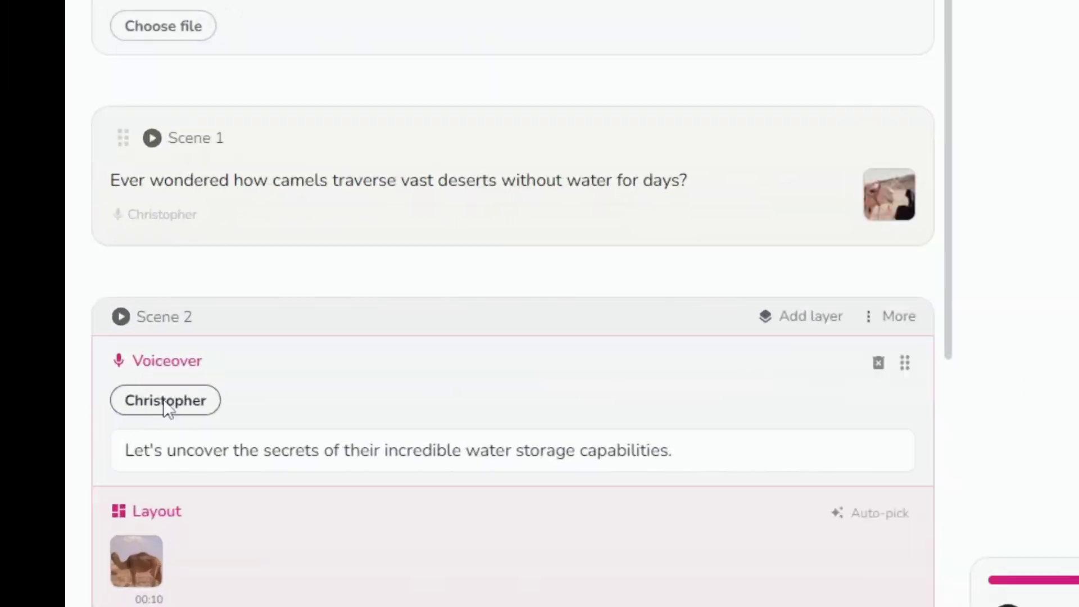
left_click(52, 379)
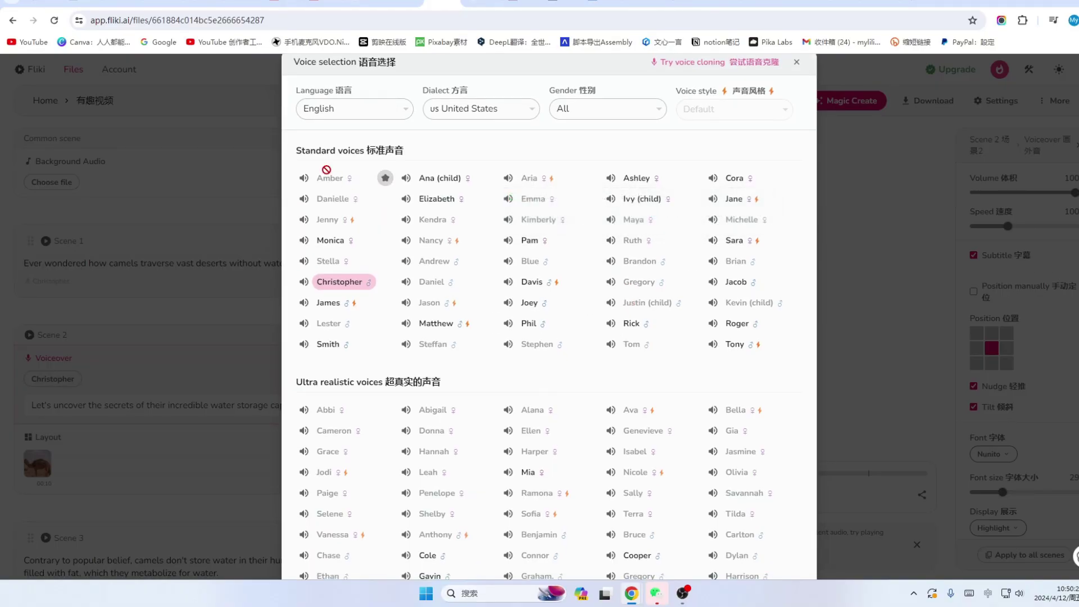
left_click(406, 110)
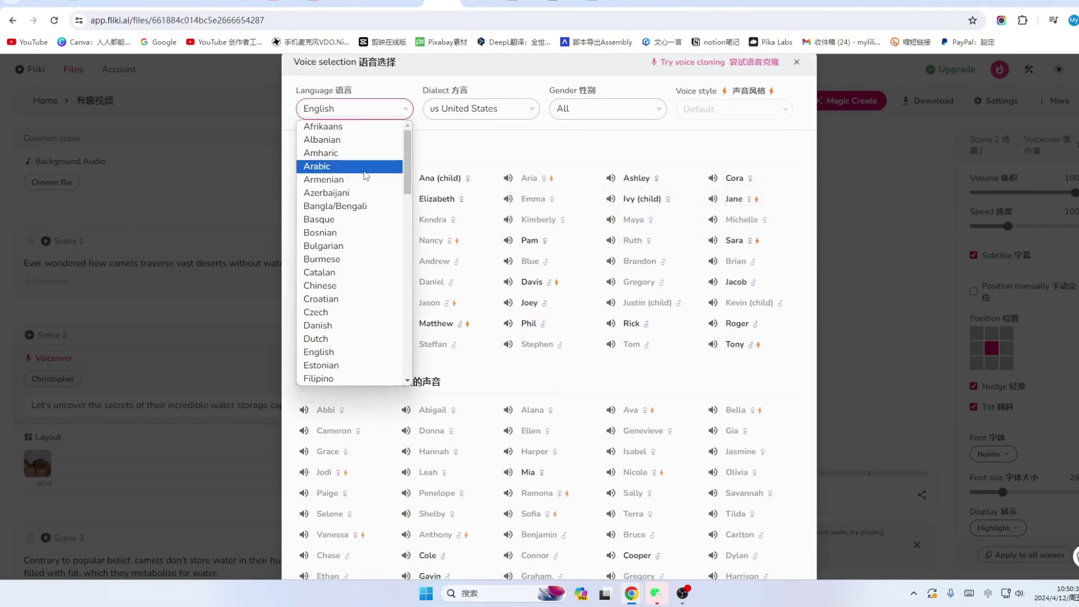
left_click(486, 147)
left_click(658, 108)
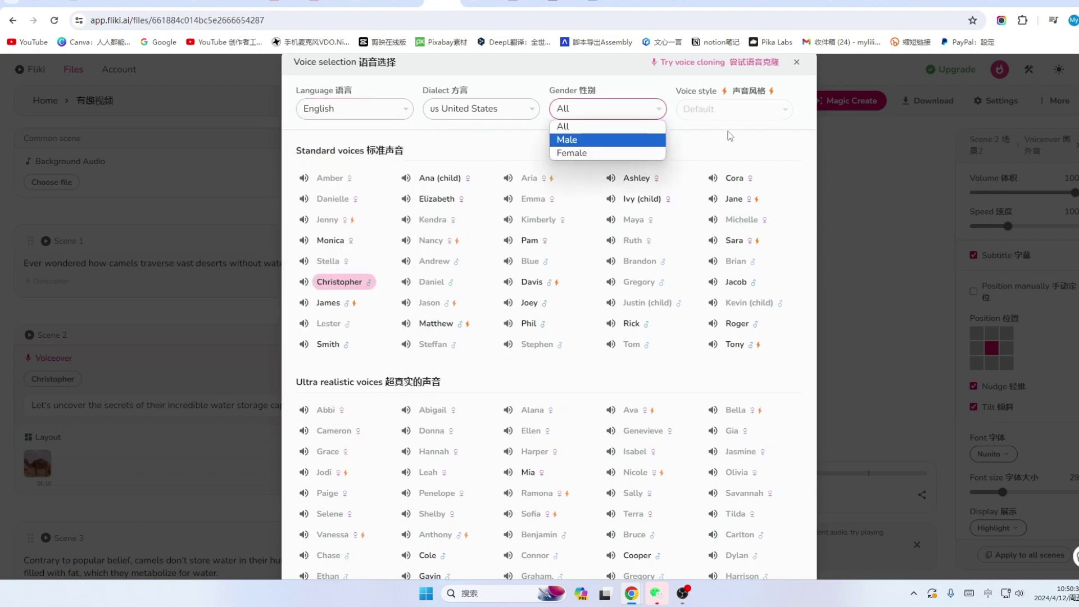
left_click(299, 175)
scroll(759, 386, "down", 4)
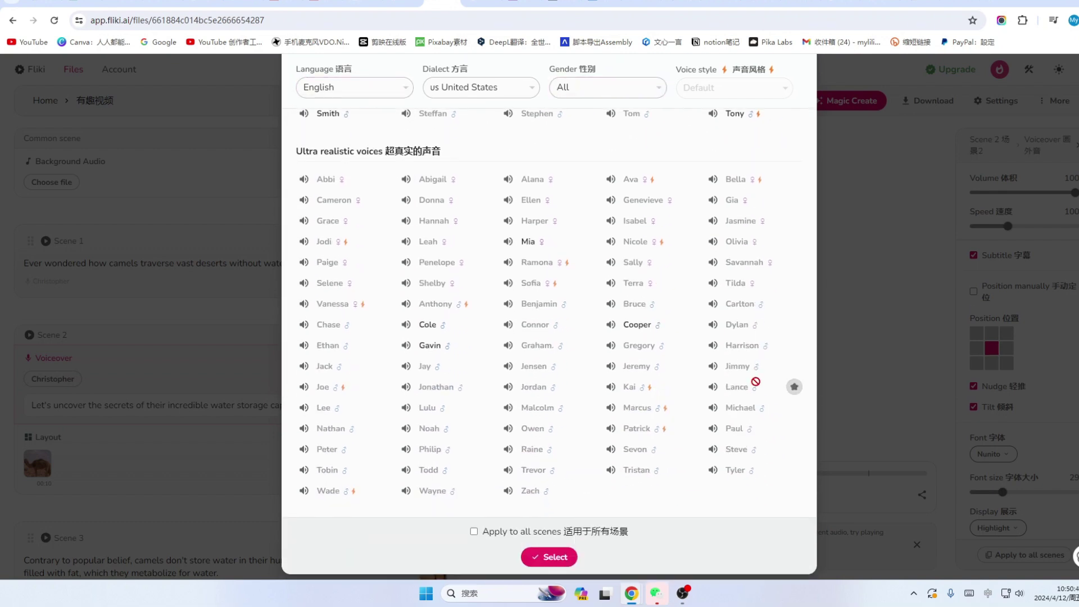
scroll(506, 281, "up", 5)
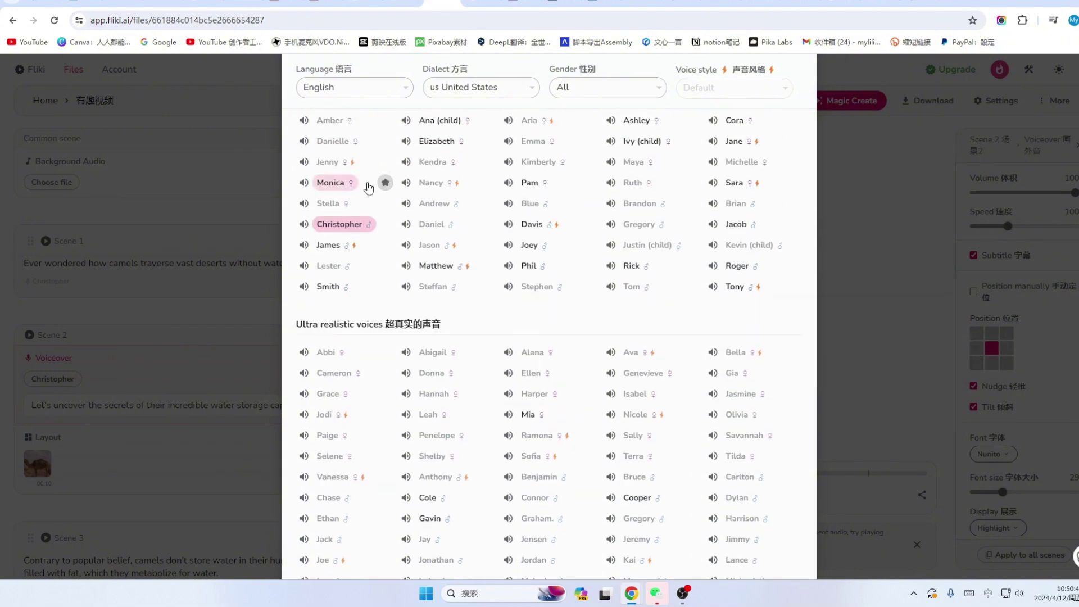
scroll(574, 426, "down", 5)
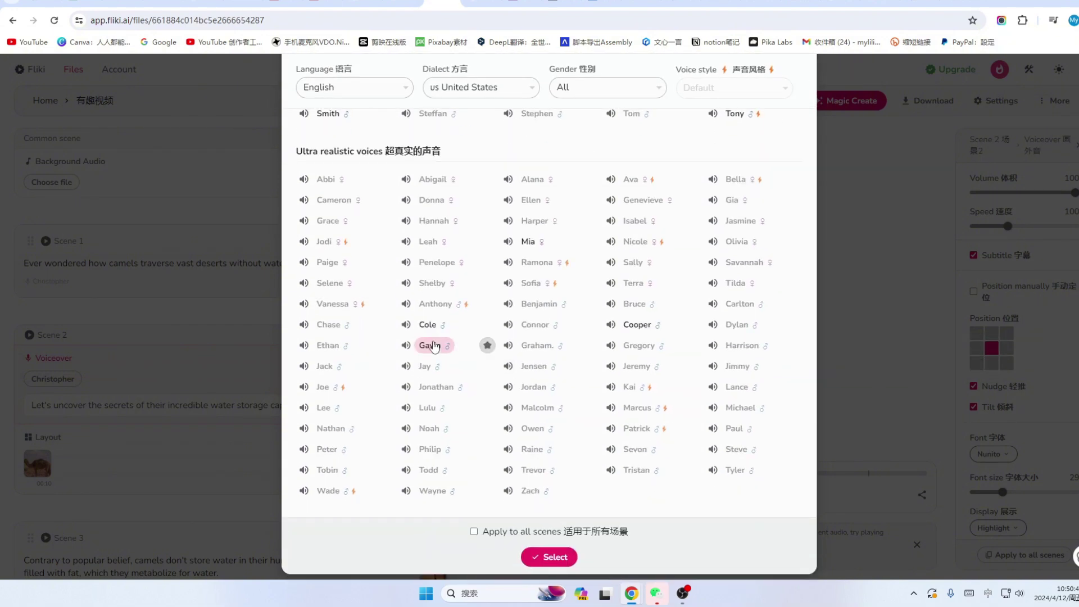
- Choose the ultra realistic voice Cooper for the voiceover and apply it to all scenes
left_click(590, 387)
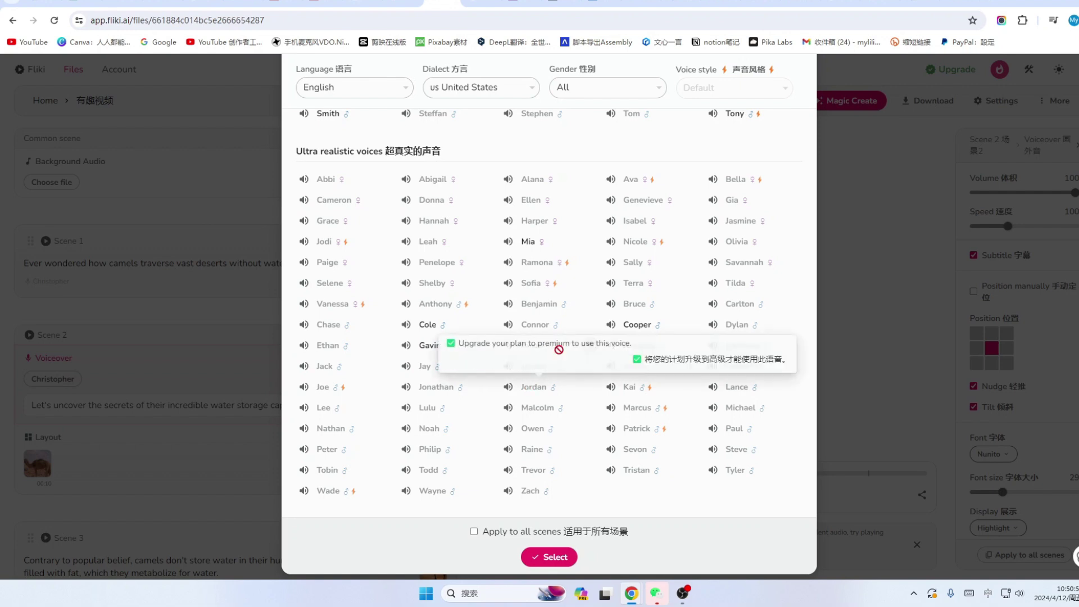
left_click(612, 325)
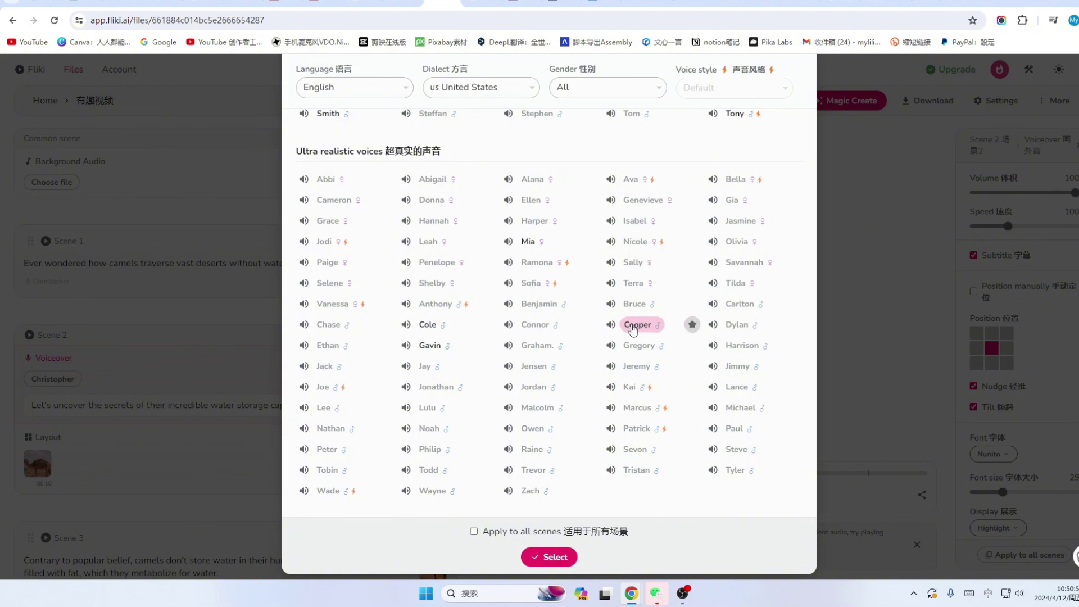
left_click(474, 532)
left_click(529, 559)
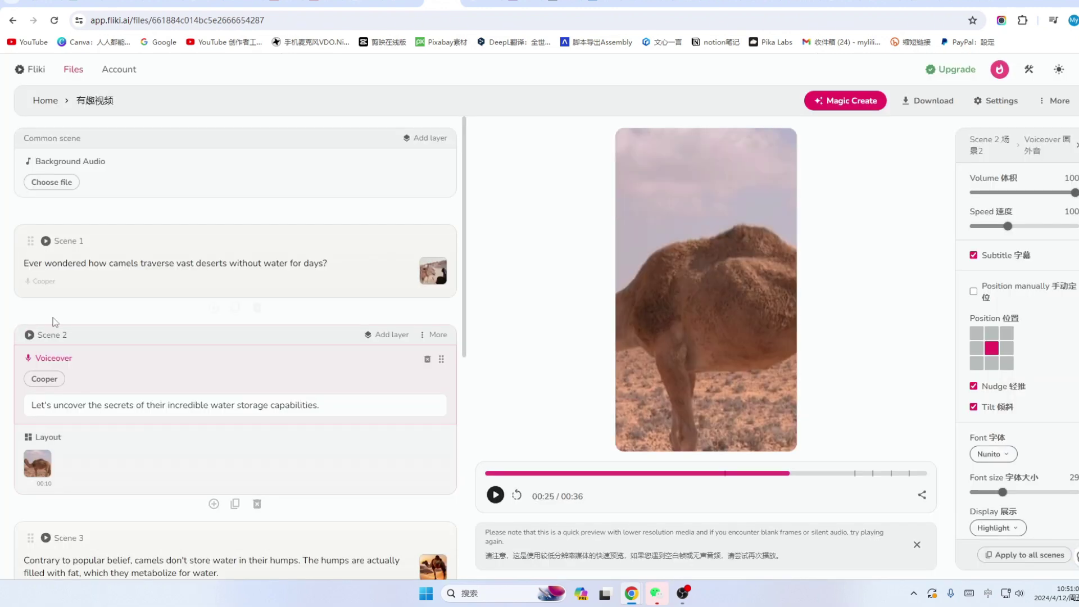
- Open the background audio selection and review the stock music, sound effects and uploaded files, including the option to upload audio
left_click(51, 181)
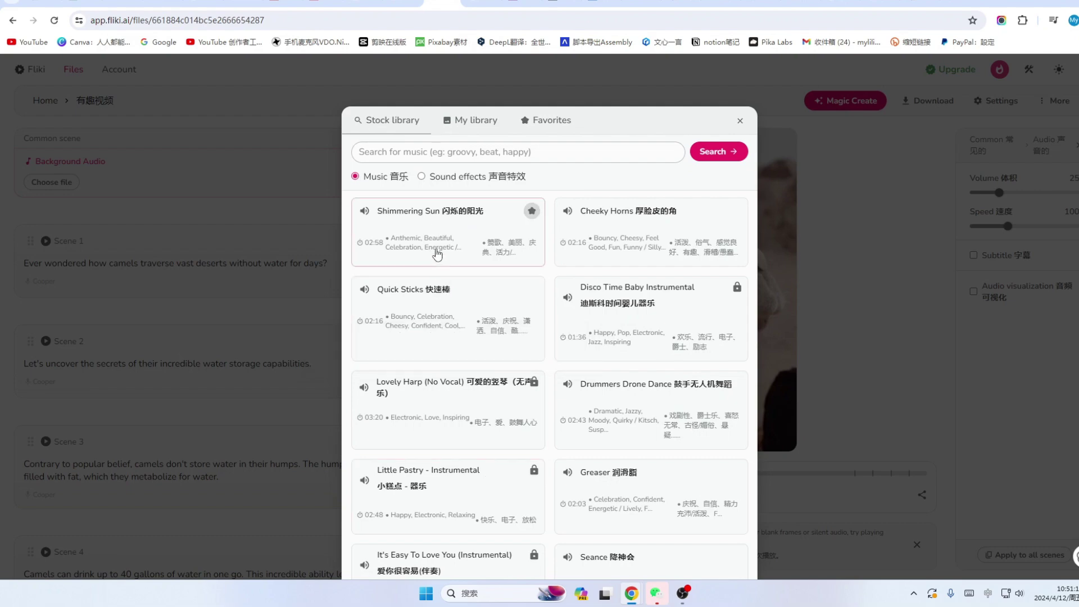
scroll(477, 315, "down", 9)
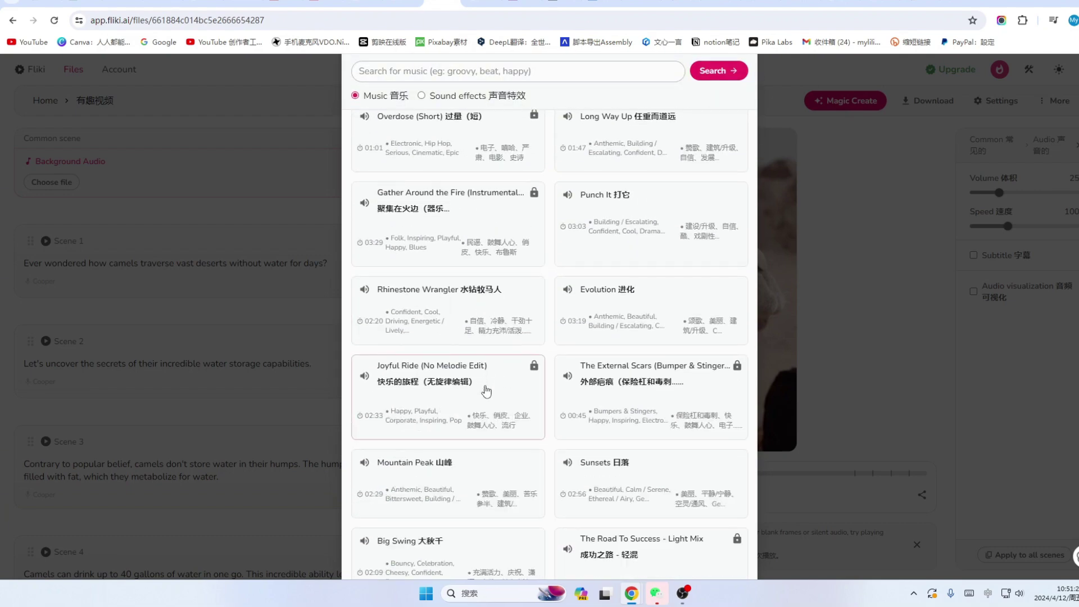
scroll(482, 388, "down", 5)
scroll(486, 393, "up", 8)
scroll(489, 395, "up", 6)
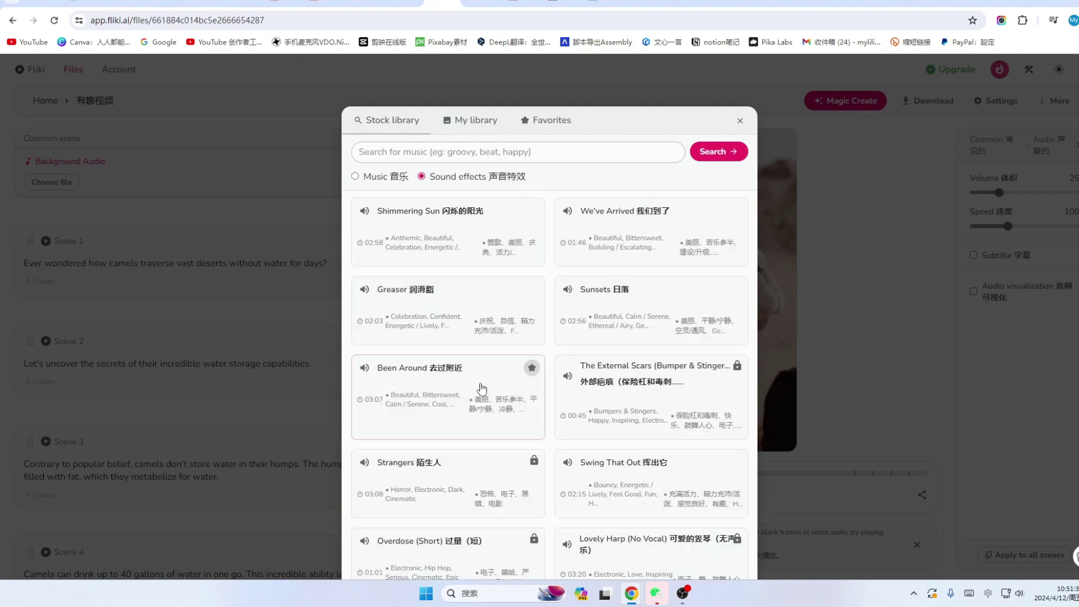
left_click(369, 176)
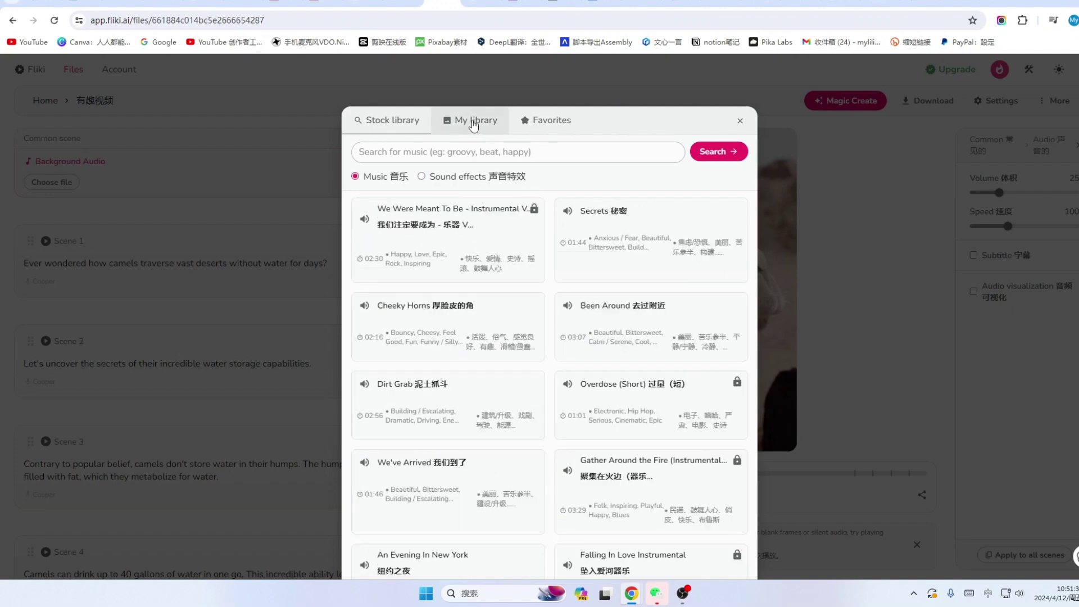
left_click(477, 122)
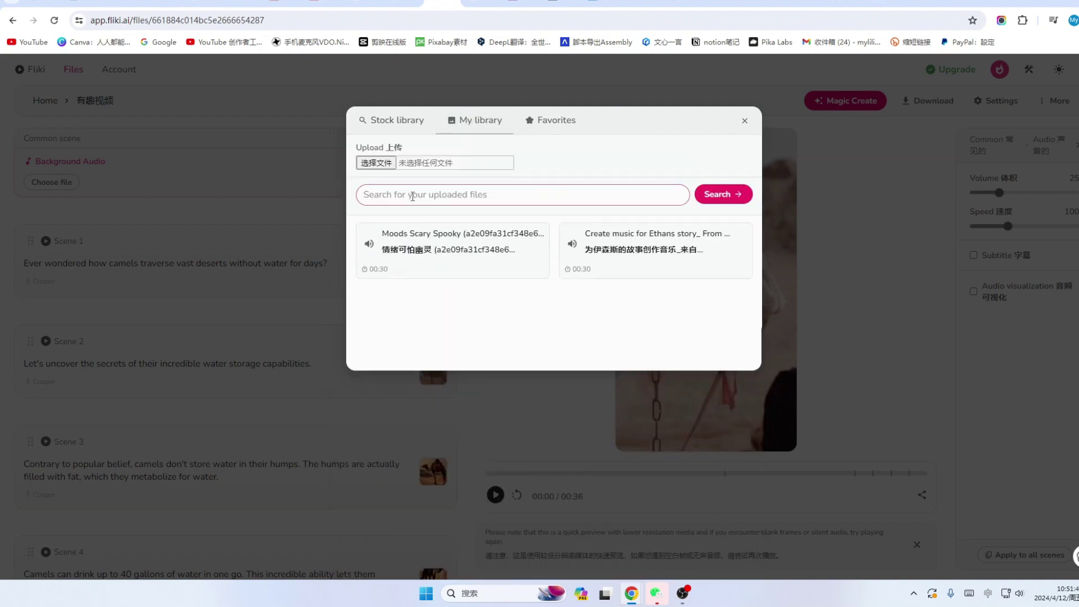
left_click(375, 163)
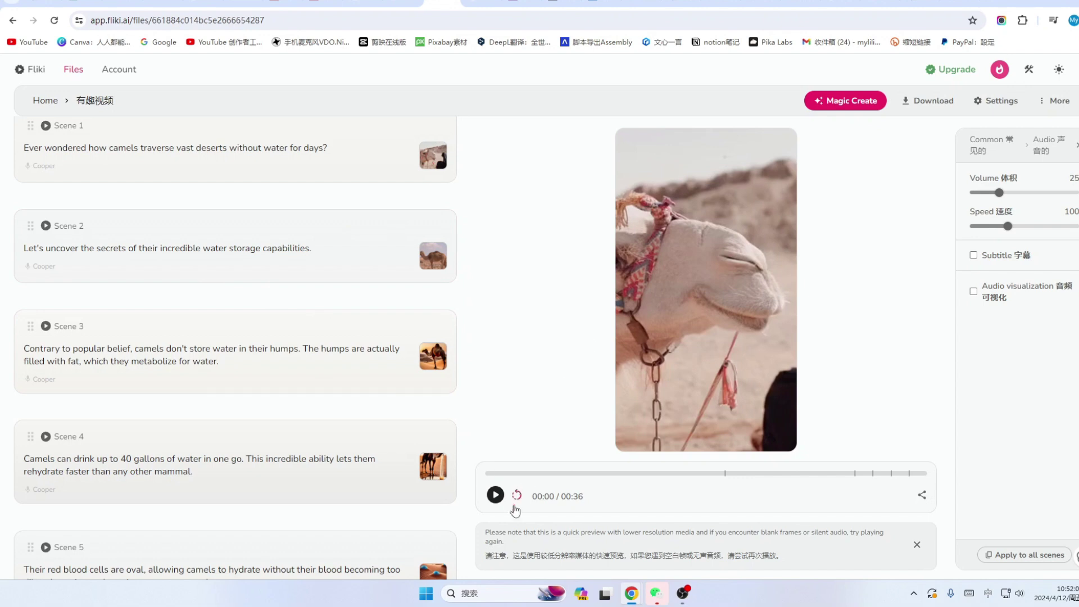
- Play the preview of the 有趣视频 file and review the scenes of the 有趣的动物 file
left_click(496, 495)
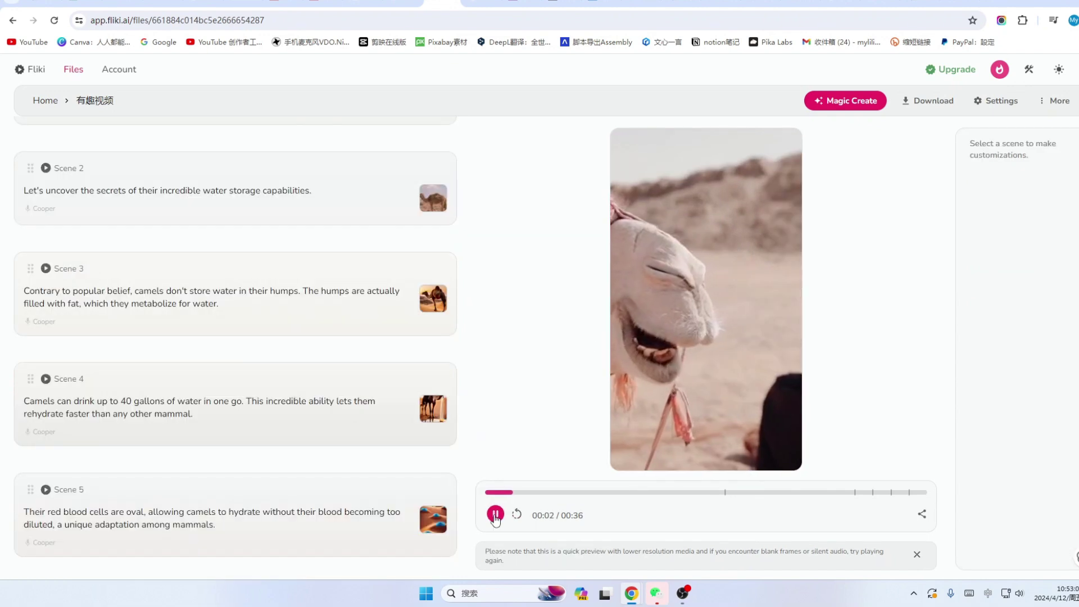
left_click(787, 363)
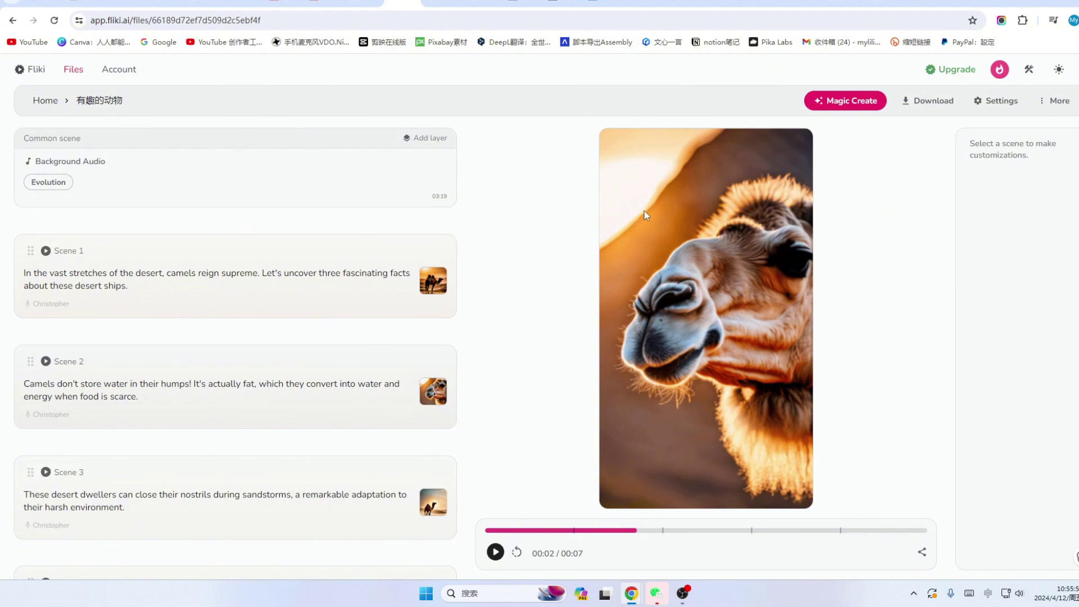
scroll(444, 292, "down", 2)
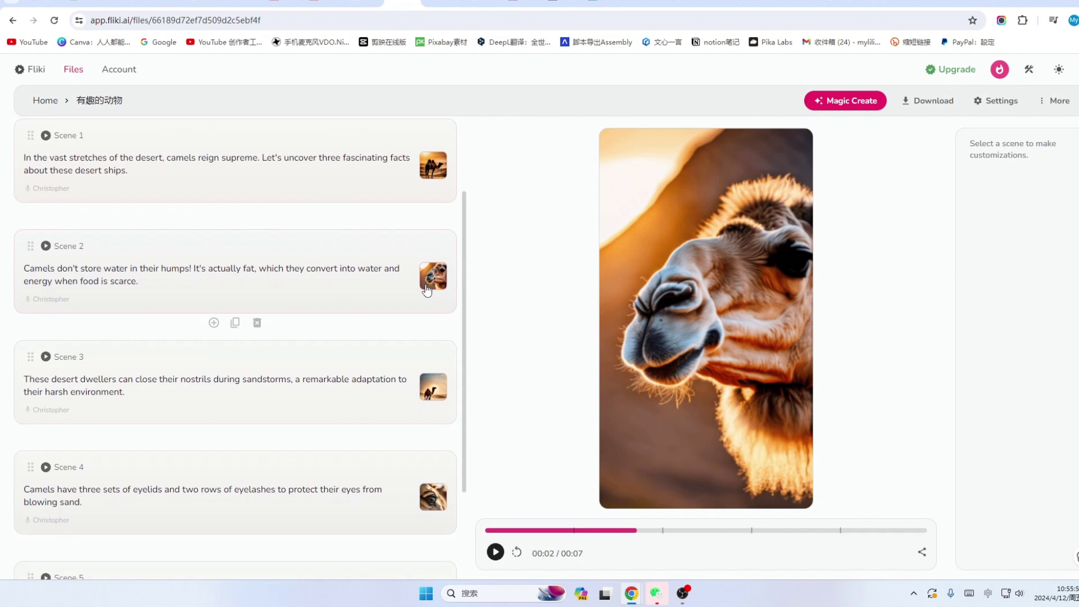
scroll(368, 272, "down", 1)
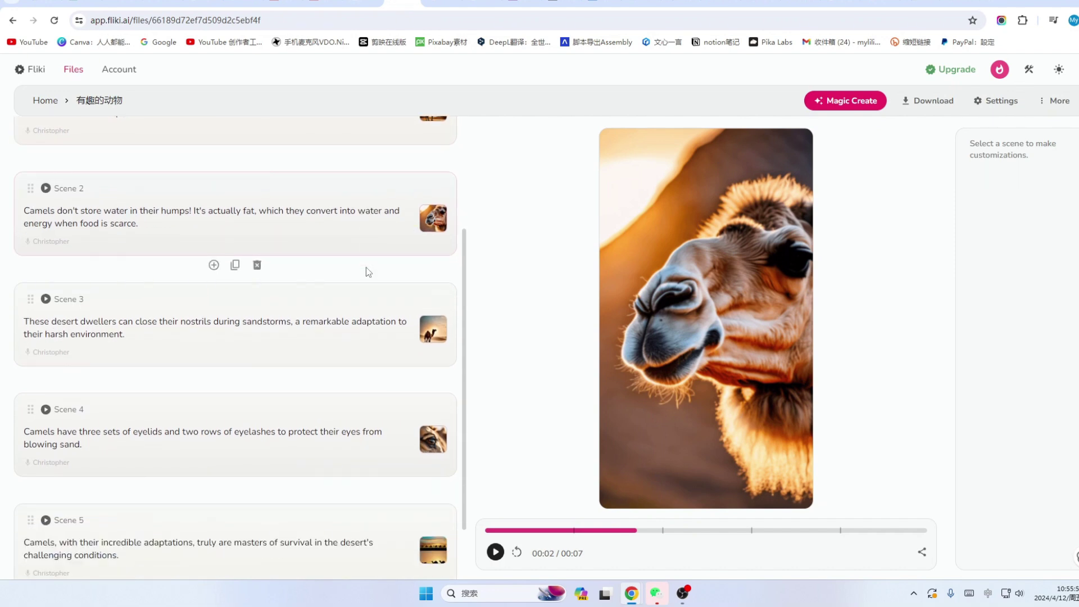
scroll(366, 268, "down", 1)
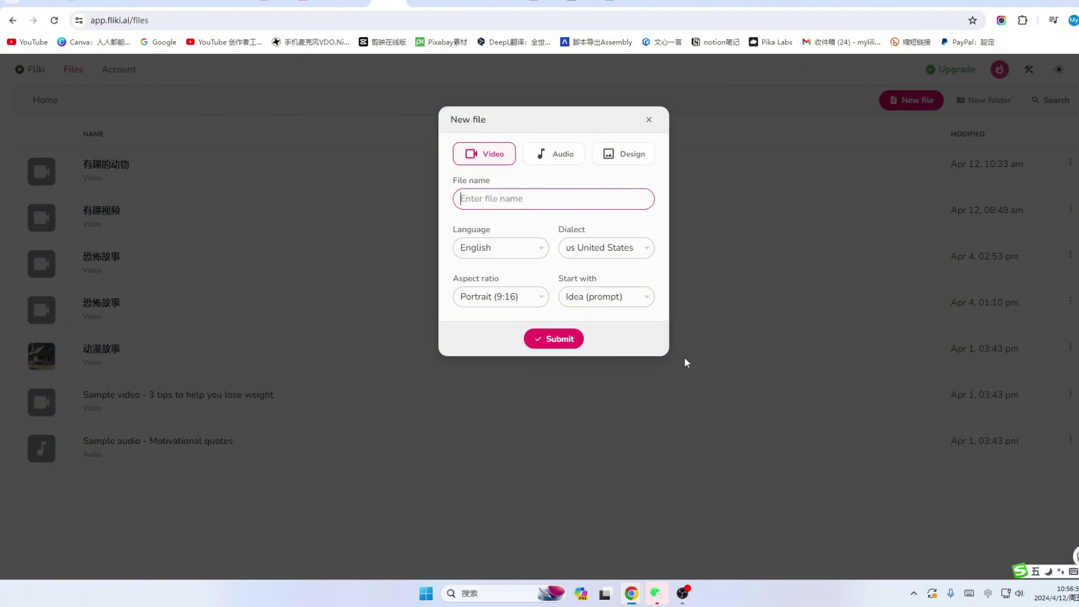
- Compare the Social Blade earnings and view statistics of the Nature Lens and Facts Corridor channels
key("ctrl+1")
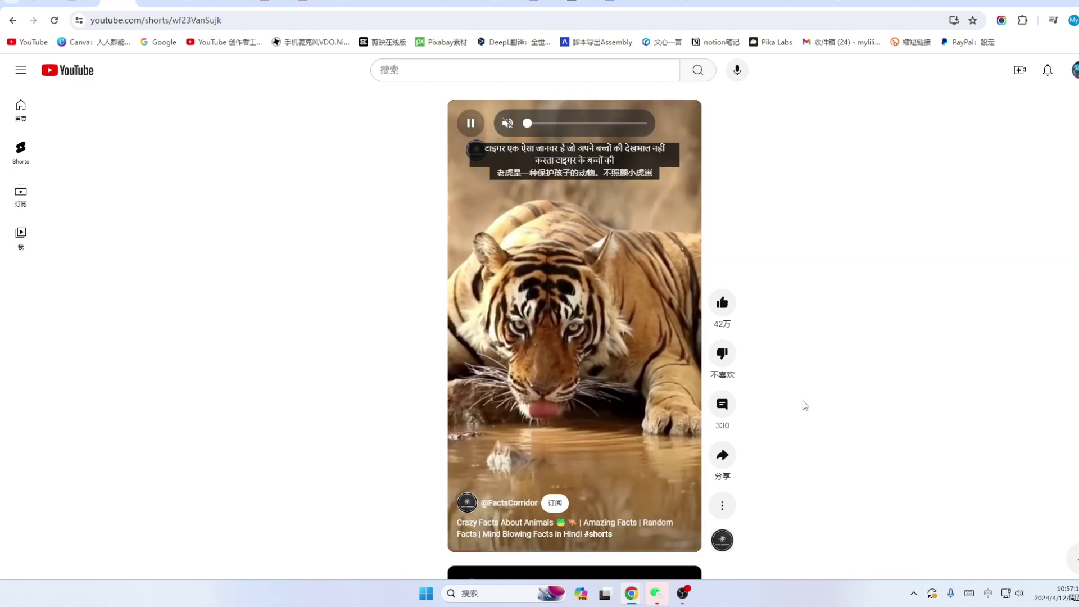
left_click(731, 6)
scroll(486, 291, "down", 1)
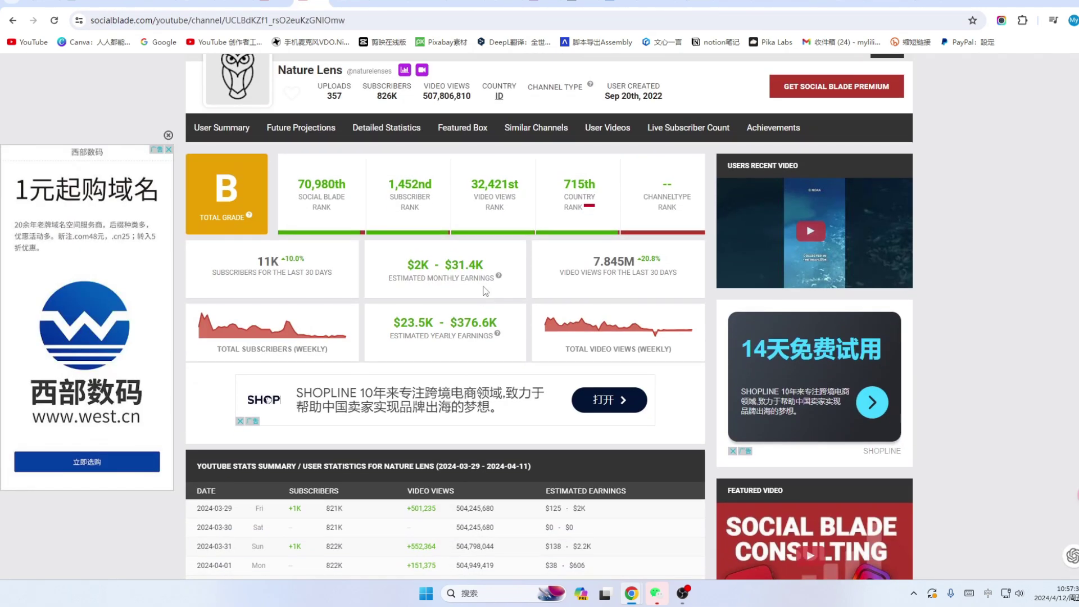
scroll(512, 298, "up", 2)
scroll(507, 313, "down", 3)
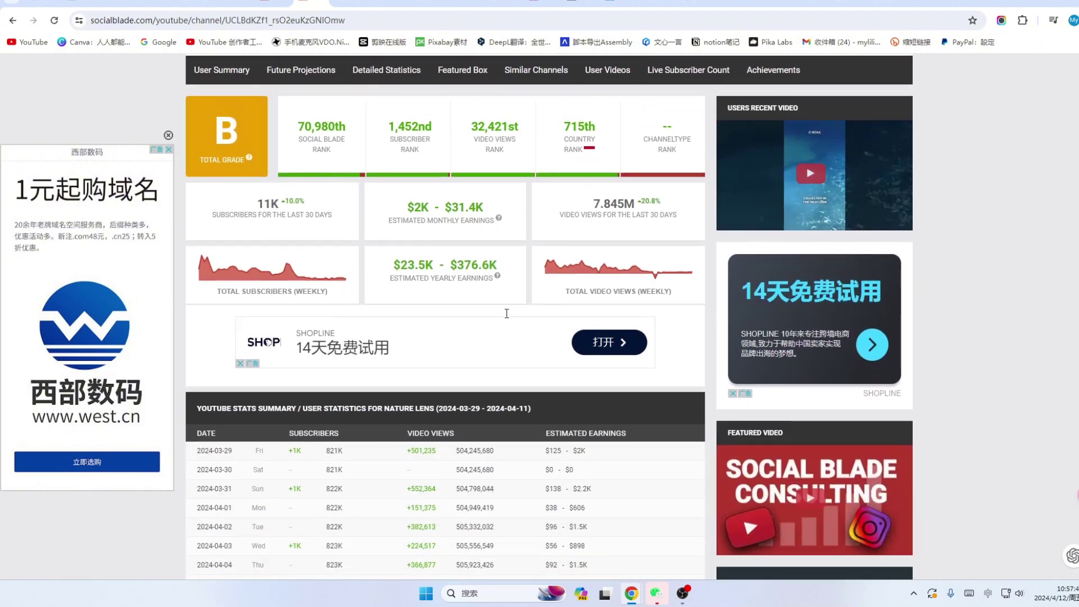
scroll(507, 313, "down", 1)
key("ctrl+shift+Tab")
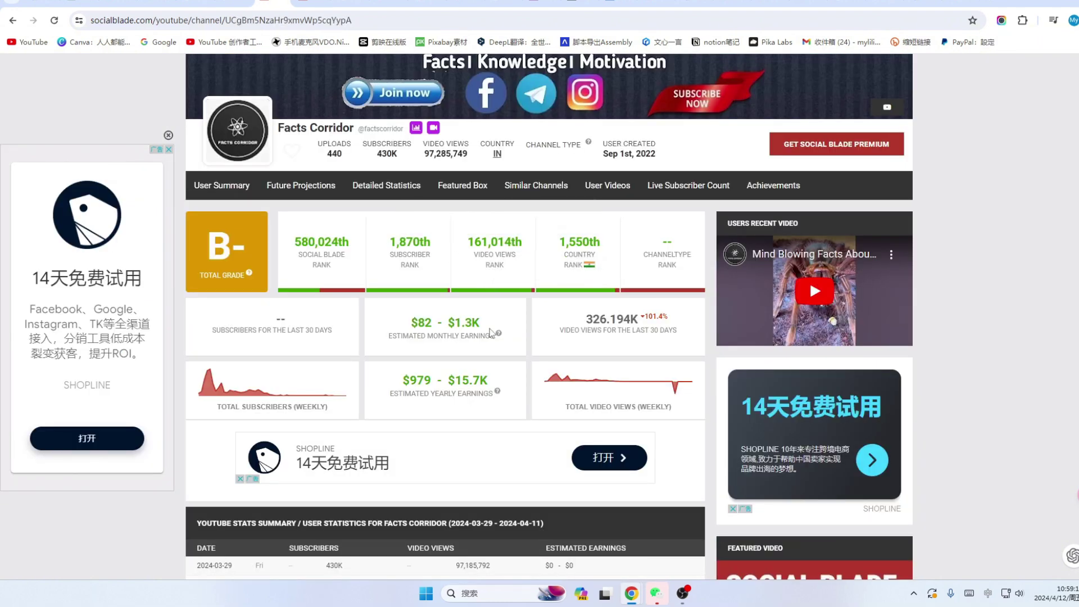
scroll(492, 333, "down", 2)
- Review the yearly Free, Standard and Premium plans and their features on the Fliki pricing page
key("ctrl+Tab")
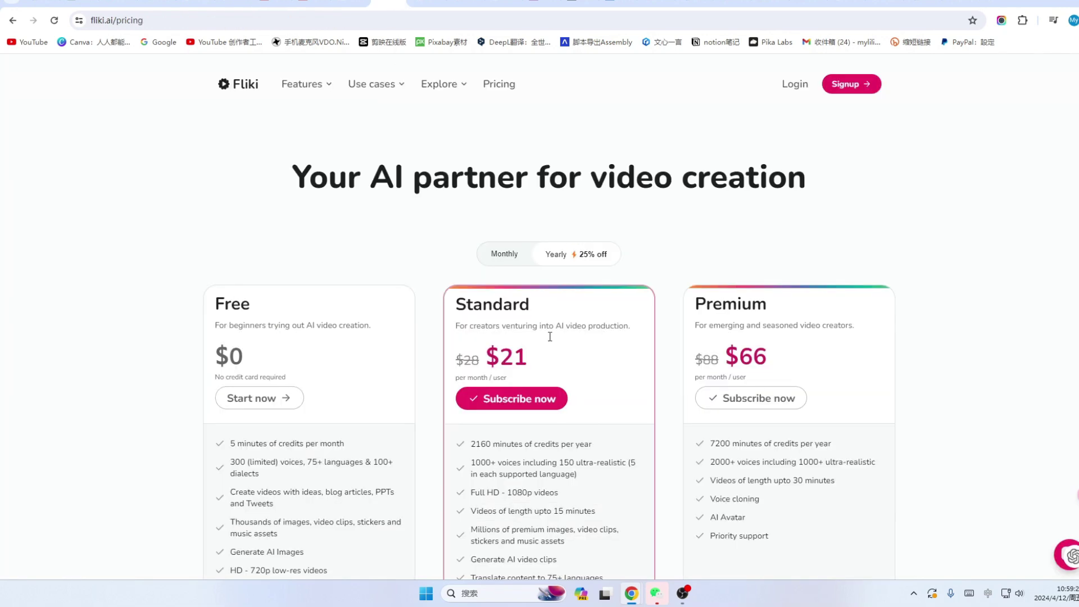
scroll(622, 355, "down", 2)
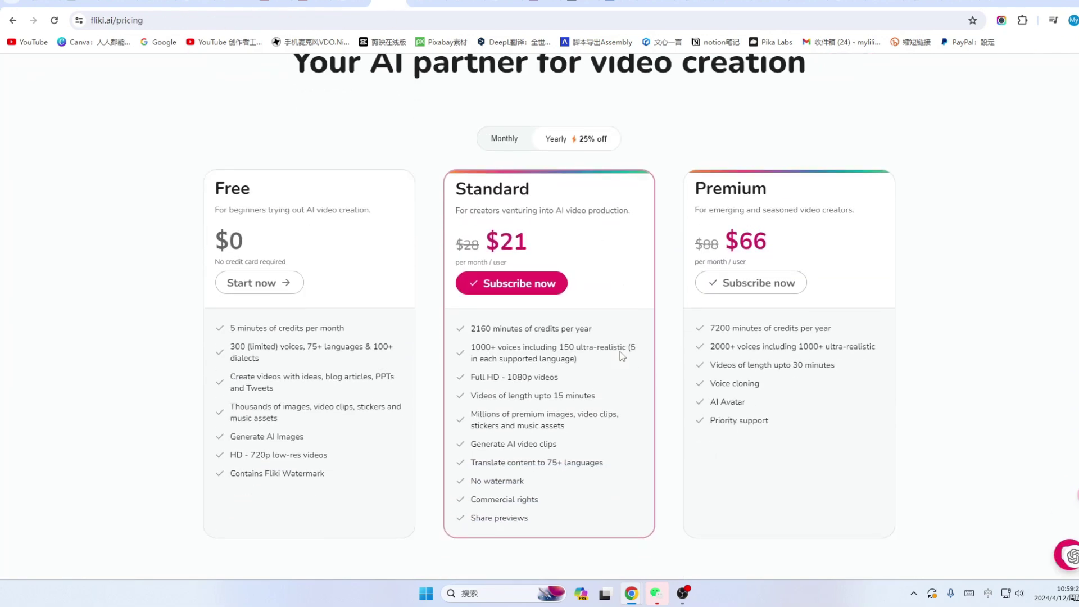
scroll(618, 349, "down", 1)
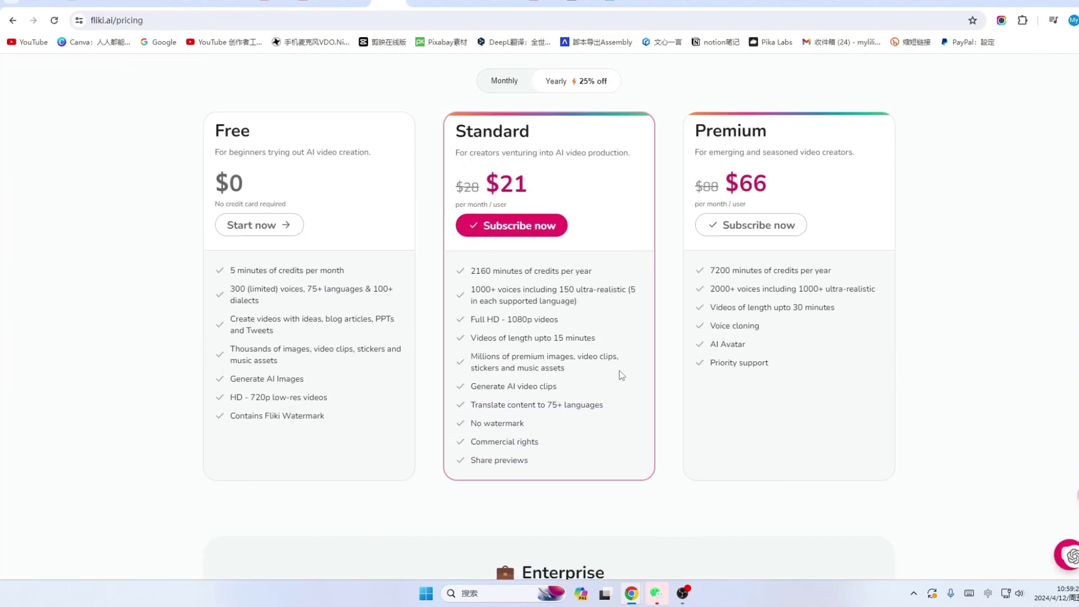
- Switch to YouTube and browse the Shorts of the naturelenses channel for animal facts topics and view numbers
key("ctrl+Tab")
scroll(943, 344, "down", 1)
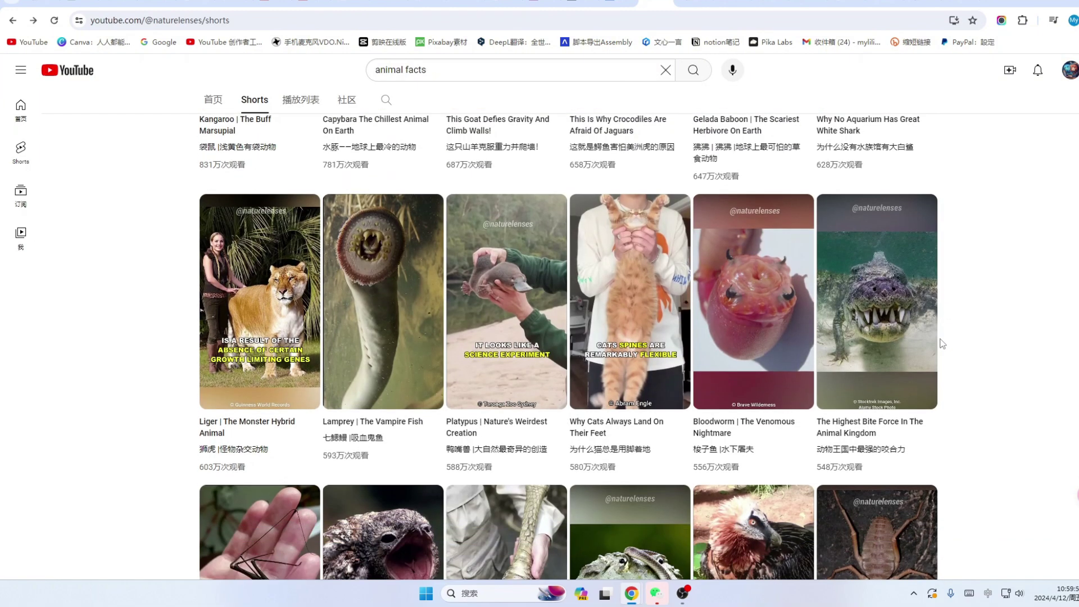
scroll(943, 343, "down", 1)
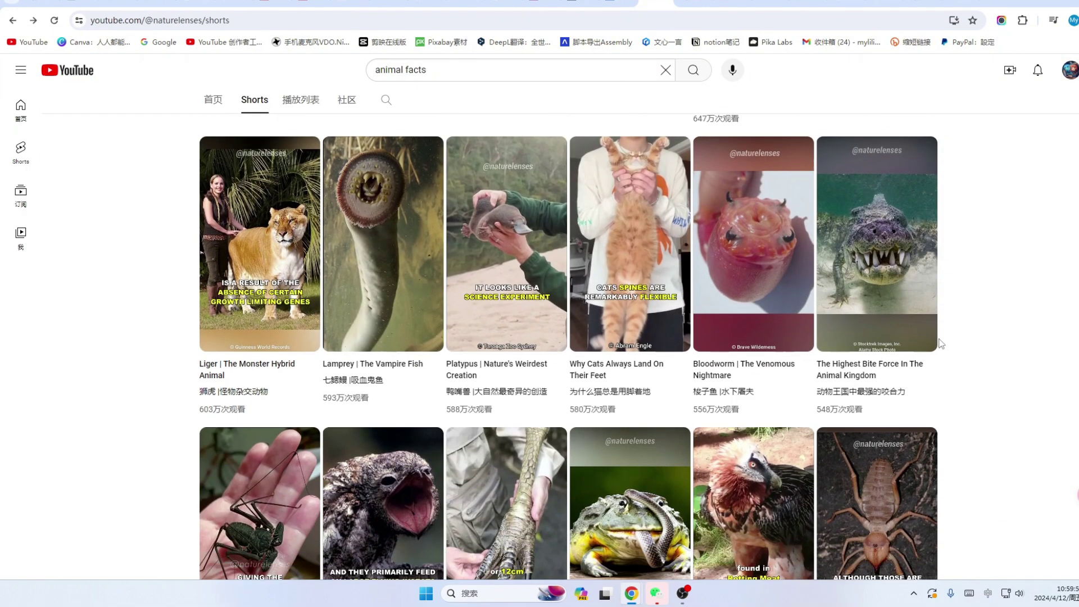
scroll(941, 343, "down", 2)
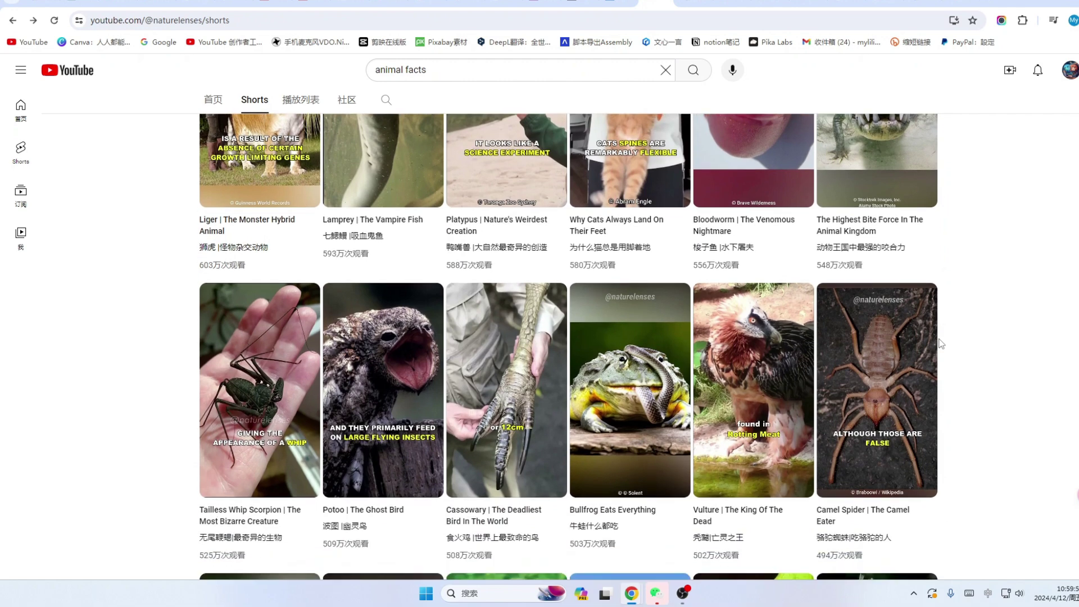
scroll(941, 343, "down", 2)
scroll(941, 343, "down", 2)
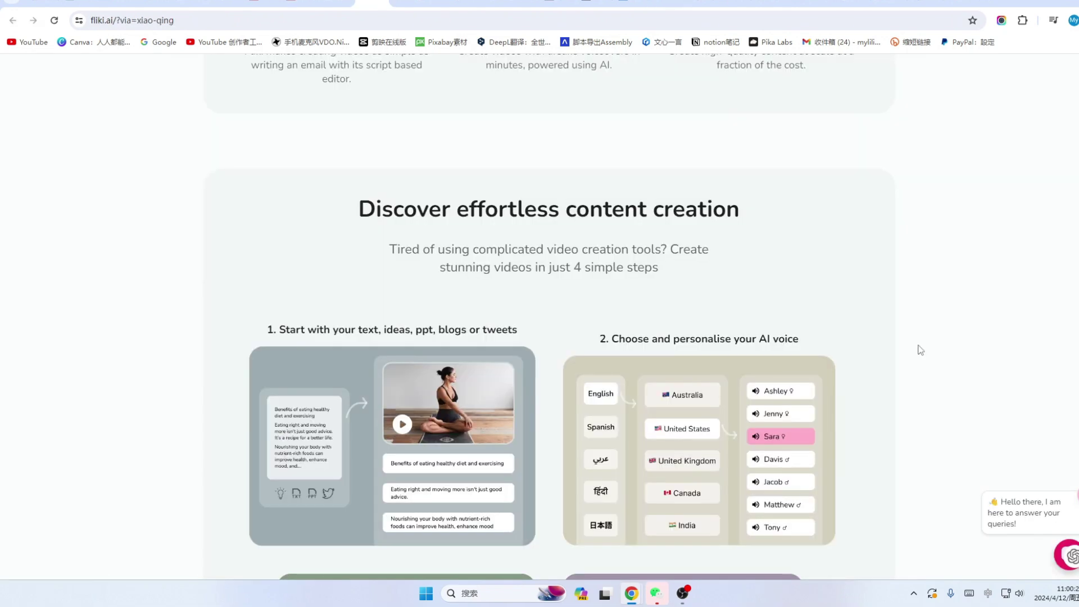
- Examine the Fliki home page sections on the content creation steps, the Magic Create video types and the stock media and voices
scroll(921, 350, "down", 3)
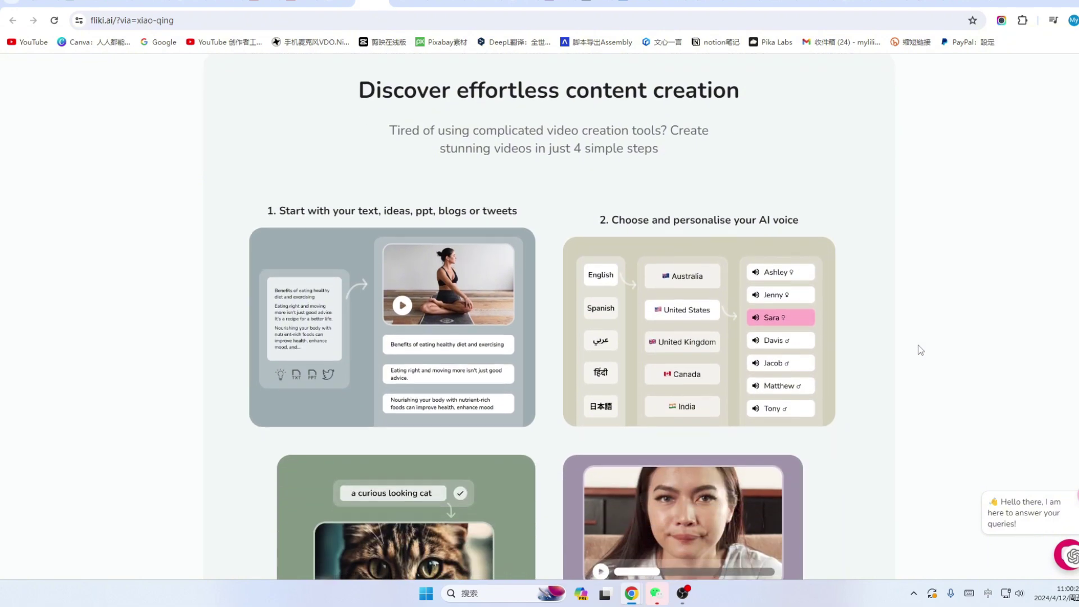
scroll(920, 350, "down", 1)
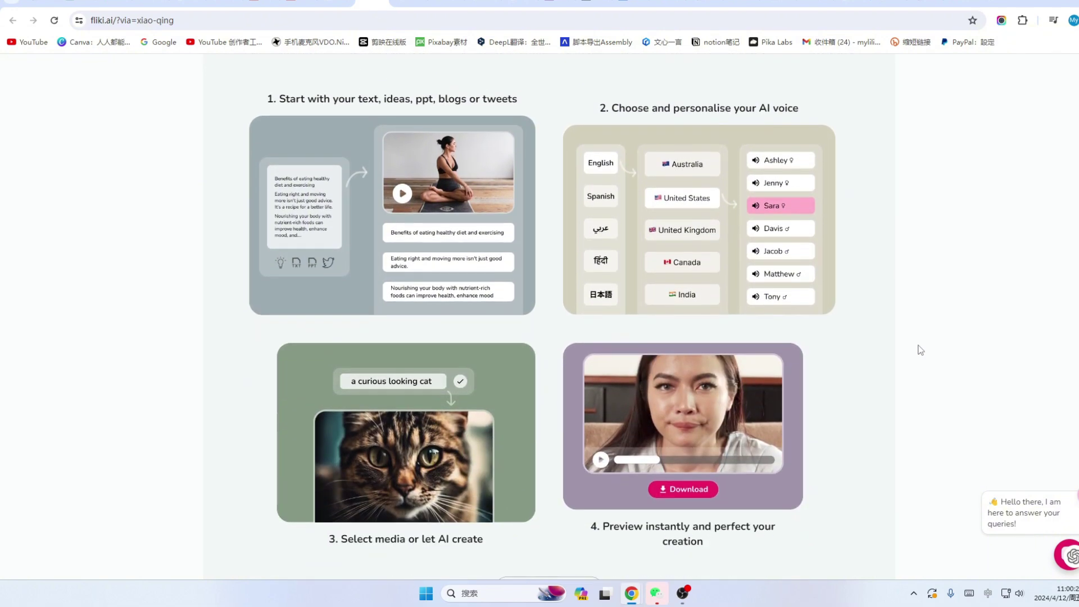
scroll(920, 349, "down", 2)
scroll(920, 350, "down", 2)
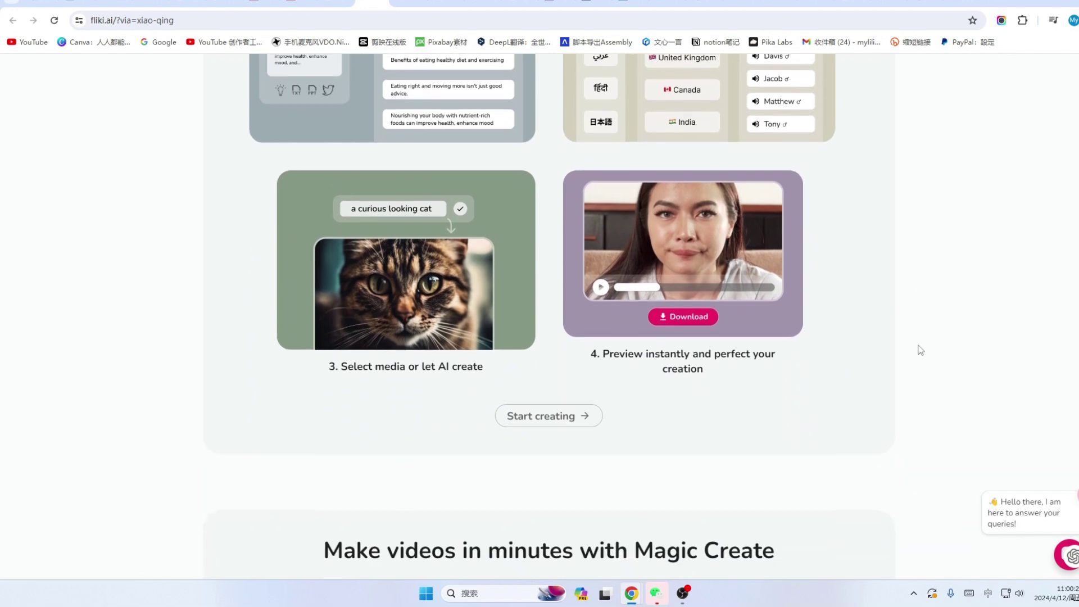
scroll(900, 345, "down", 2)
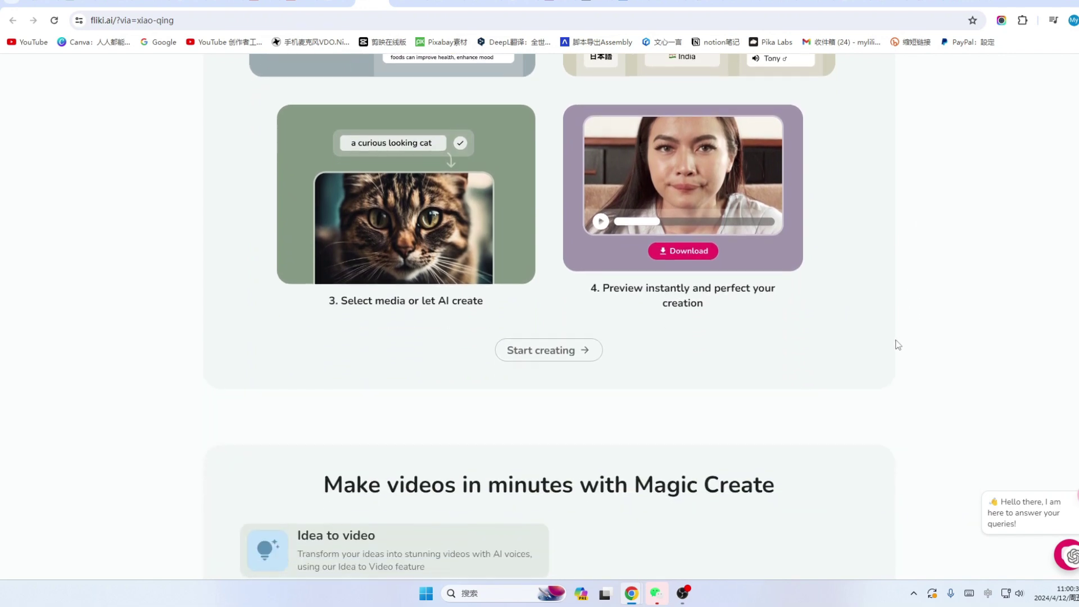
scroll(898, 345, "down", 4)
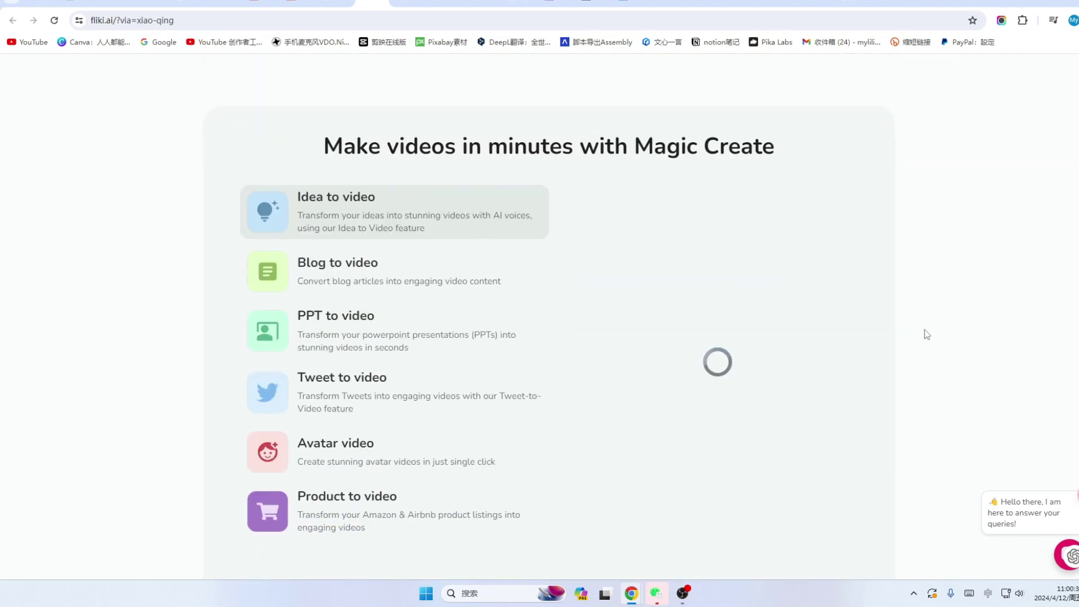
scroll(927, 334, "down", 2)
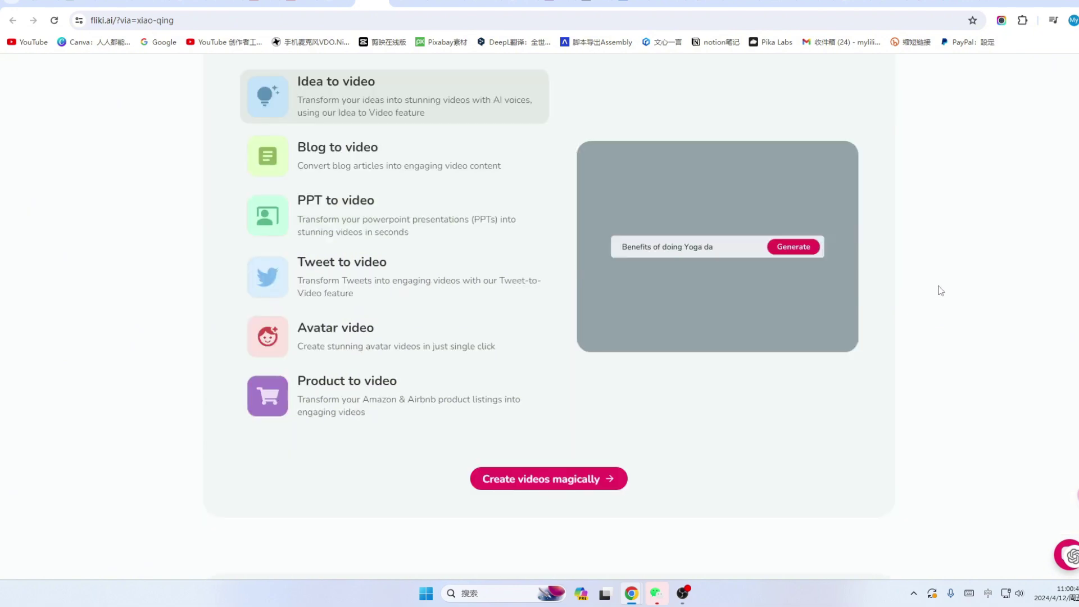
scroll(939, 302, "down", 1)
scroll(940, 318, "down", 1)
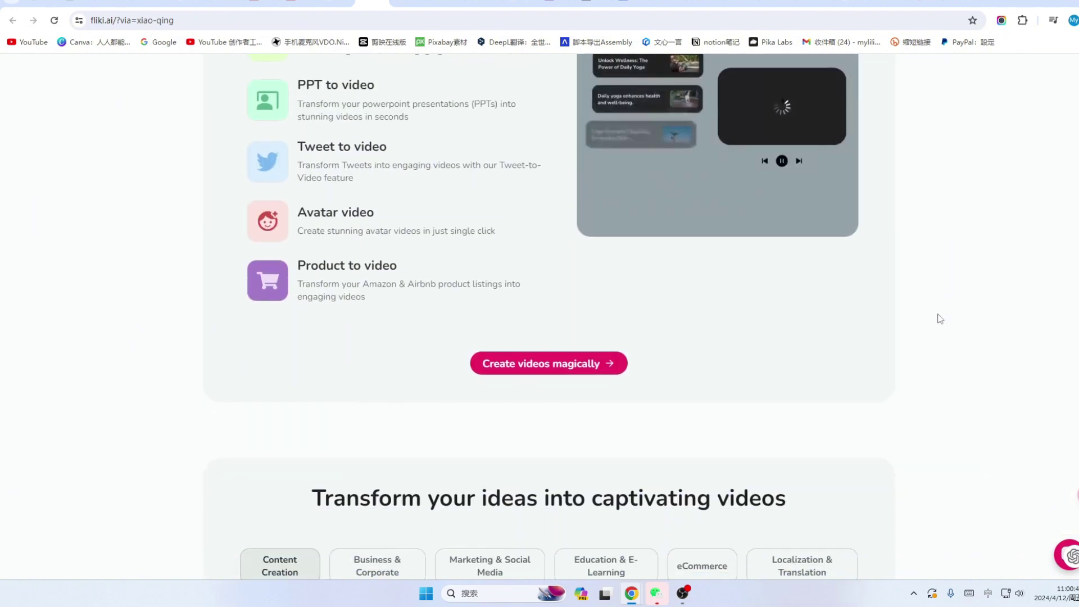
scroll(940, 325, "up", 2)
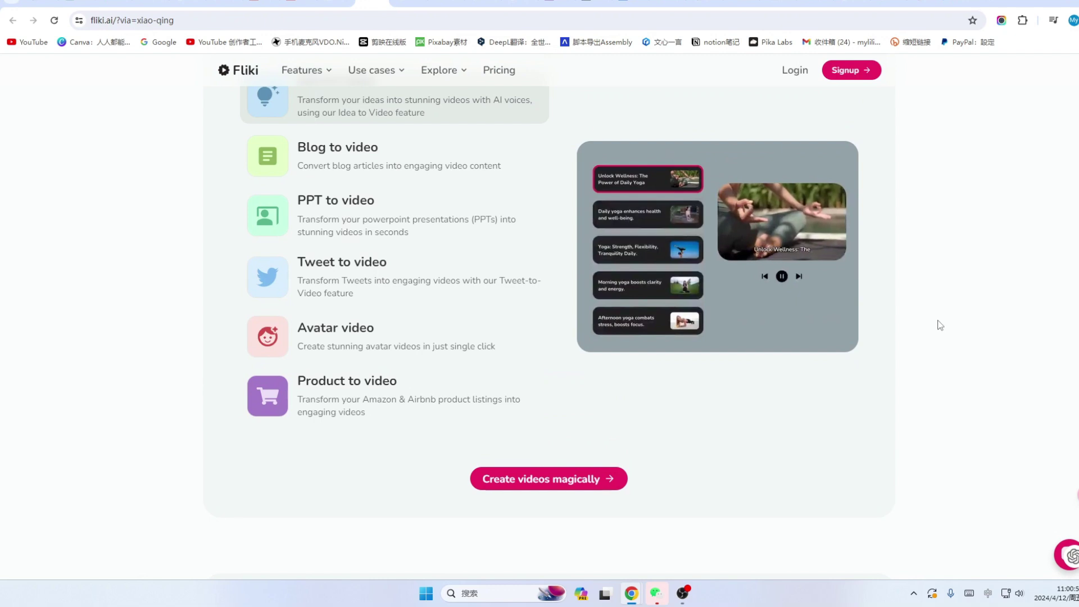
scroll(940, 325, "up", 2)
scroll(940, 325, "down", 10)
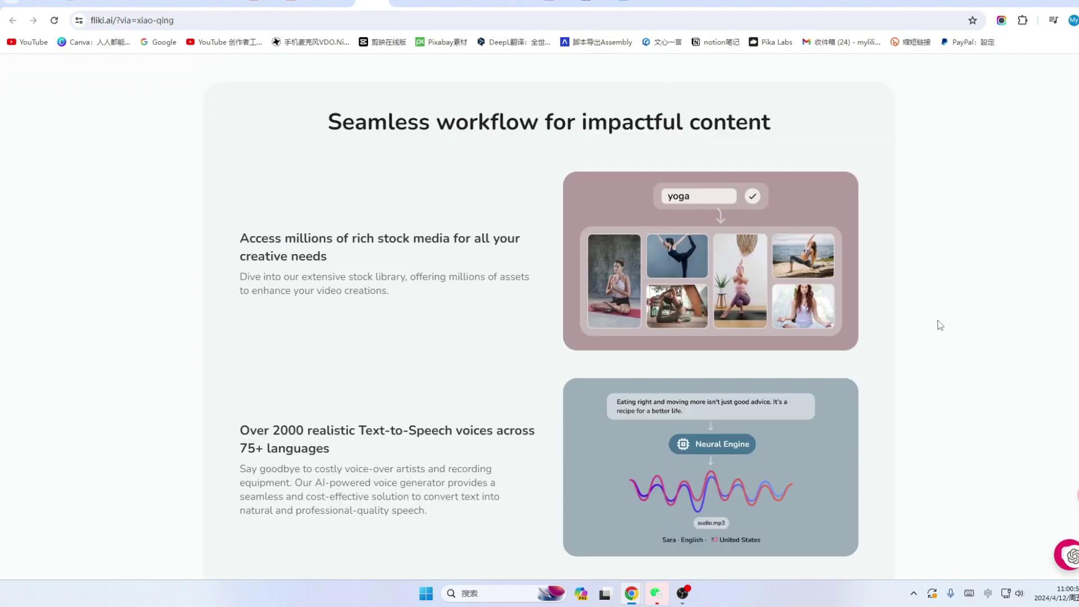
- Return to the Fliki pricing page and compare the prices and credits of the three plans
left_click(409, 5)
scroll(644, 345, "up", 2)
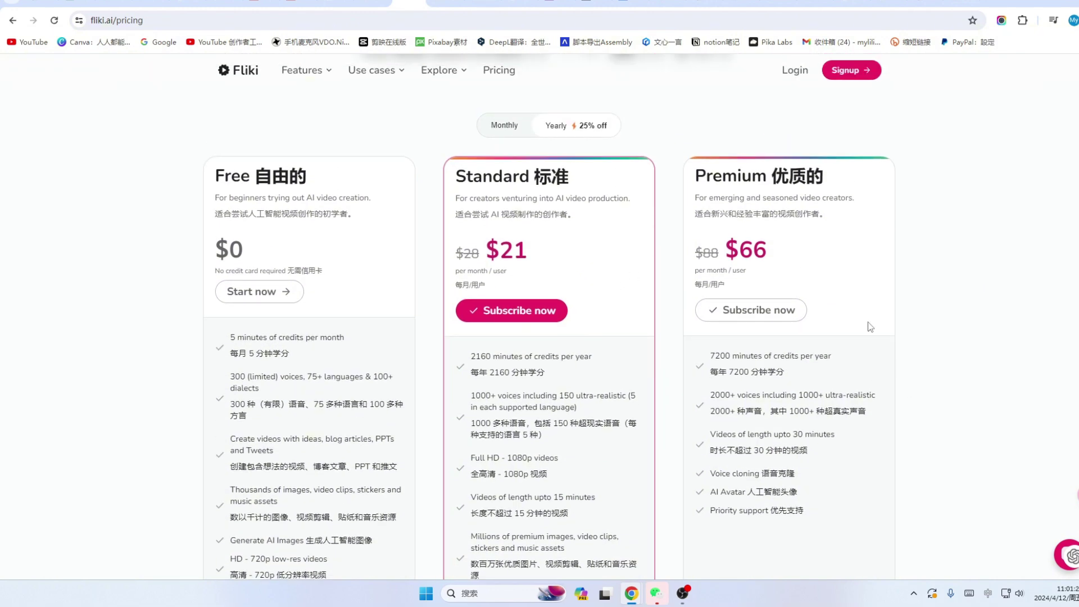
scroll(871, 327, "down", 3)
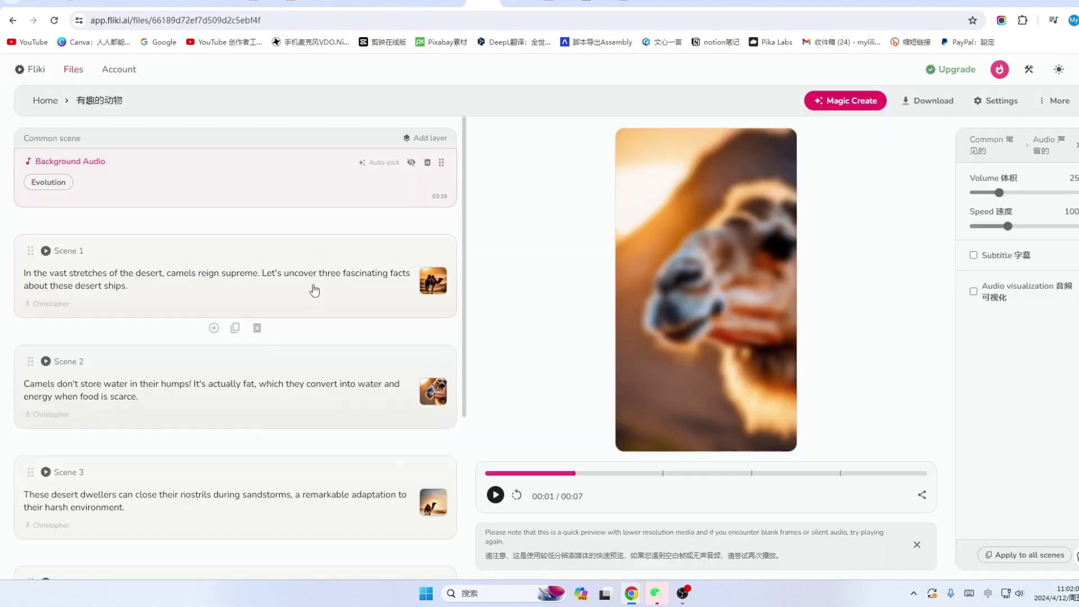
- Generate an AI image for scene 1 in the Cinematic style with the instruction "camel"
scroll(319, 327, "up", 3)
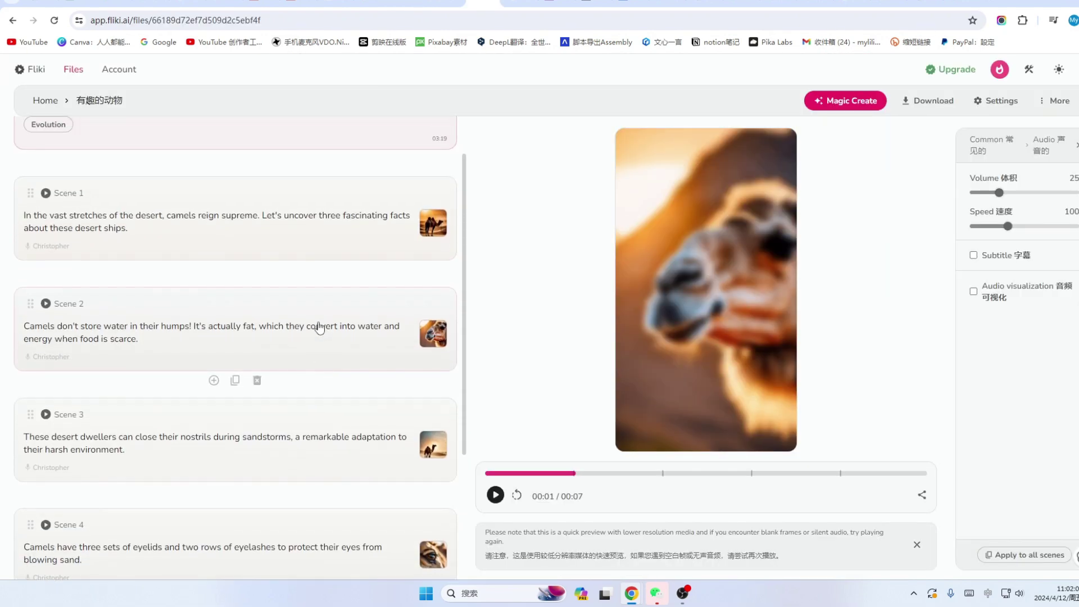
left_click(432, 283)
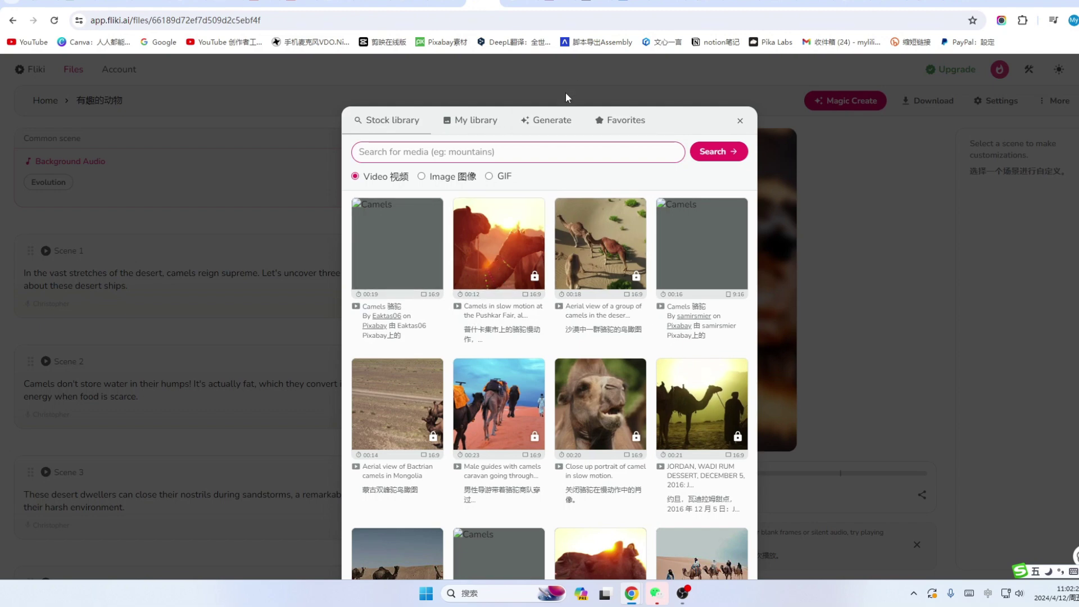
left_click(548, 120)
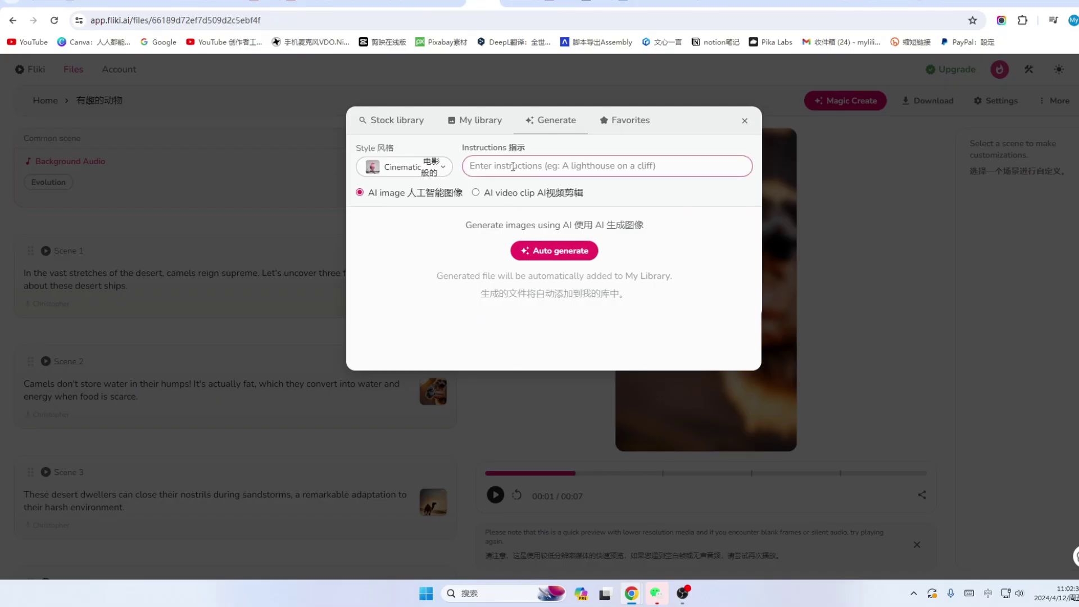
left_click(513, 167)
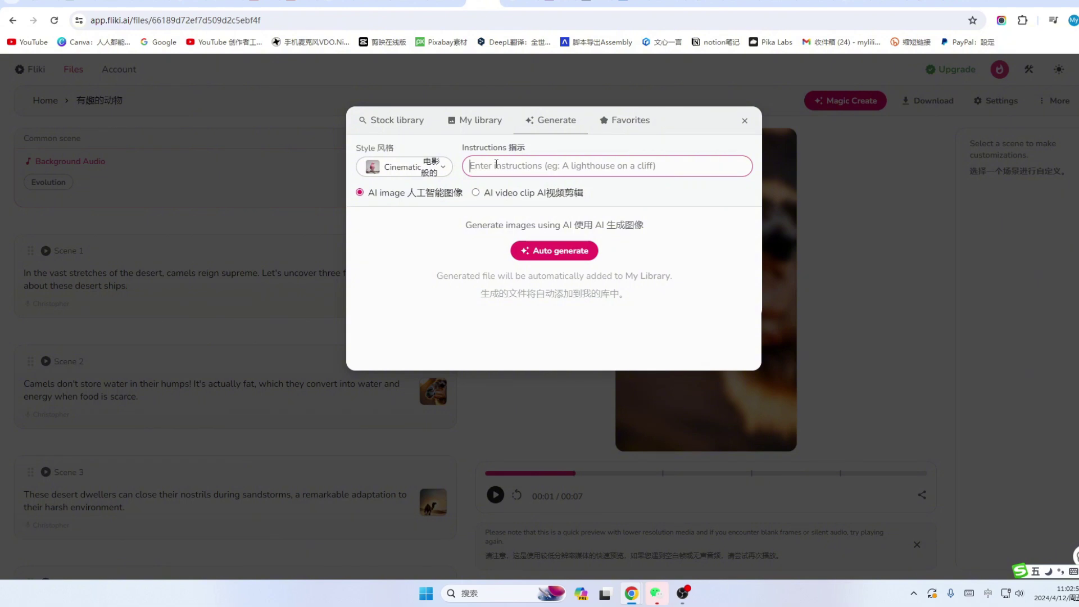
type("camel")
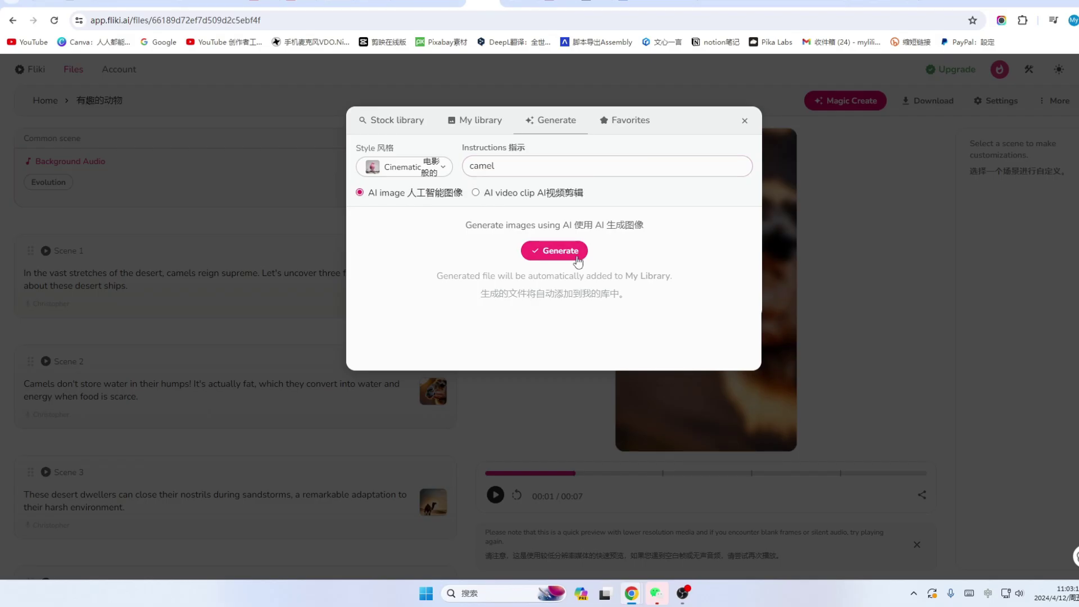
left_click(577, 259)
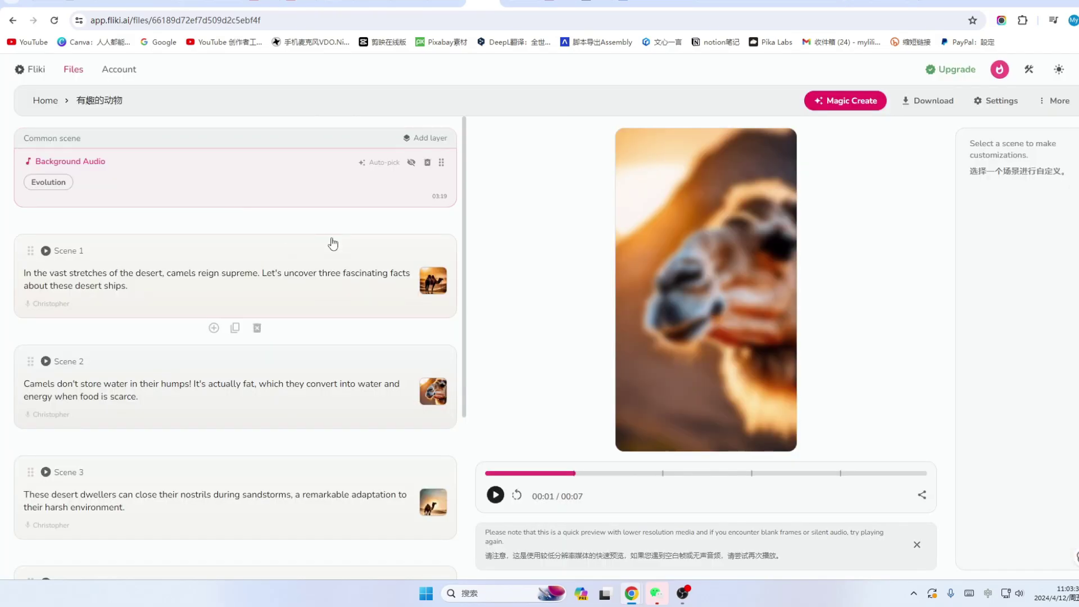
- Review the narration text and images of the five camel scenes in the 有趣的动物 file
scroll(330, 244, "down", 1)
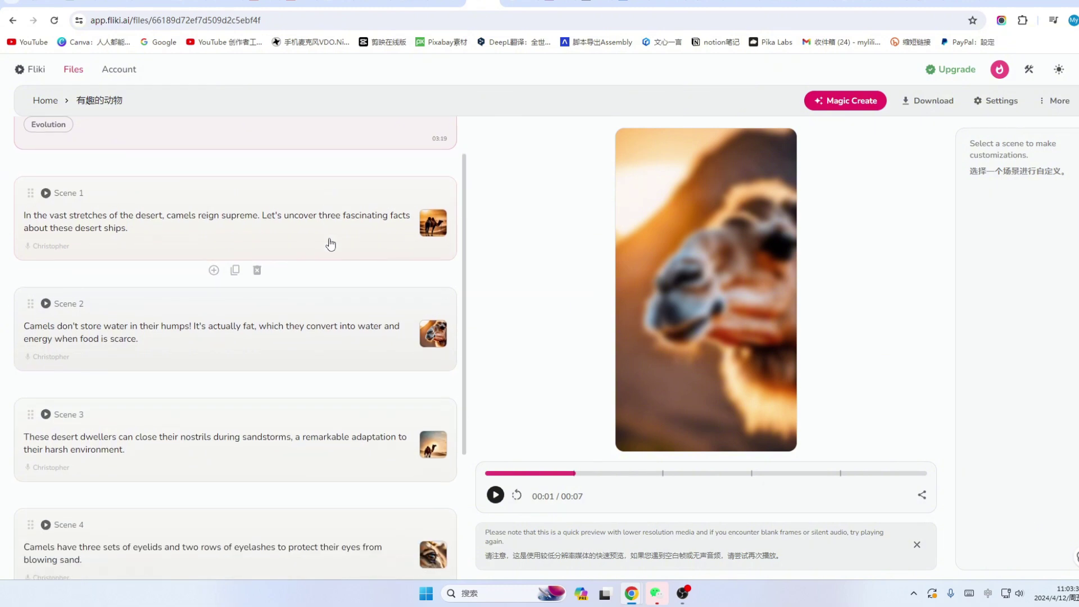
scroll(331, 245, "down", 2)
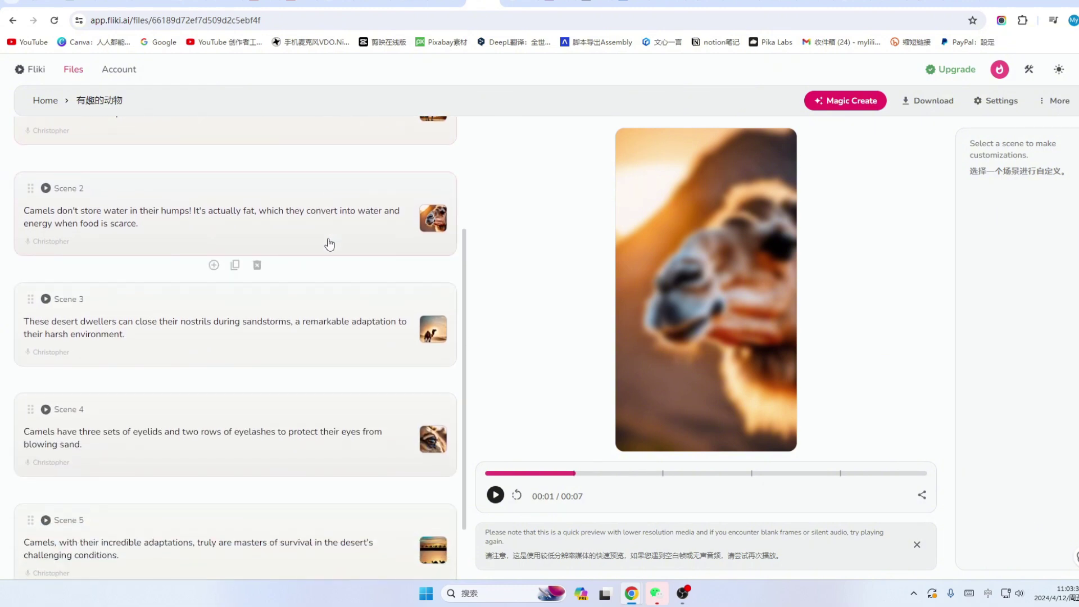
scroll(330, 244, "down", 1)
scroll(330, 243, "down", 1)
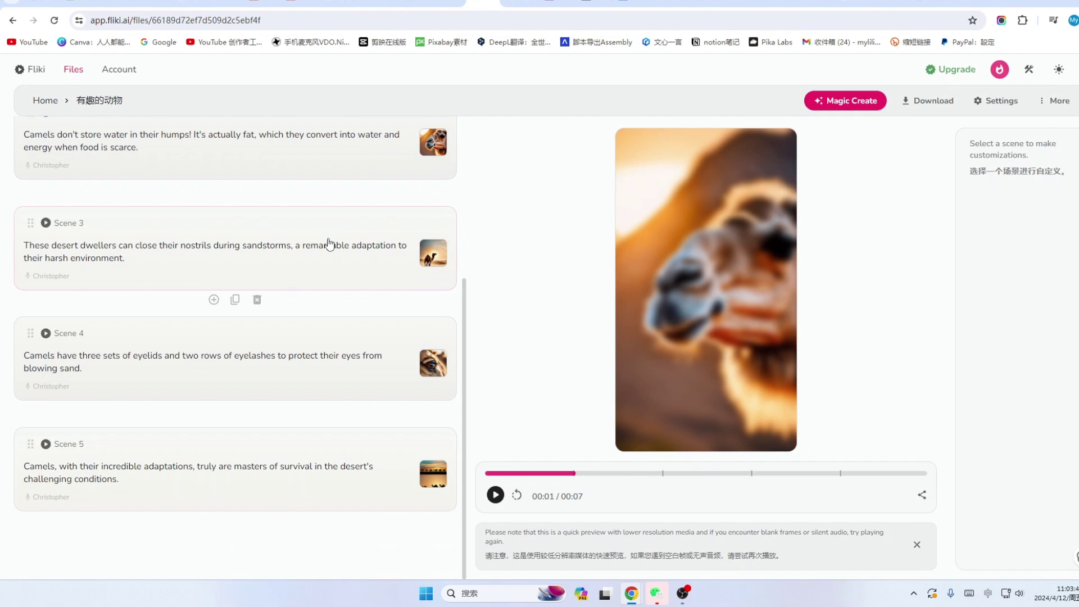
scroll(329, 244, "up", 2)
scroll(387, 298, "up", 3)
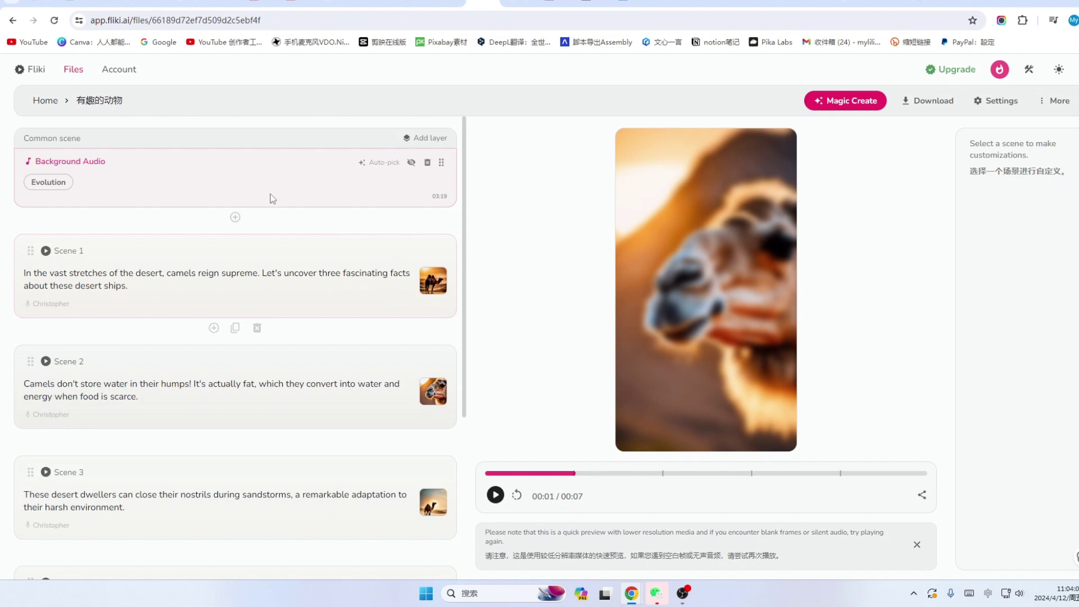
- Look through the animal video titles in ChatGPT and the Google results for "3 facts about various animals" for topic ideas
left_click(79, 2)
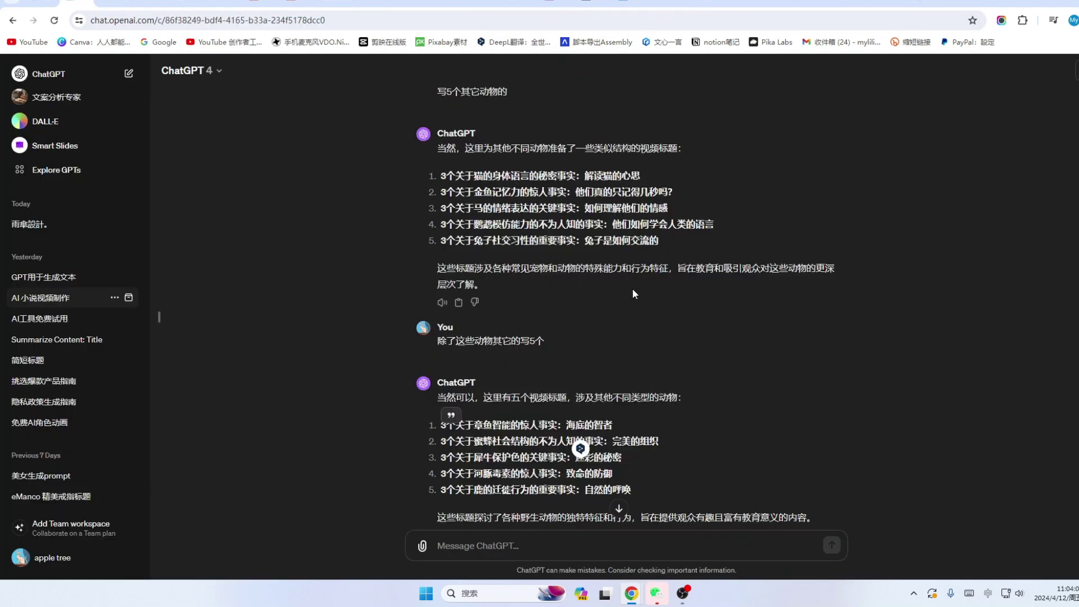
scroll(632, 289, "up", 2)
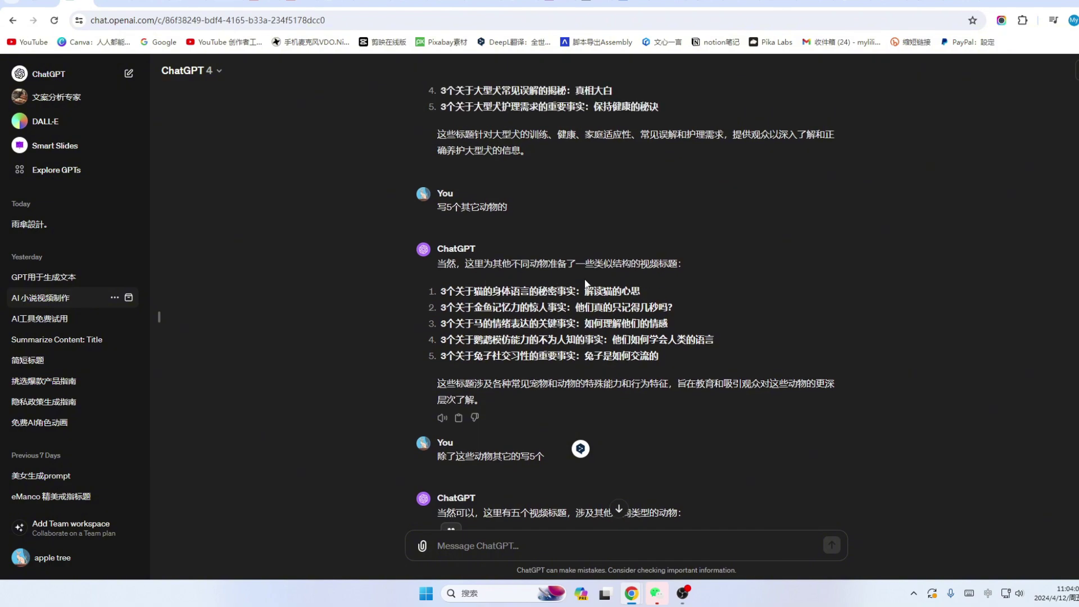
key("ctrl+Tab")
scroll(504, 277, "up", 15)
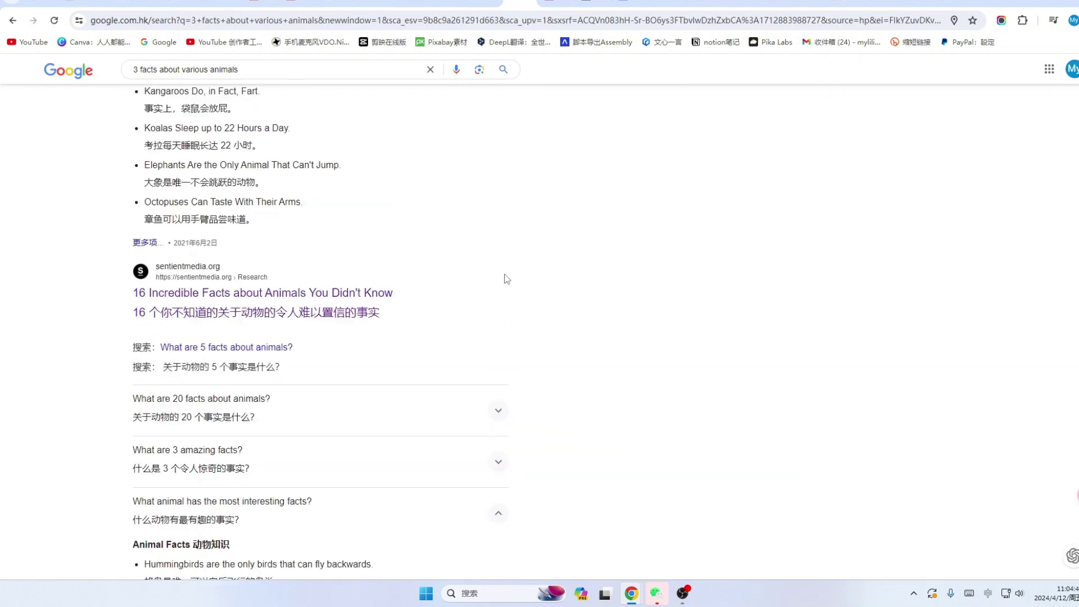
scroll(507, 279, "up", 10)
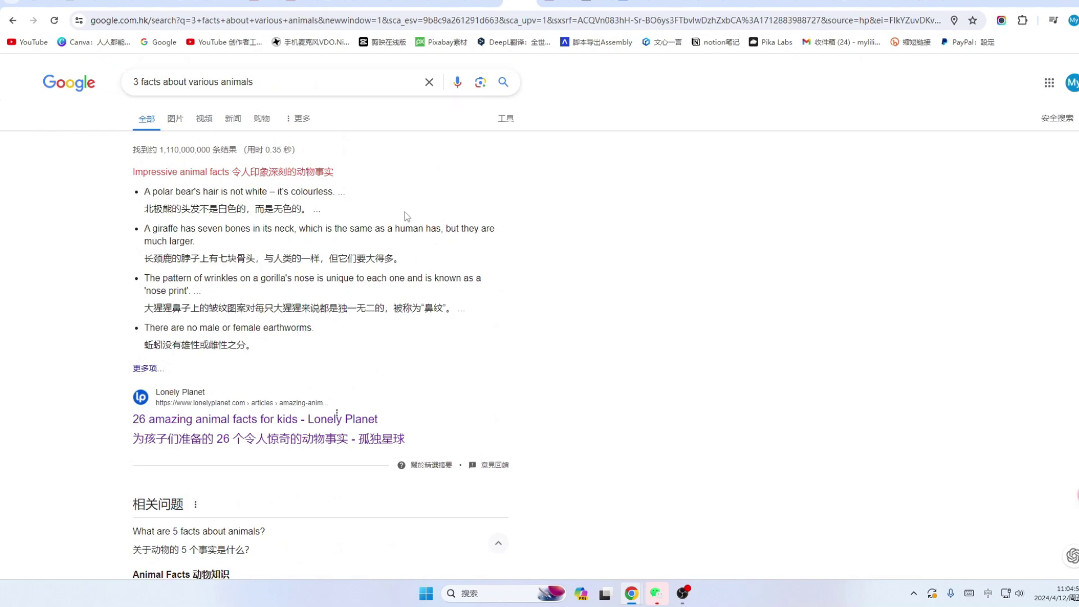
scroll(460, 269, "down", 5)
scroll(460, 268, "down", 8)
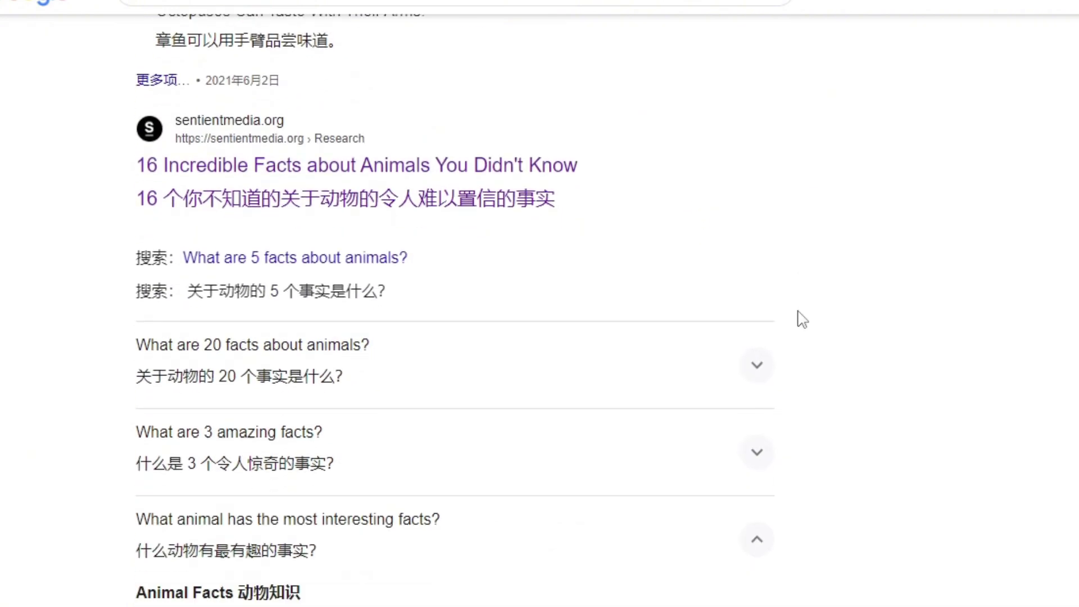
scroll(801, 318, "down", 3)
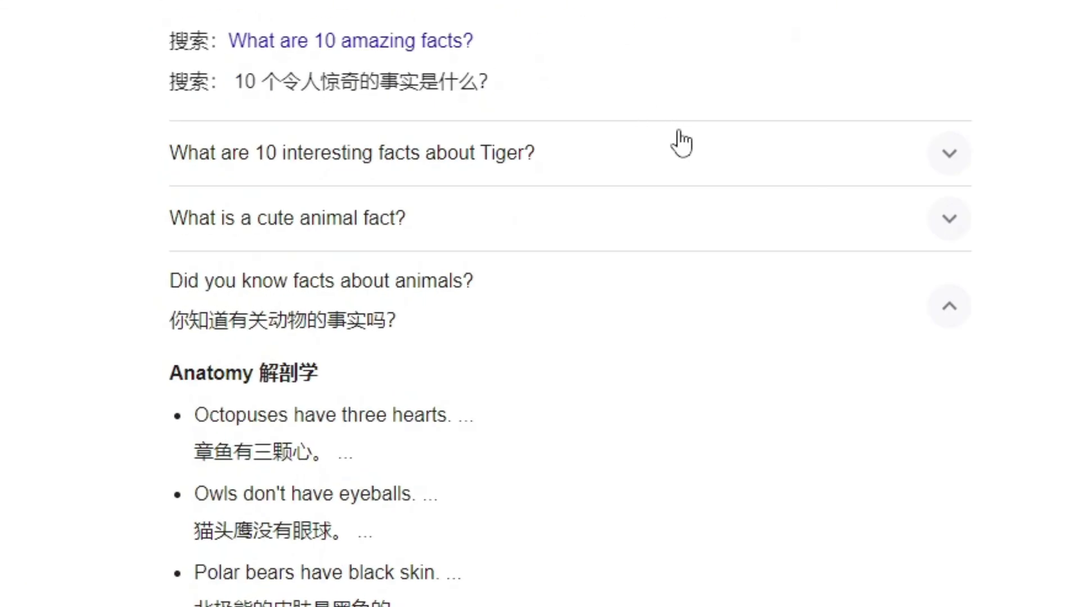
scroll(681, 143, "down", 5)
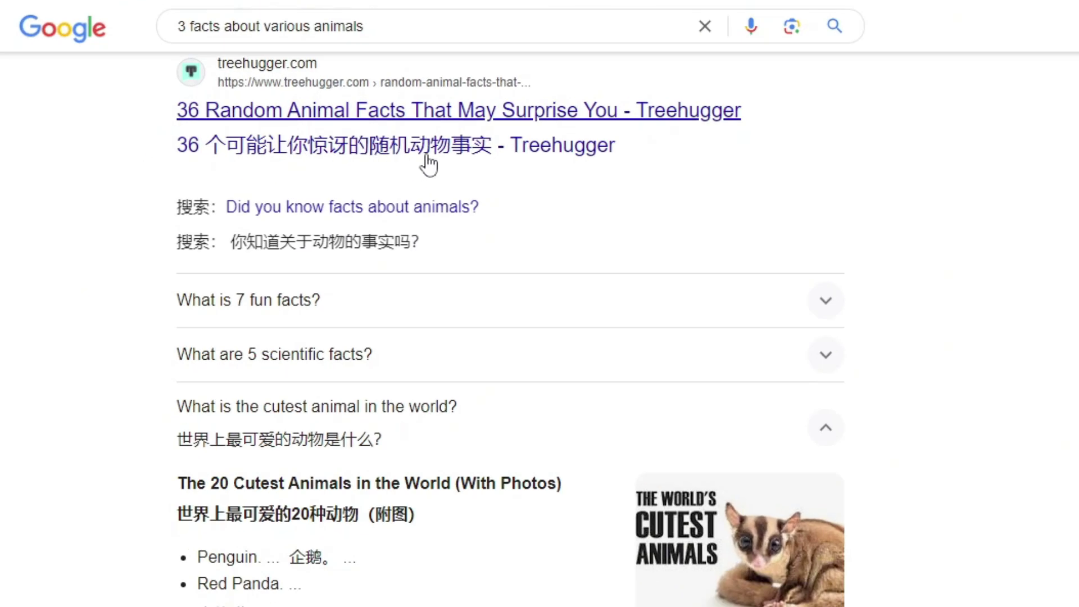
scroll(575, 236, "down", 10)
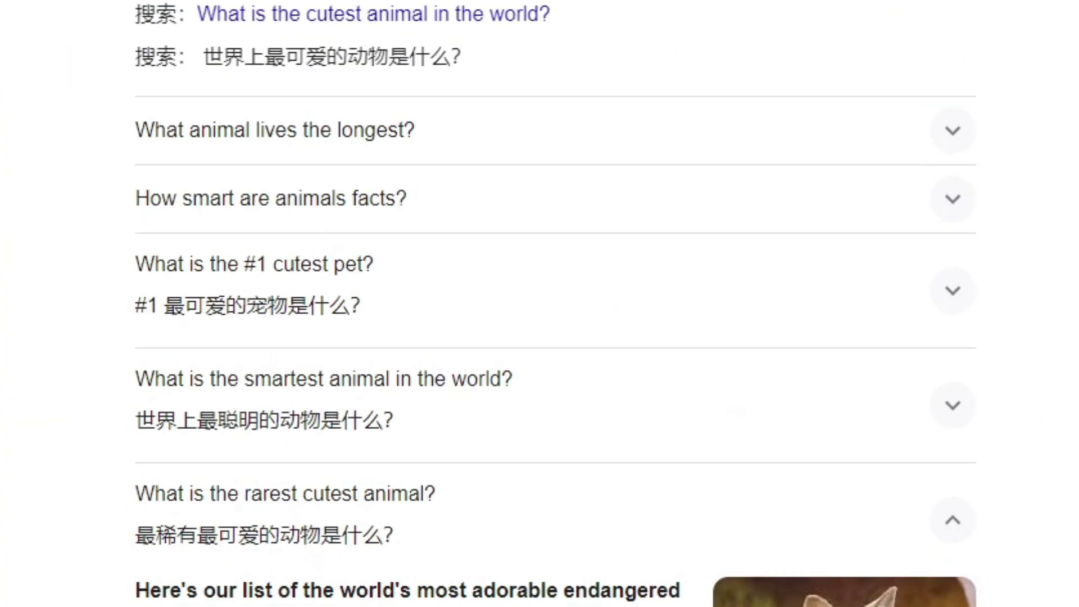
scroll(621, 173, "down", 5)
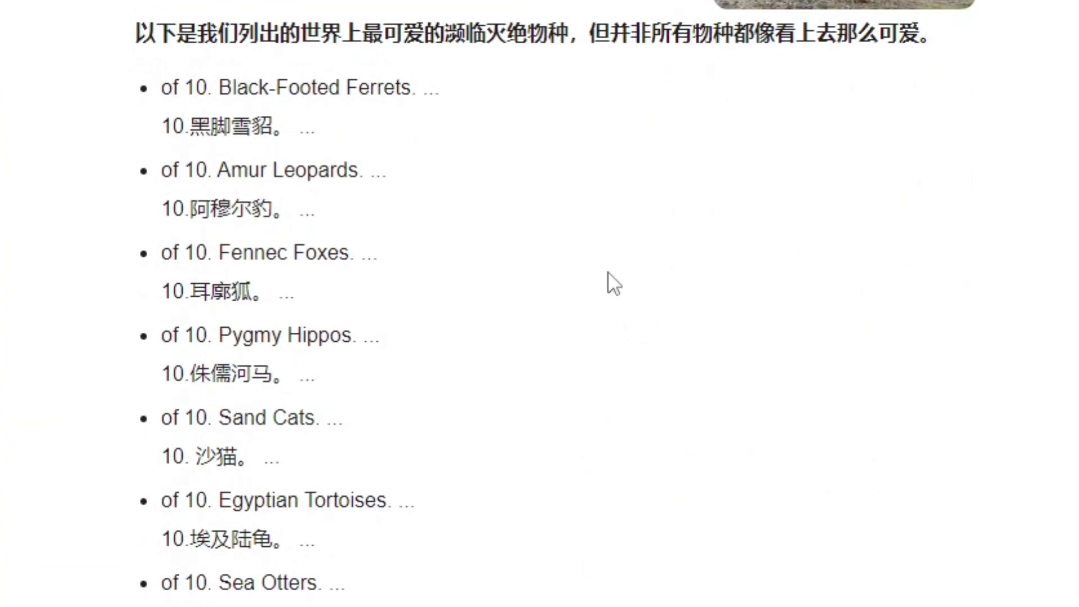
scroll(616, 274, "down", 10)
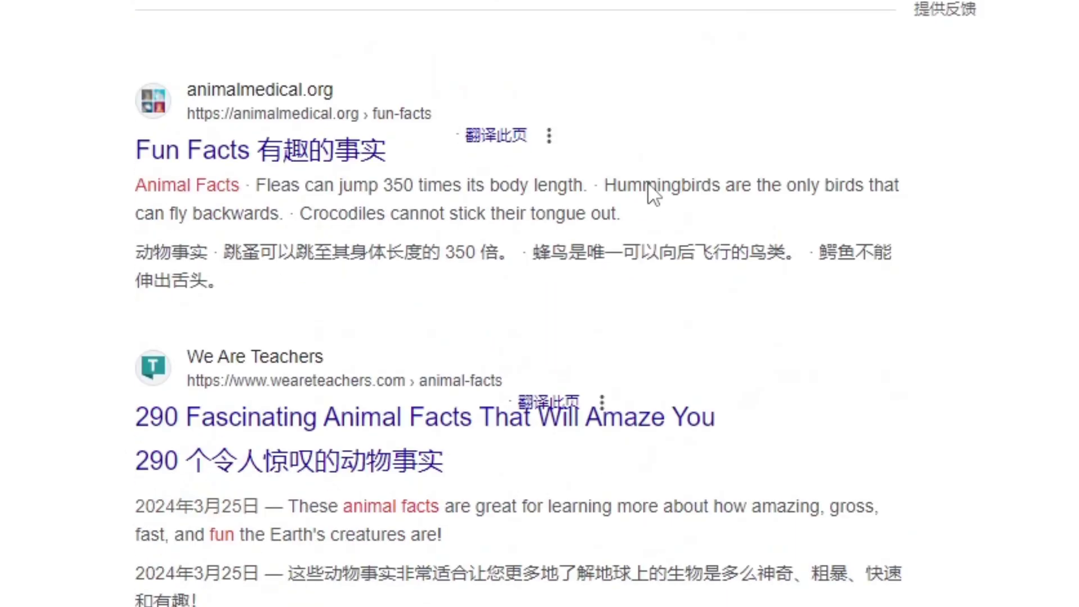
scroll(338, 381, "up", 10)
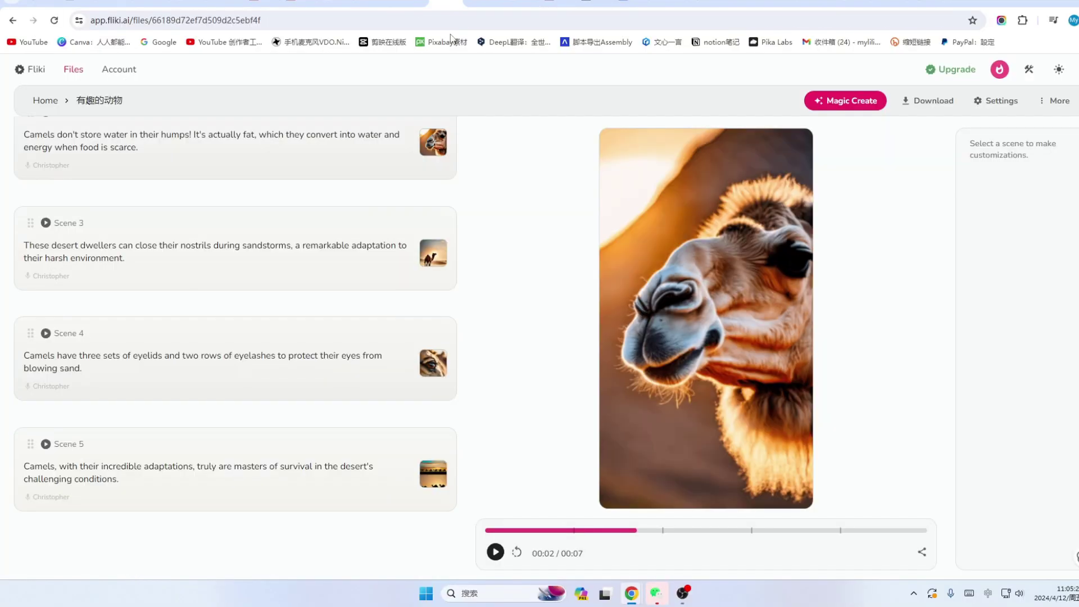
- Return briefly to the Fliki camel scenes, and examine the Google results for "3 facts about big cats"
scroll(295, 234, "up", 1)
scroll(295, 235, "up", 4)
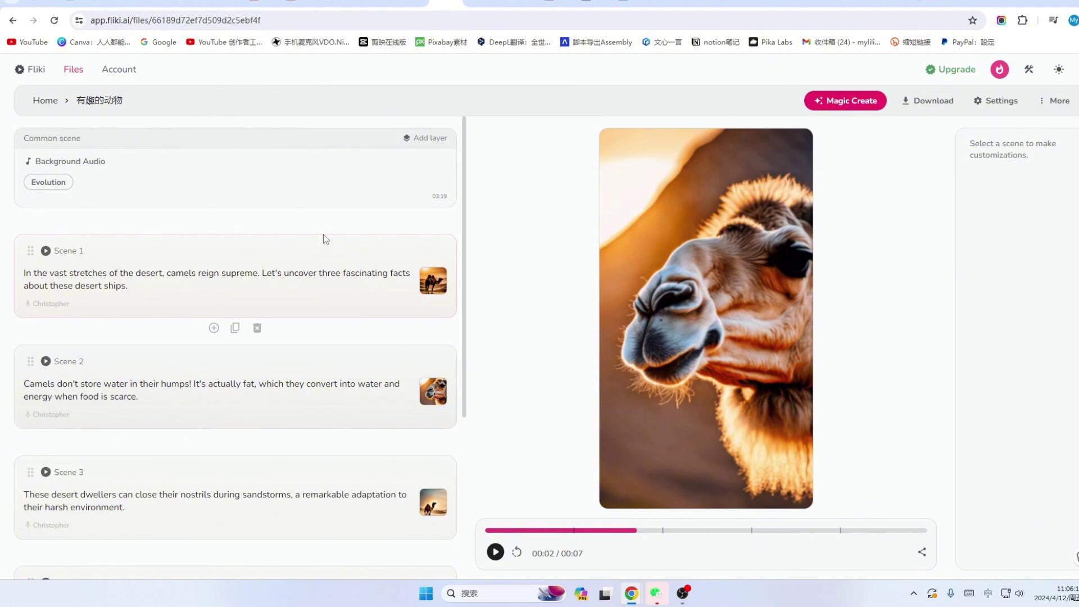
left_click(194, 1)
scroll(315, 239, "up", 10)
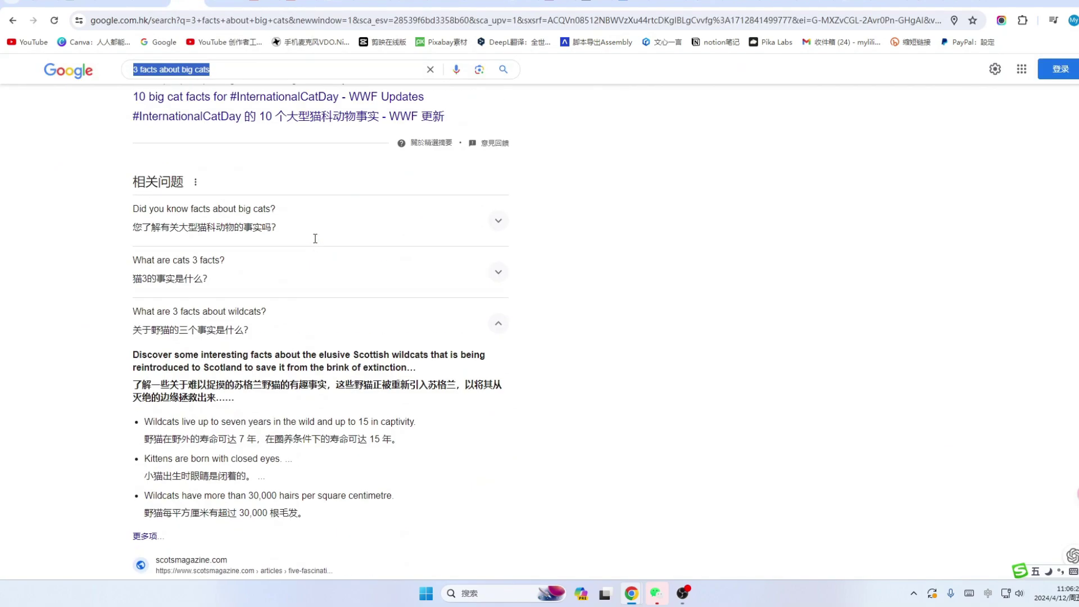
scroll(315, 238, "up", 10)
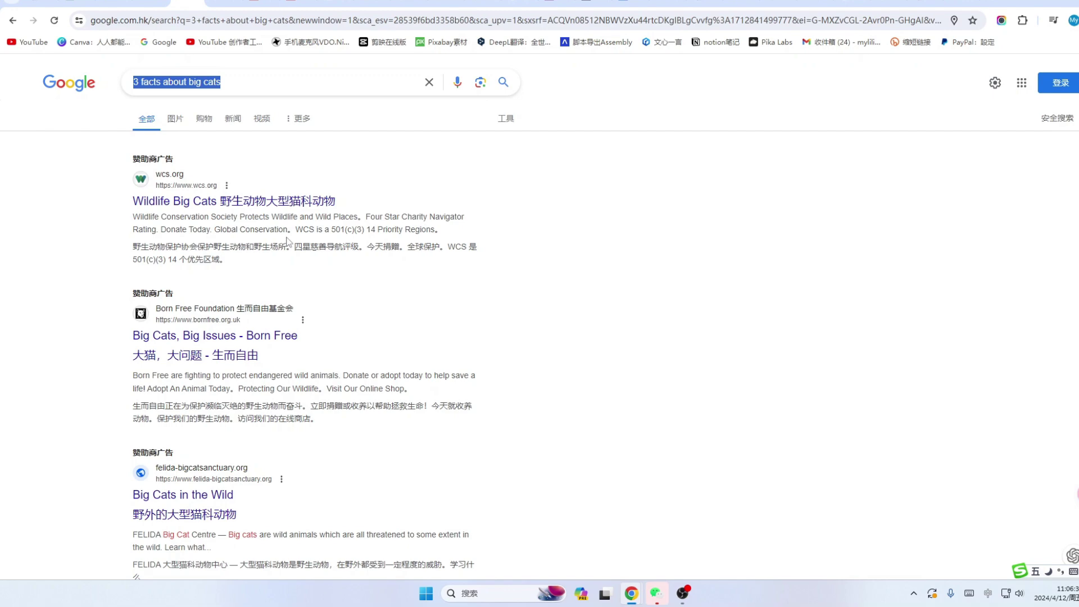
scroll(290, 241, "down", 2)
scroll(292, 243, "down", 5)
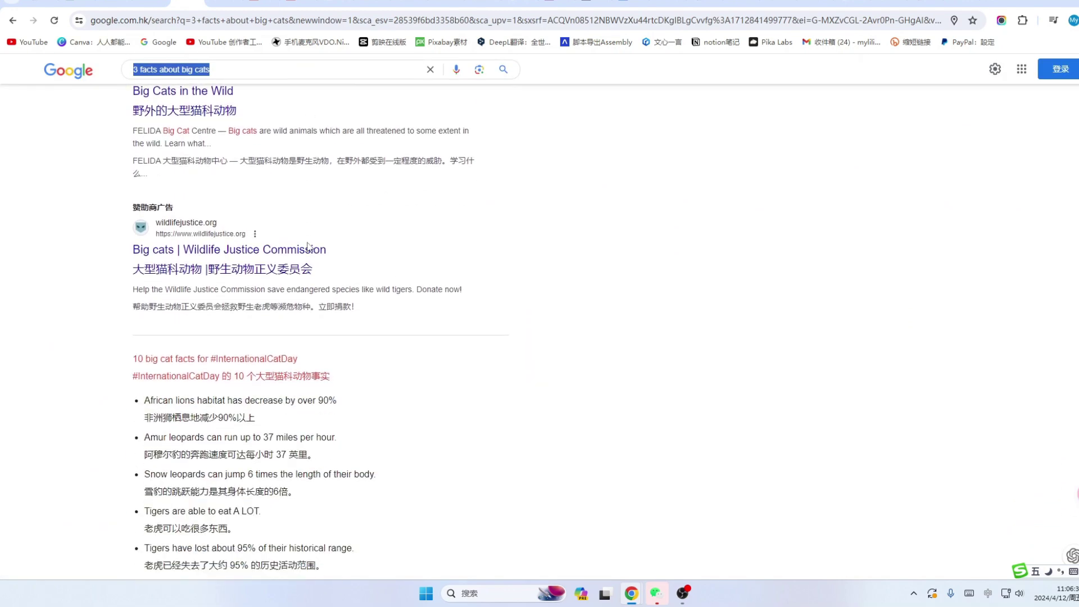
scroll(337, 236, "down", 5)
scroll(345, 234, "up", 7)
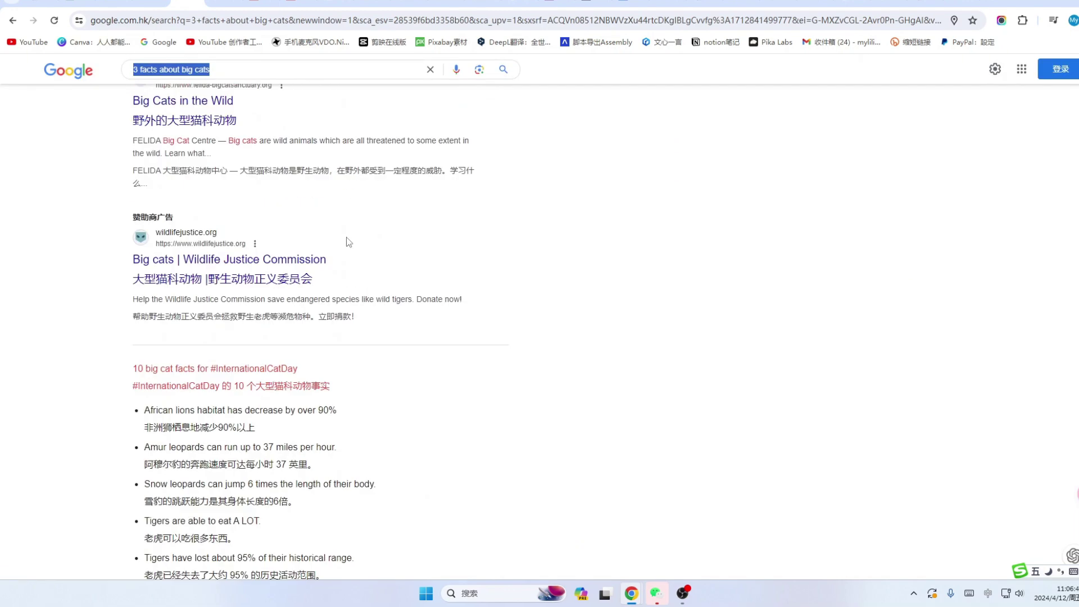
scroll(346, 242, "up", 5)
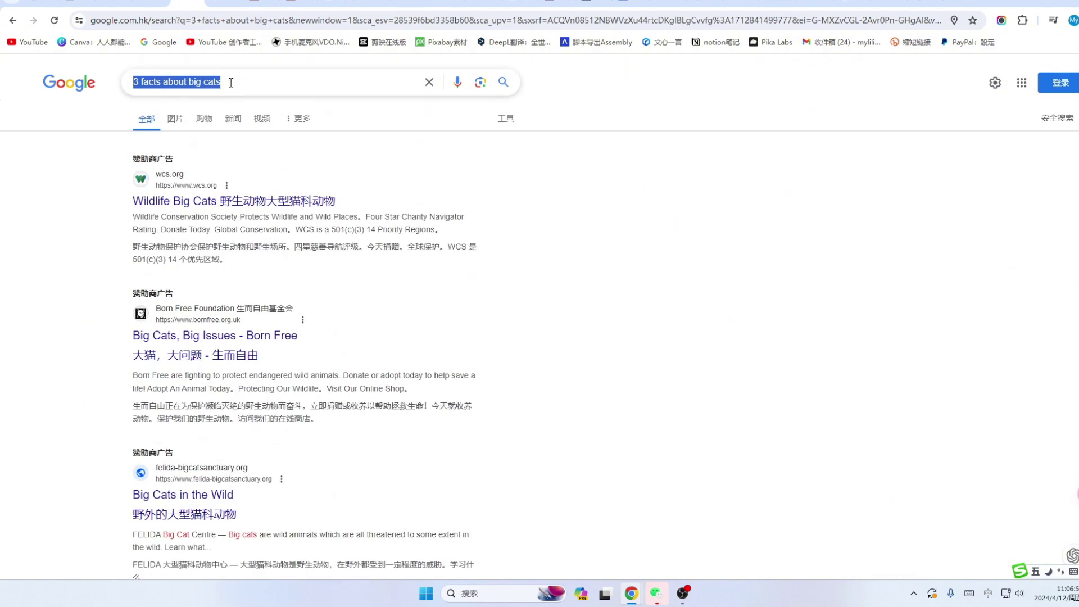
- Check the related Google search suggestions for "3 facts about big cats" and read the featured facts and related questions
left_click(231, 83)
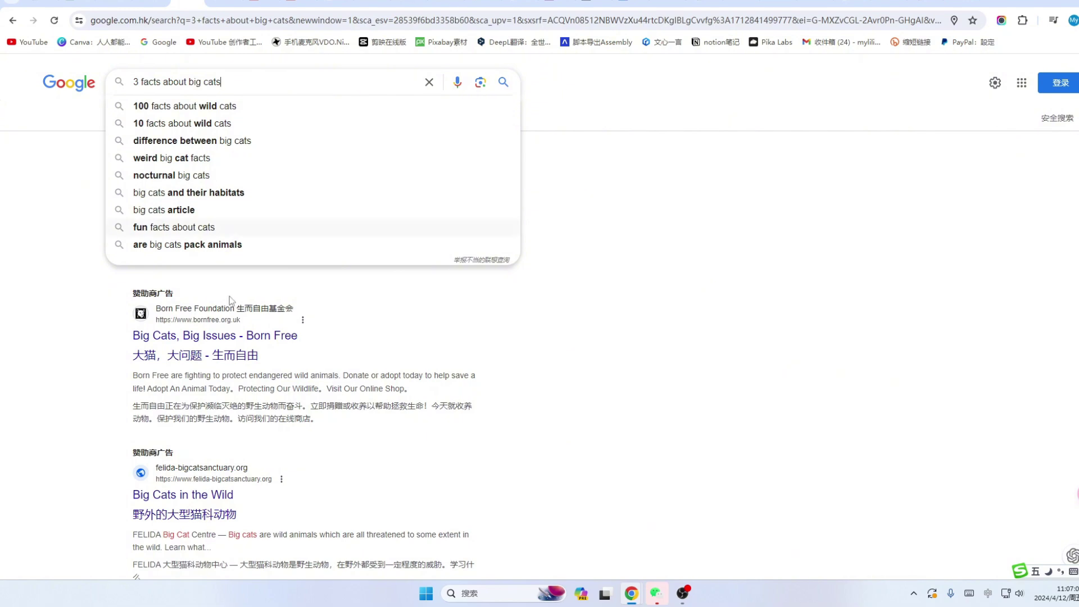
scroll(287, 386, "down", 12)
left_click(444, 349)
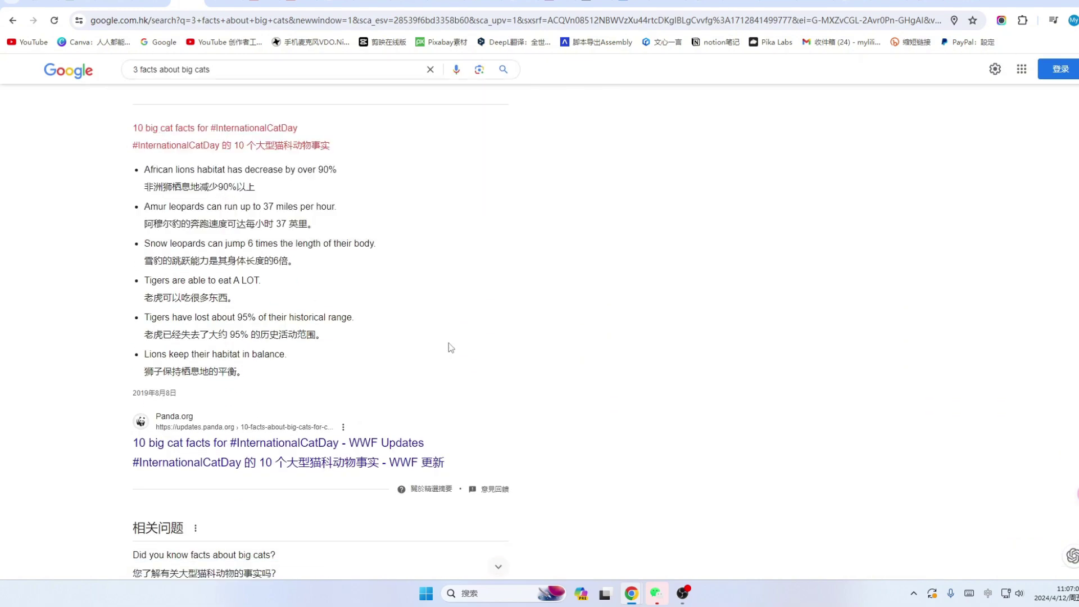
scroll(449, 342, "down", 10)
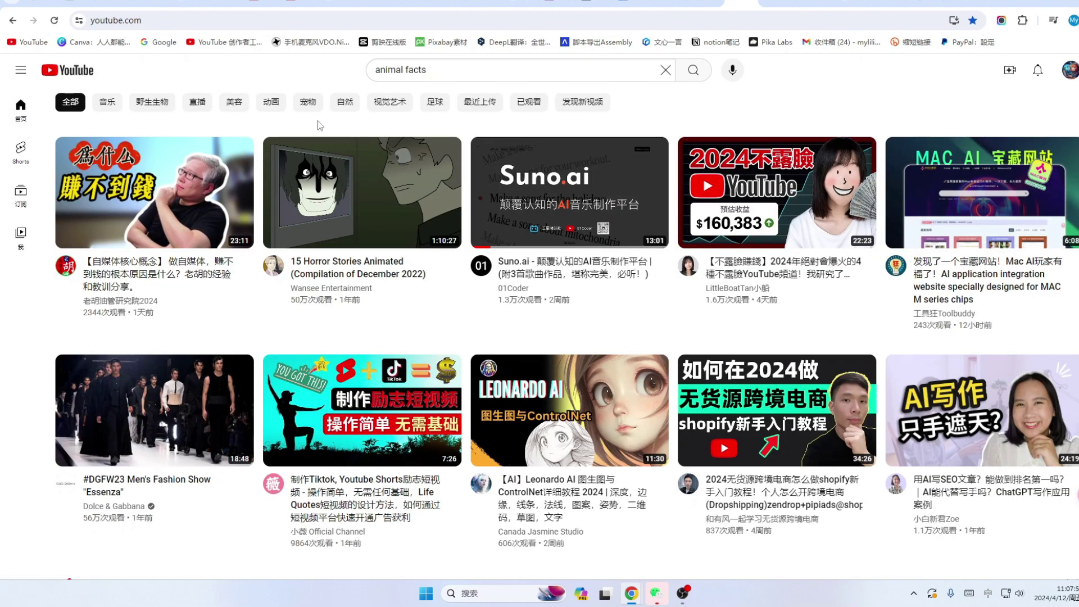
- Switch to YouTube, search for "animal facts" and browse the video, Shorts and channel results
left_click(444, 72)
left_click_drag(447, 72, 321, 71)
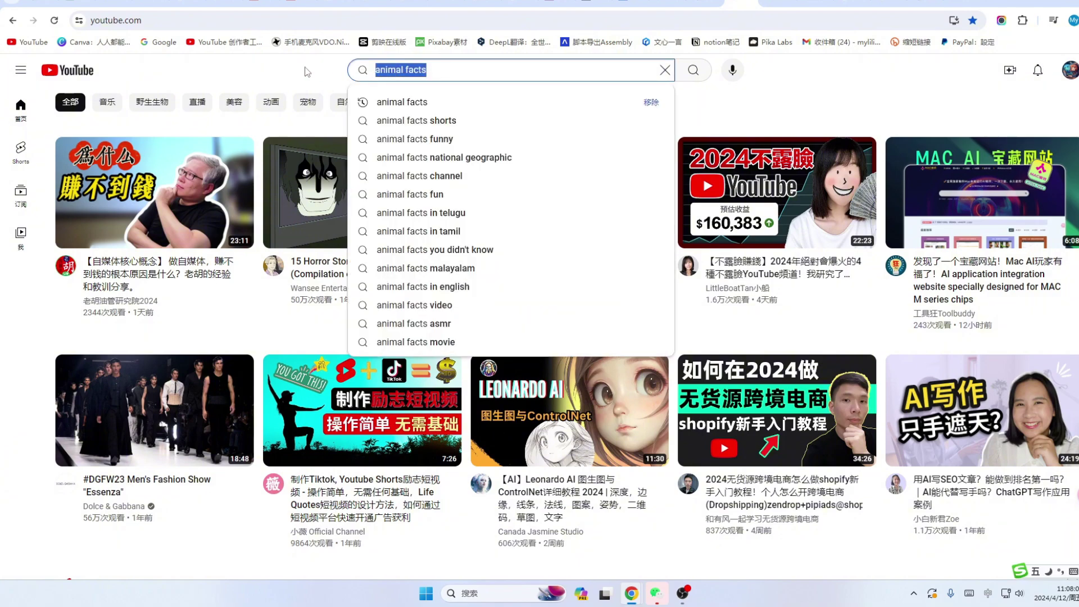
key("Right")
key("Return")
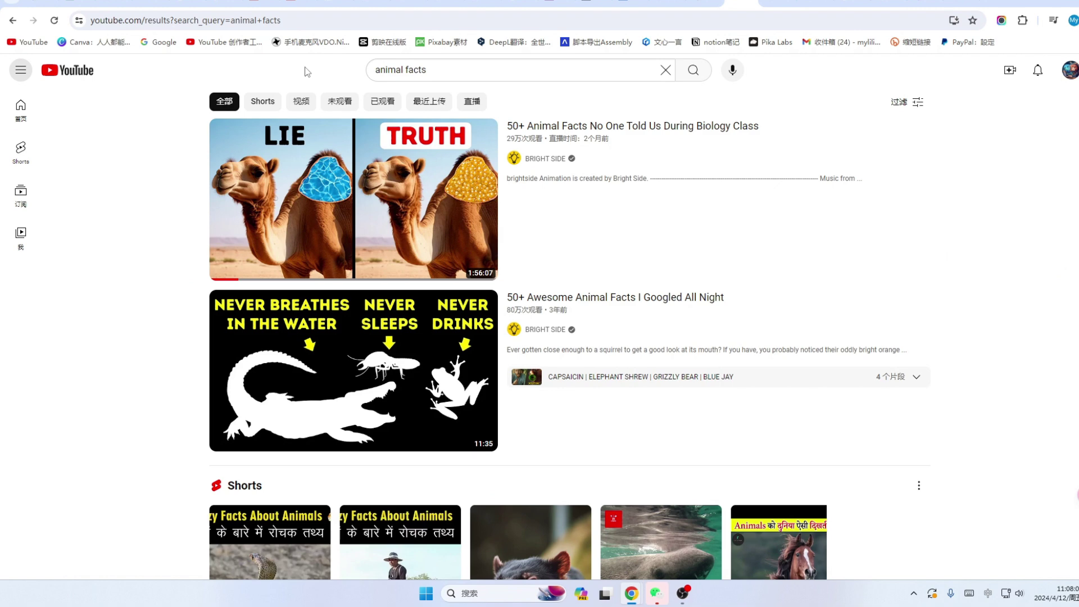
scroll(619, 214, "down", 2)
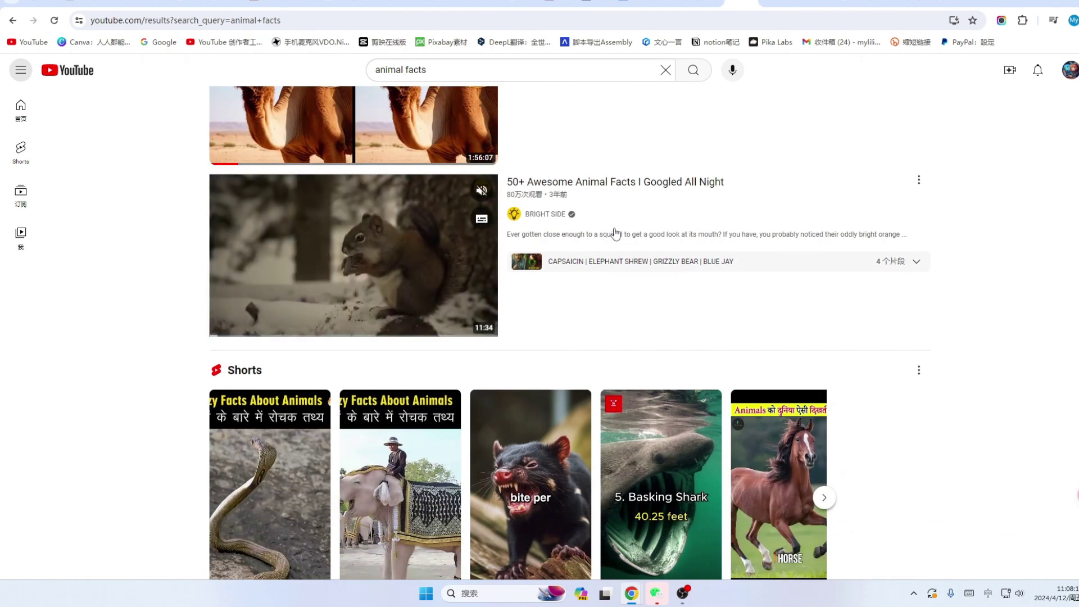
scroll(616, 234, "up", 2)
scroll(616, 233, "down", 3)
scroll(647, 230, "down", 2)
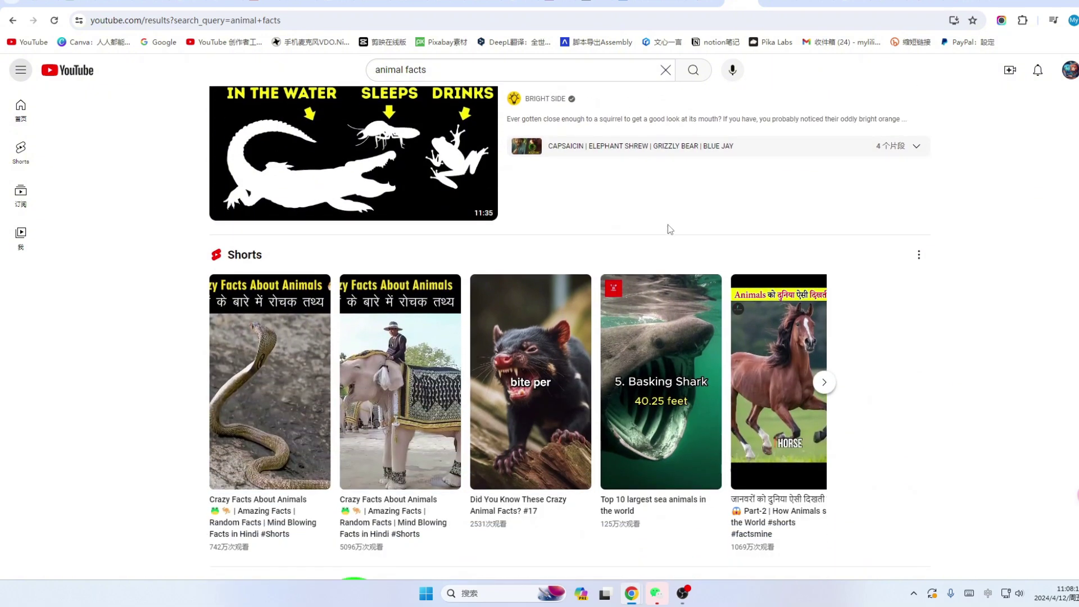
scroll(759, 229, "down", 3)
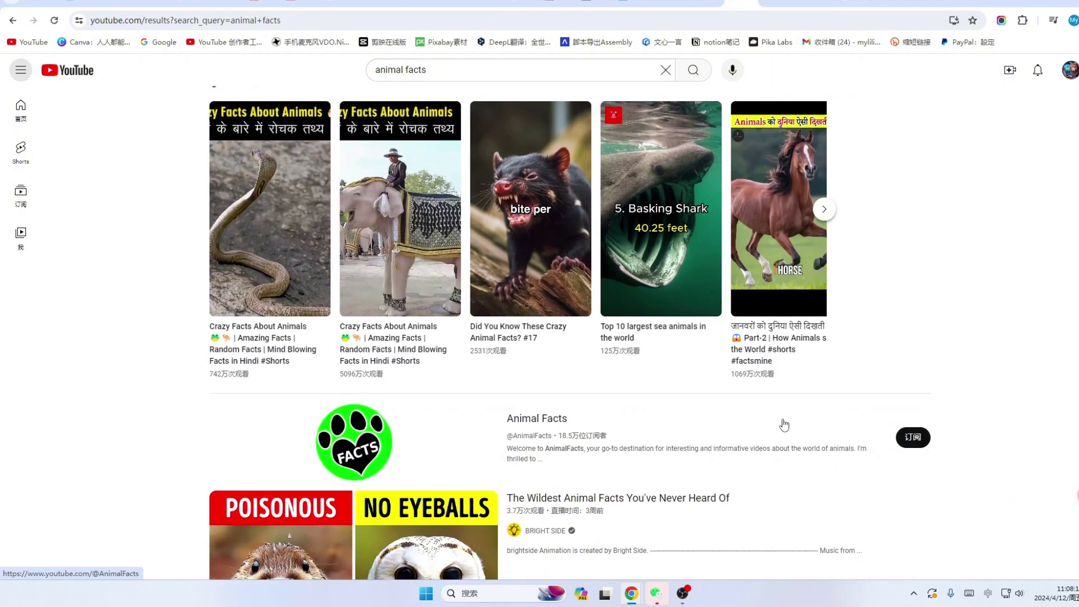
- Browse through the Shorts row in the "animal facts" results and compare the animal topics and view counts
scroll(784, 424, "up", 1)
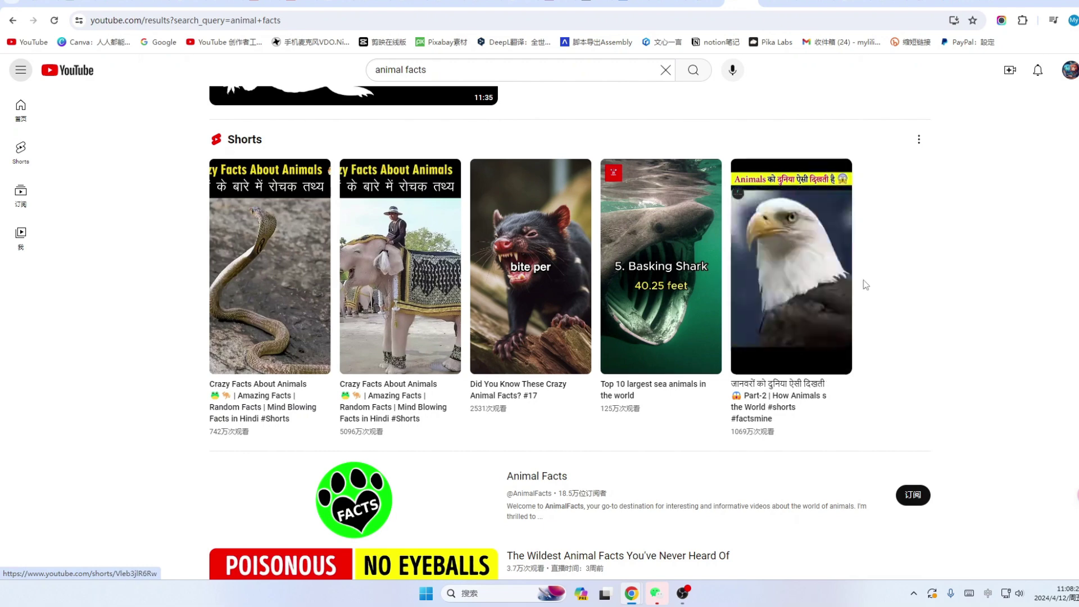
left_click(829, 271)
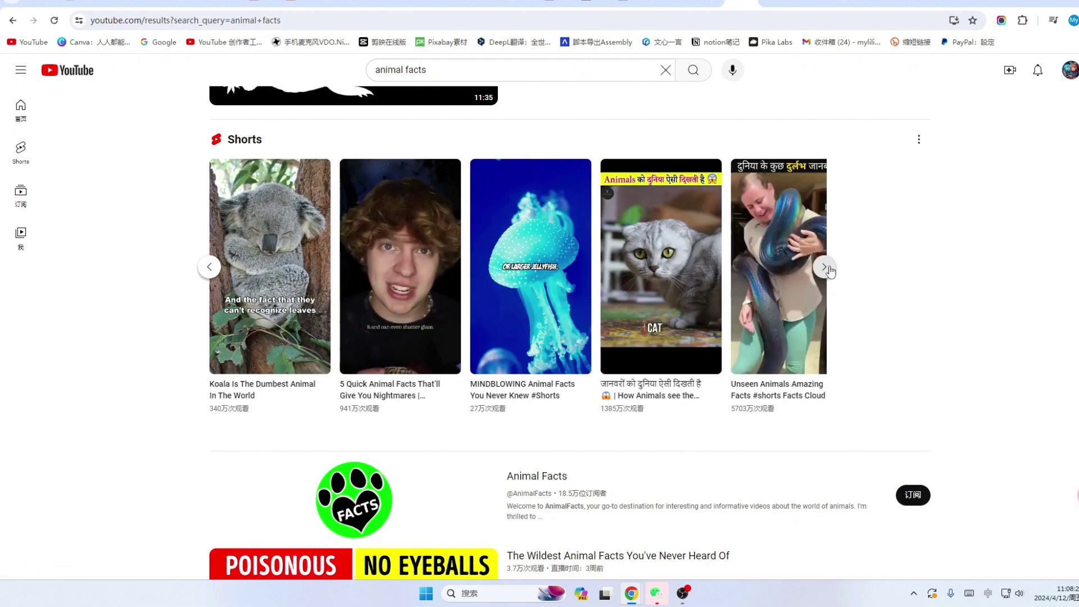
left_click(830, 270)
left_click(830, 271)
left_click(830, 271)
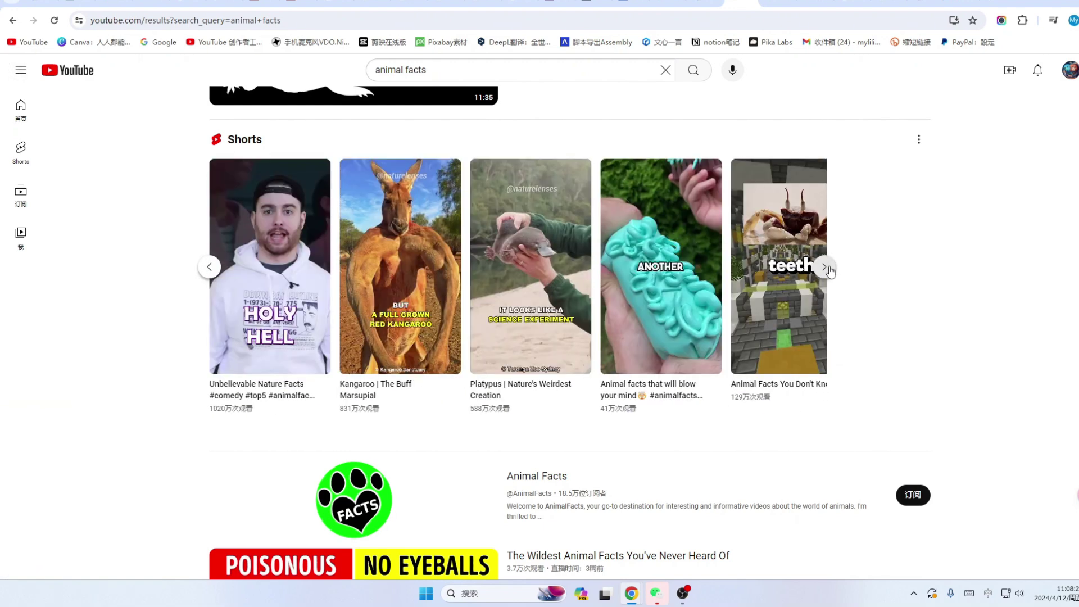
left_click(830, 271)
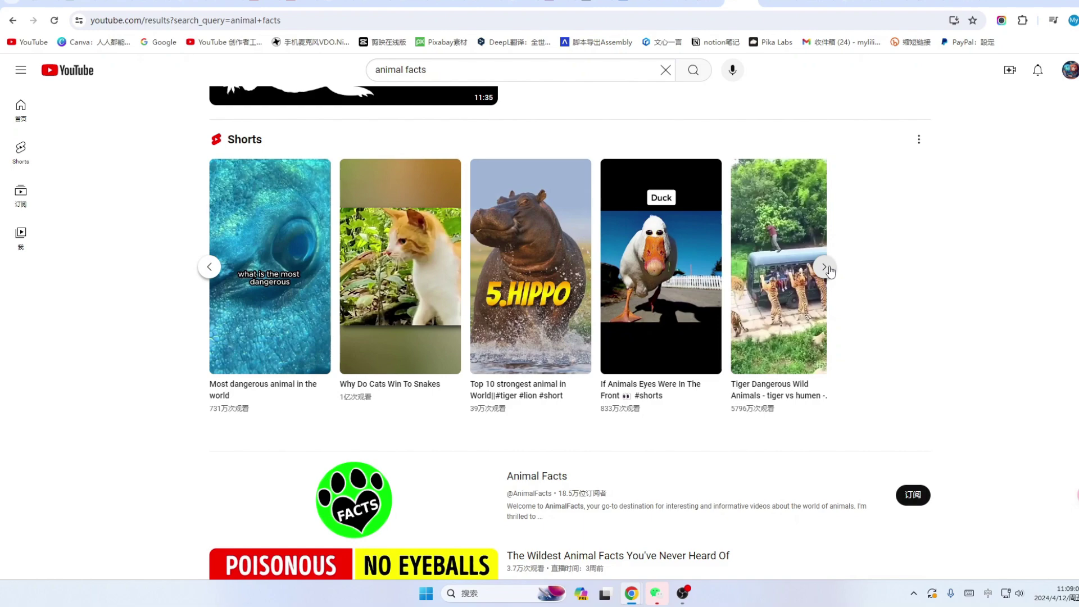
- Look through the long-form videos and recently uploaded Shorts for "animal facts", and return briefly to the Fliki camel scenes
scroll(864, 321, "up", 6)
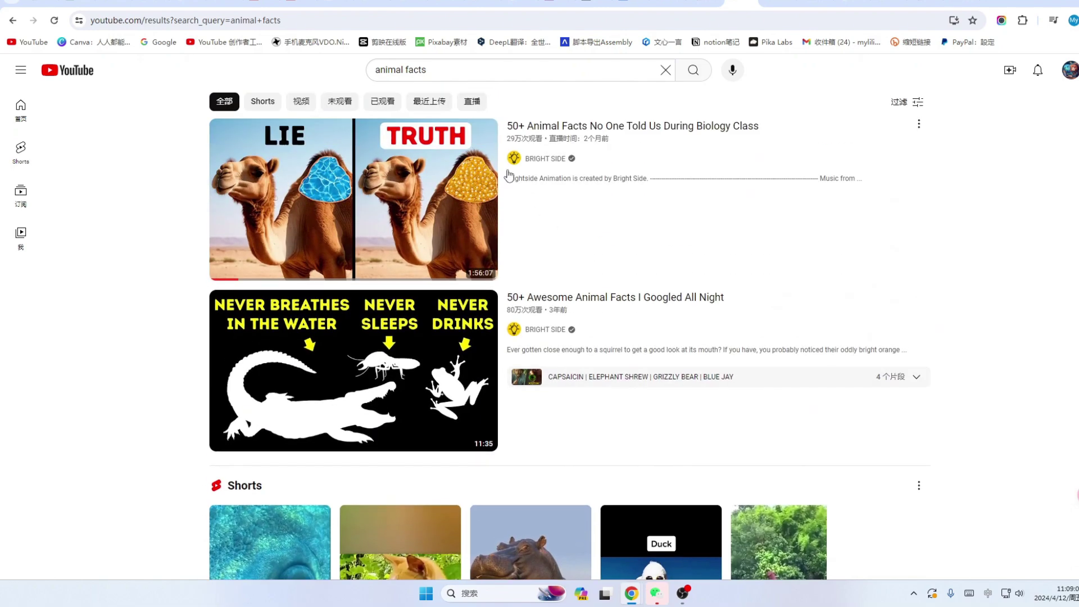
scroll(631, 287, "down", 9)
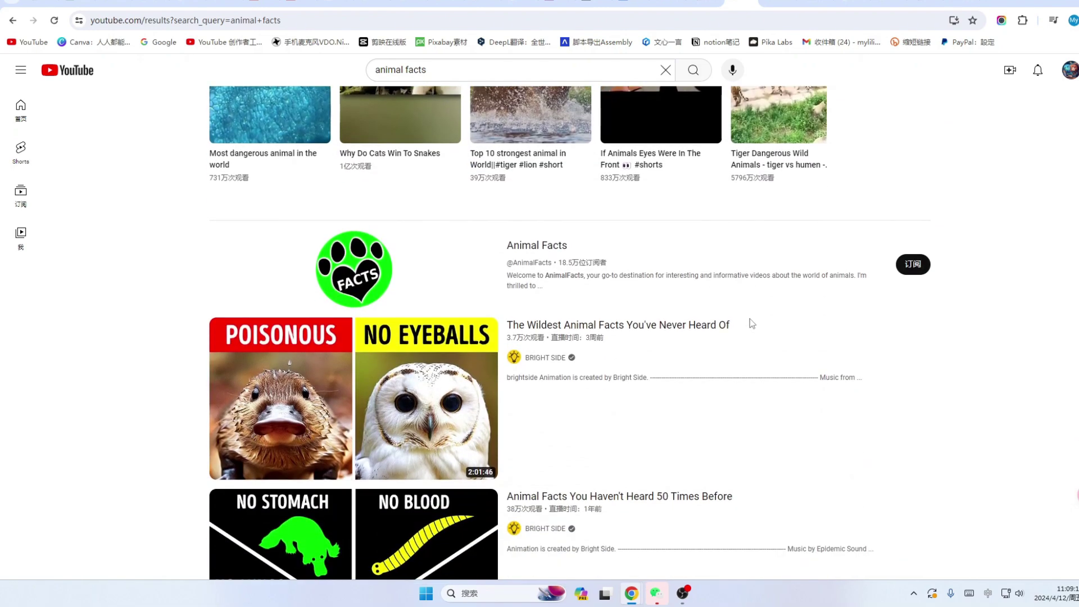
scroll(737, 310, "down", 6)
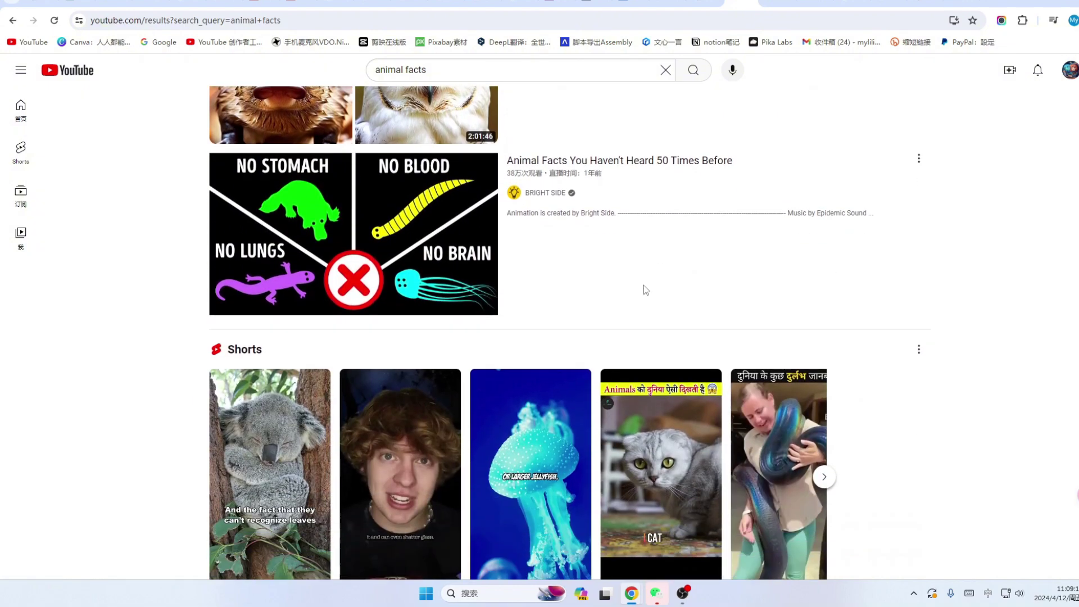
scroll(643, 285, "down", 12)
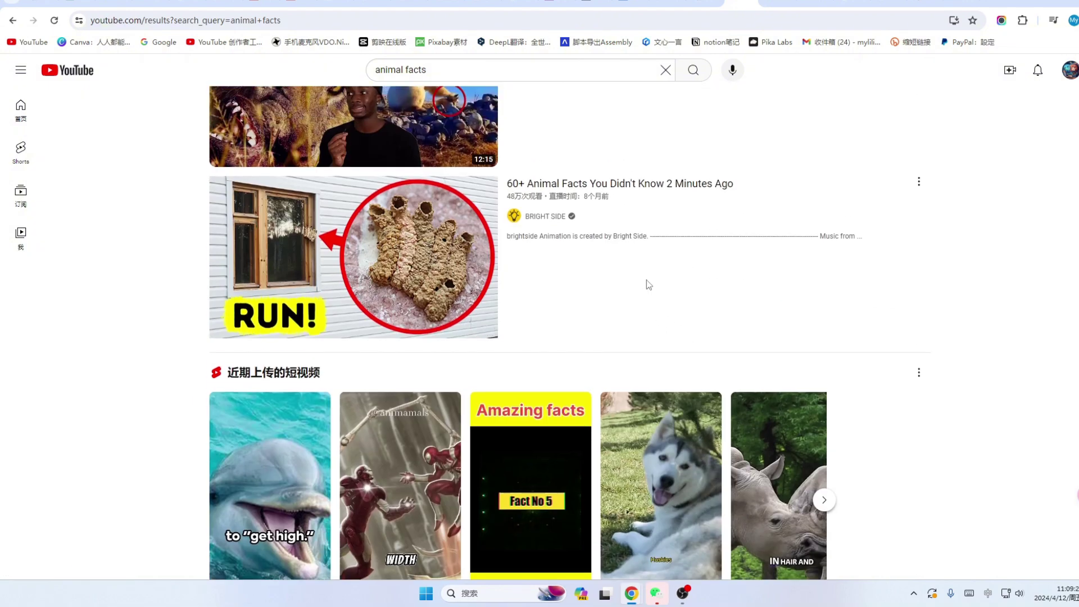
scroll(647, 284, "up", 1)
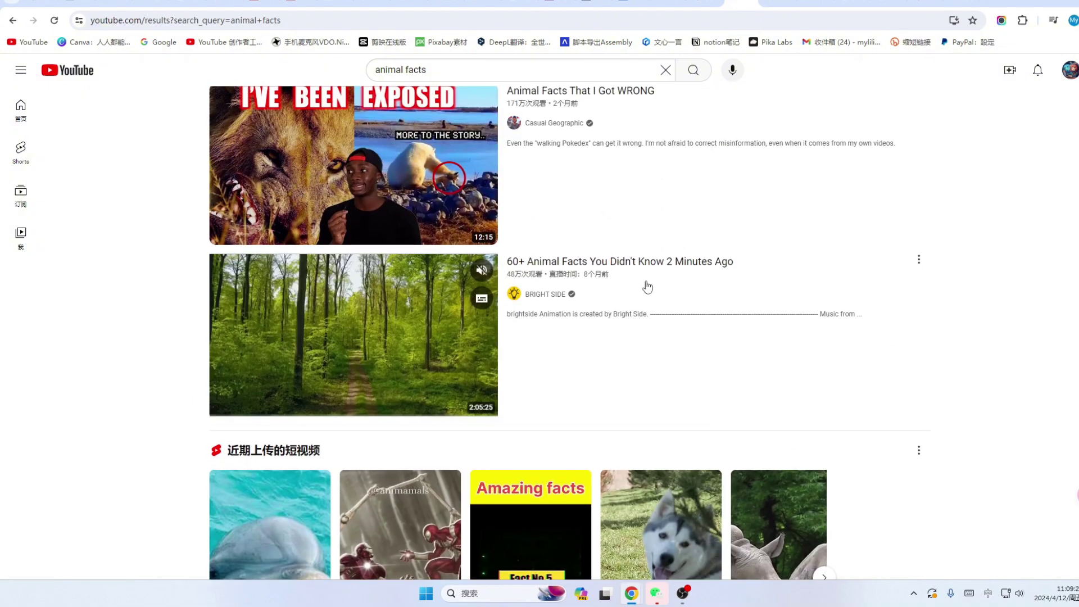
left_click(453, 4)
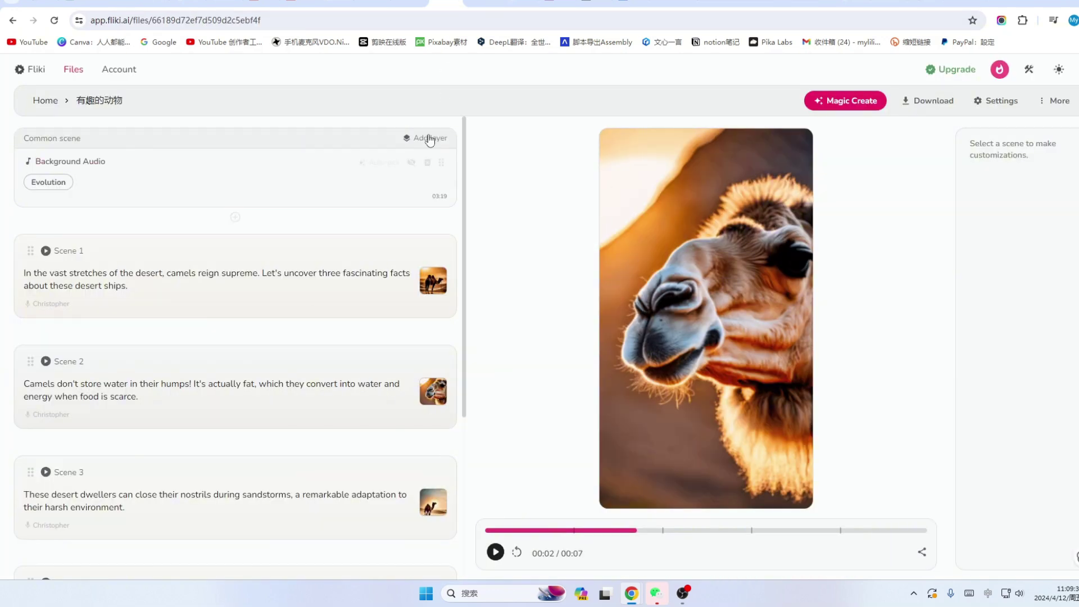
- Copy the YouTube Short title "世界上最孤独的动物" using screenshot text recognition and paste it as the idea prompt in Fliki's Magic Create
left_click(778, 3)
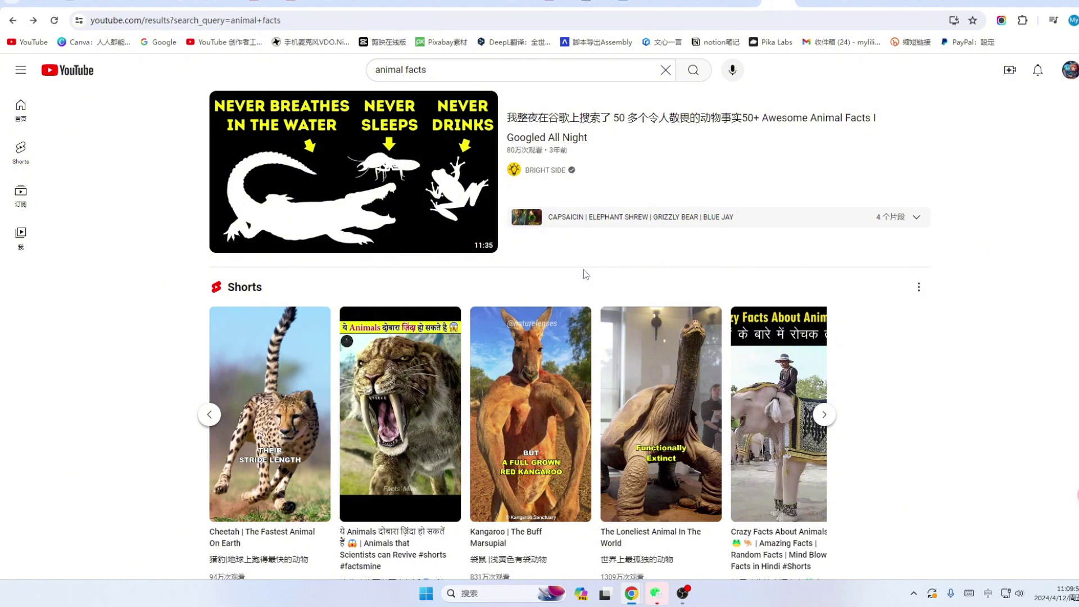
scroll(585, 281, "down", 2)
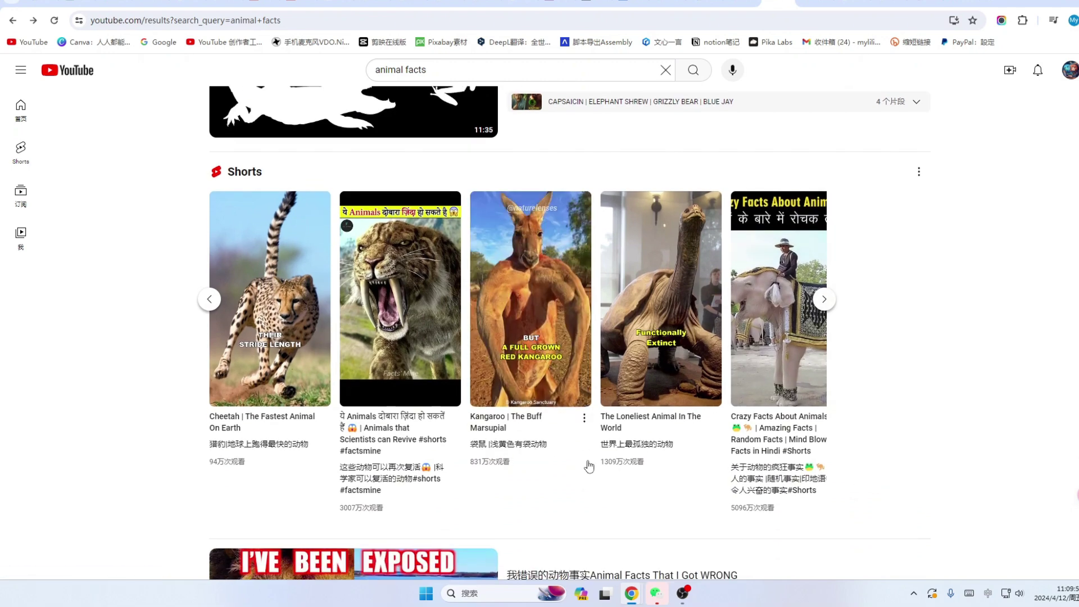
mouse_move(623, 475)
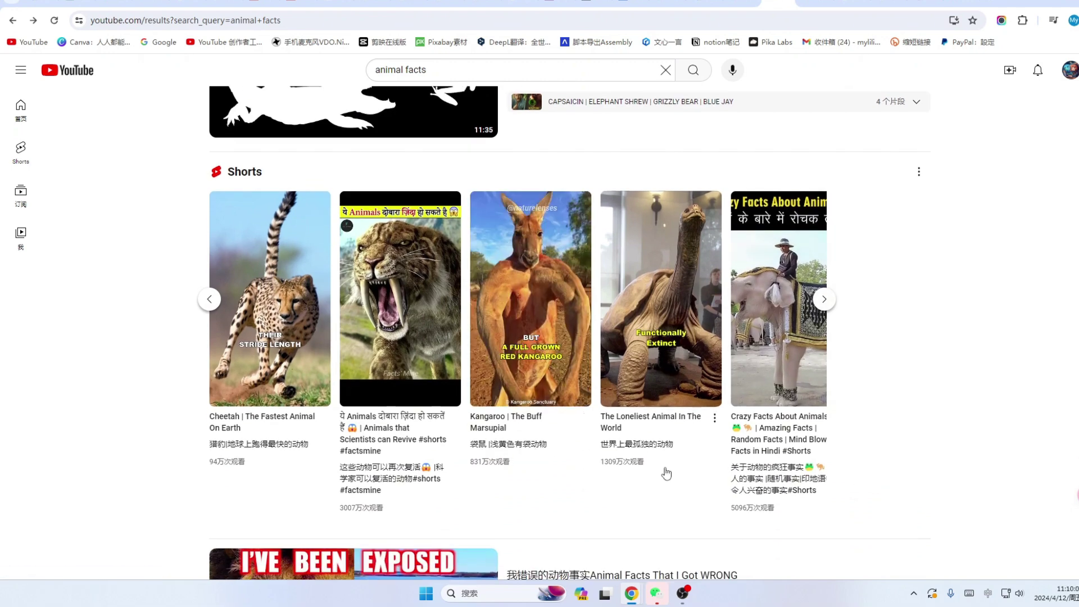
key("alt+a")
left_click_drag(594, 430, 680, 450)
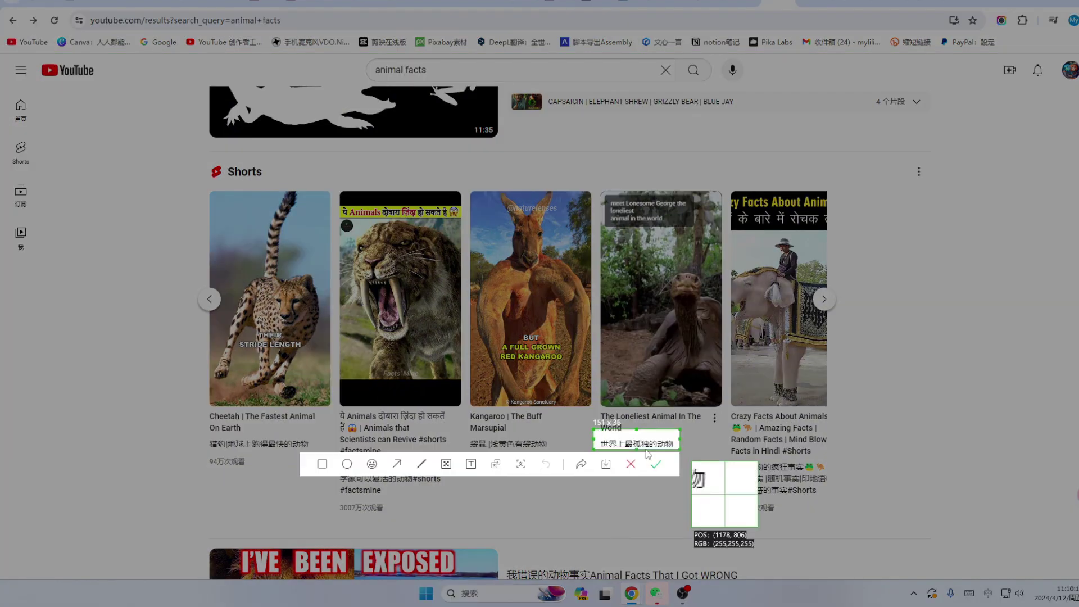
left_click(520, 464)
left_click_drag(841, 115, 913, 115)
key("ctrl+c")
right_click(885, 114)
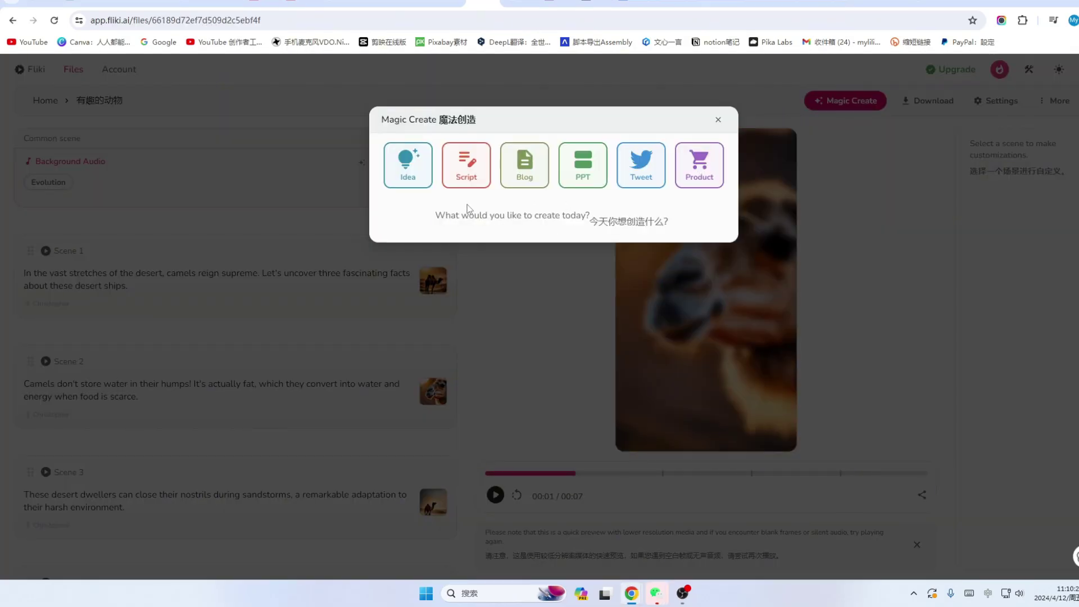
left_click(407, 182)
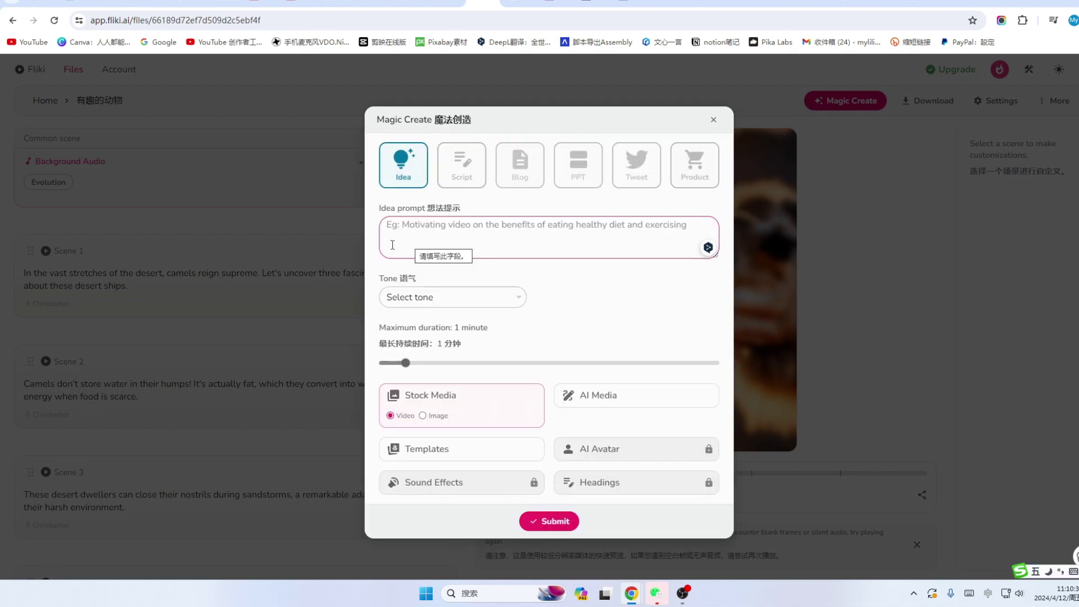
key("ctrl+v")
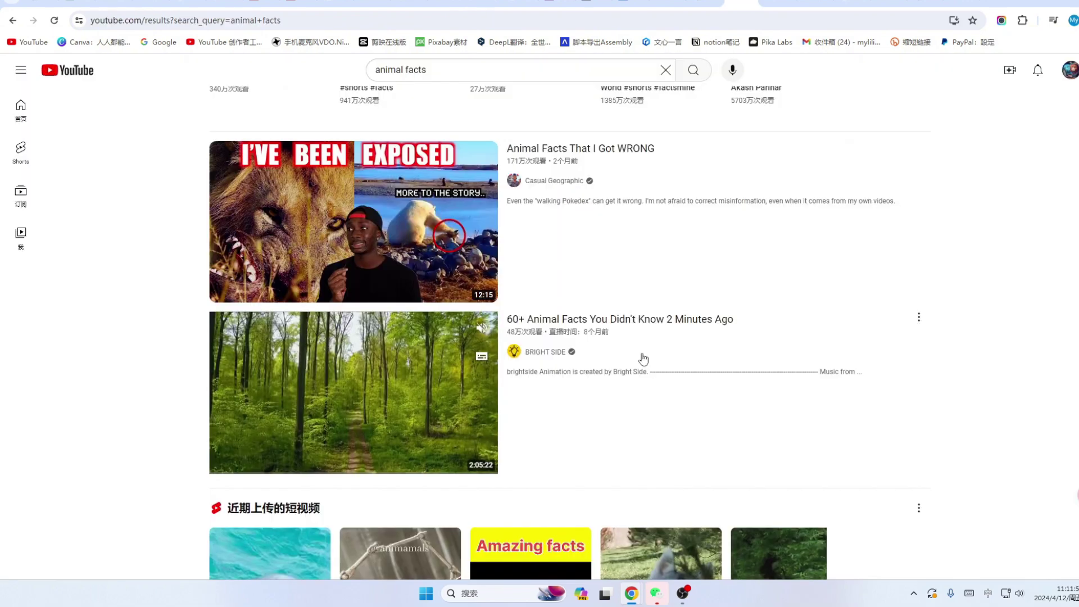
- Revisit the YouTube "animal facts" results and check the titles and view counts in the second Shorts row
scroll(646, 354, "up", 4)
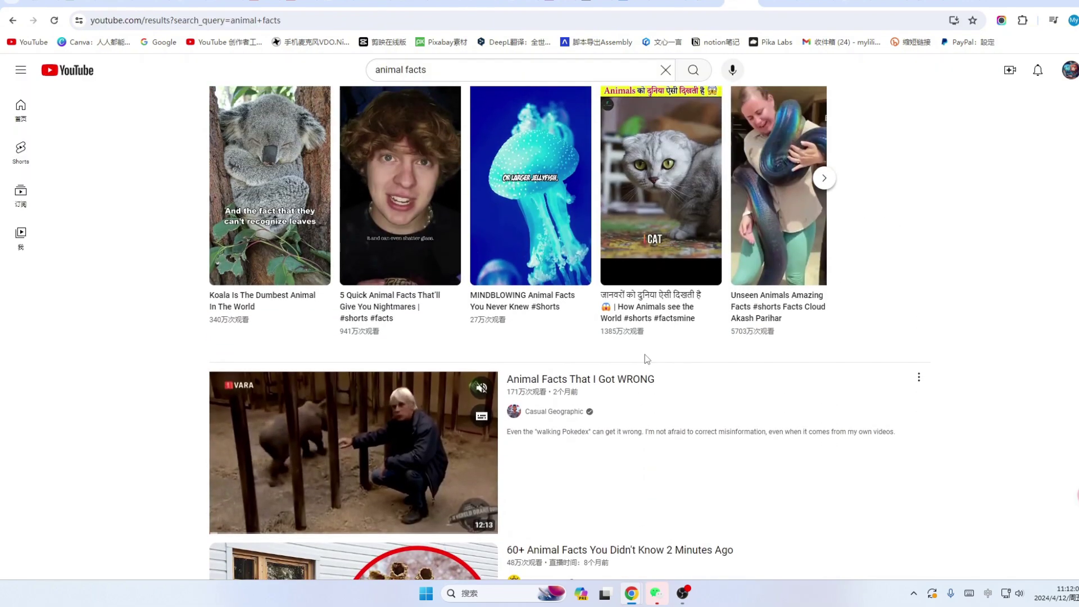
scroll(743, 334, "up", 4)
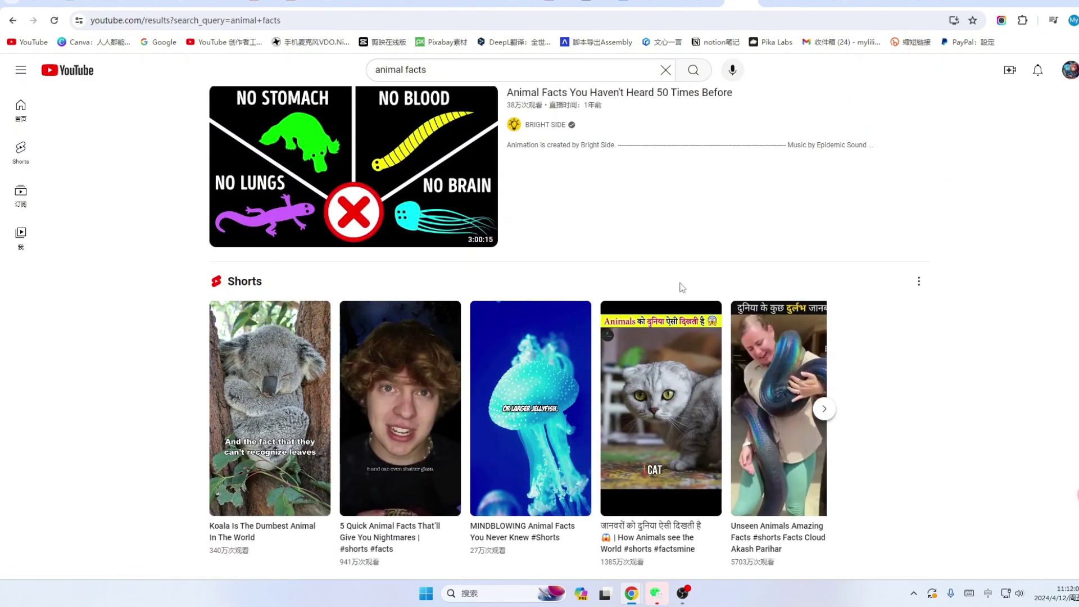
scroll(669, 278, "down", 3)
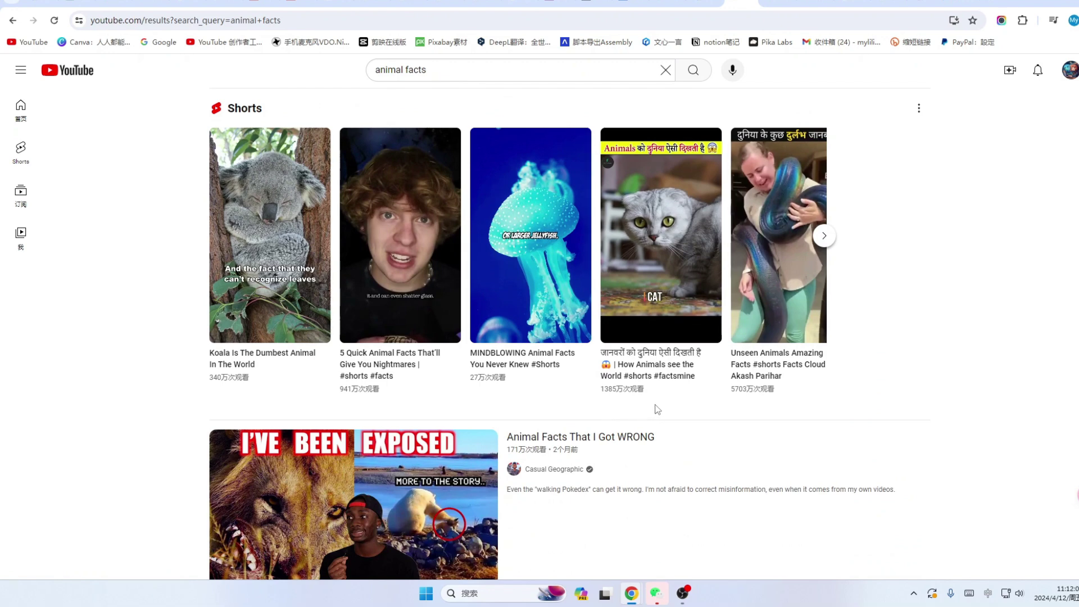
mouse_move(644, 400)
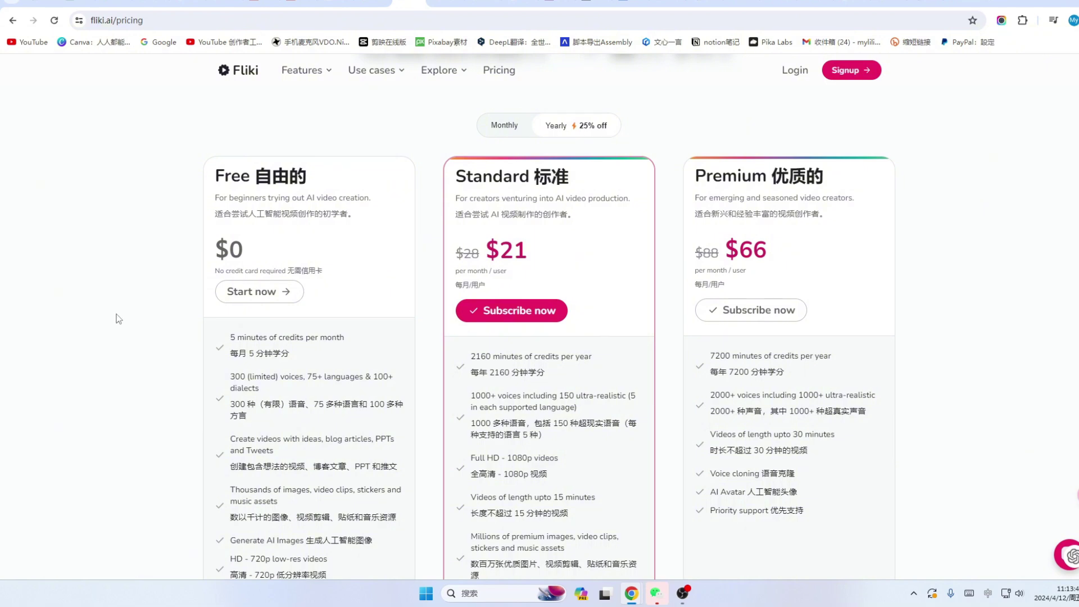
- Switch from Fliki's pricing to its home page and review the sections on stock media and text-to-speech voices
left_click(372, 3)
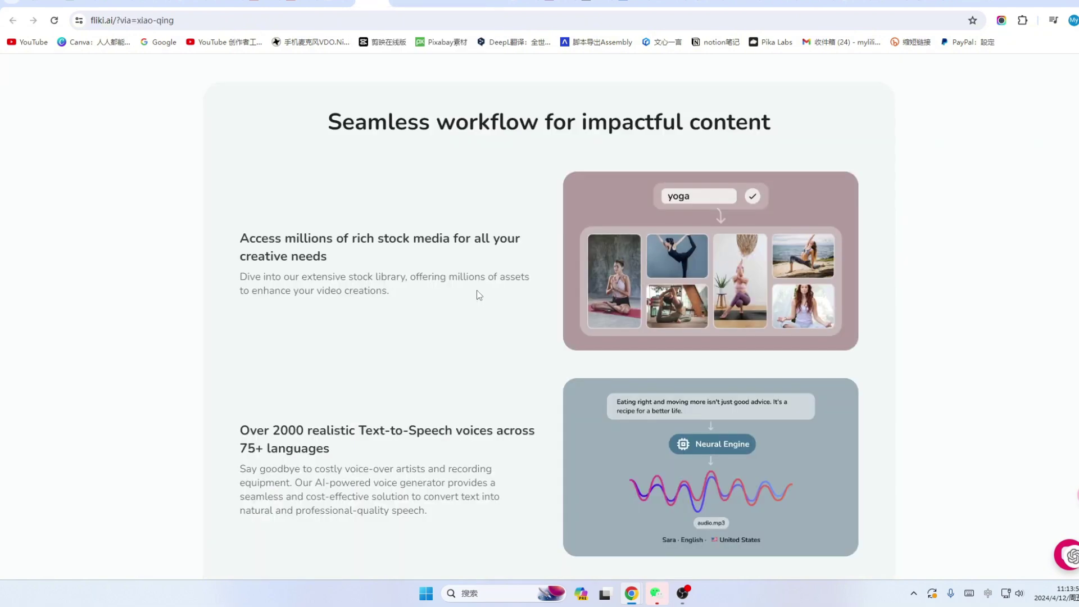
scroll(418, 296, "down", 2)
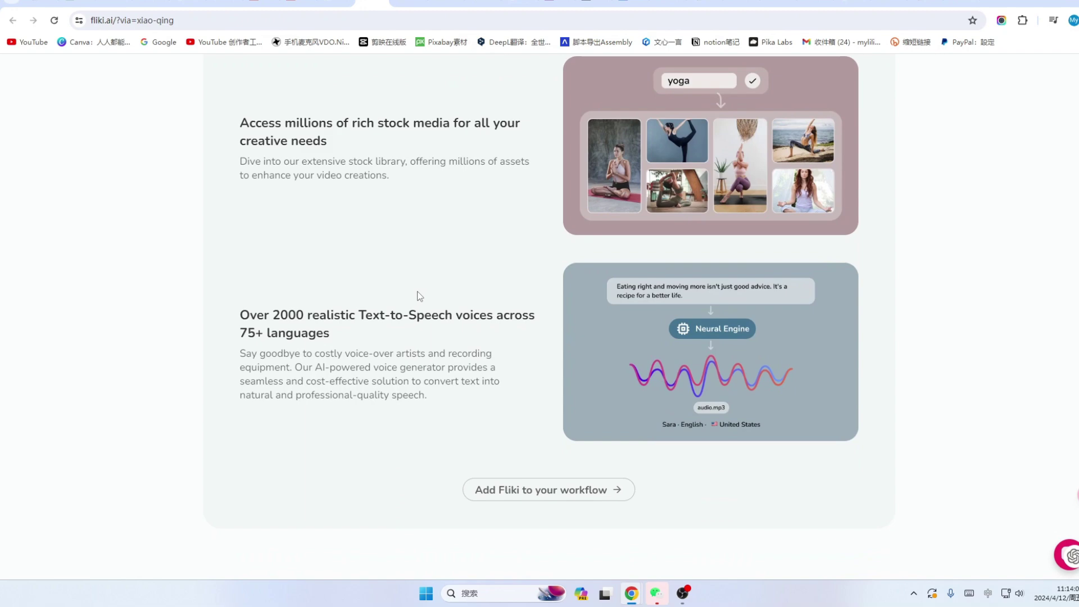
scroll(418, 296, "up", 7)
scroll(419, 295, "down", 3)
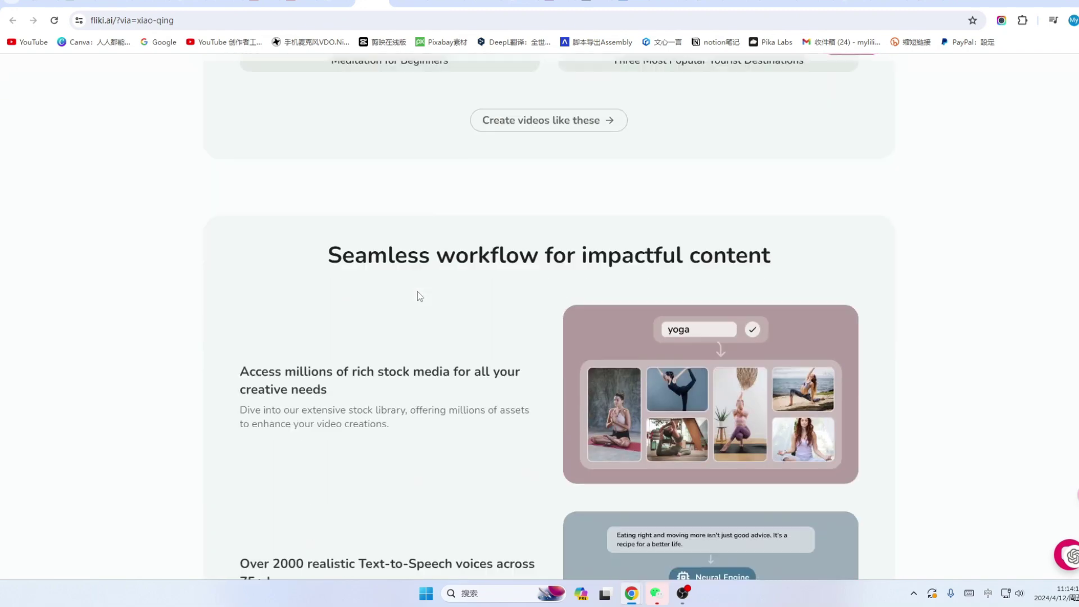
scroll(419, 296, "down", 1)
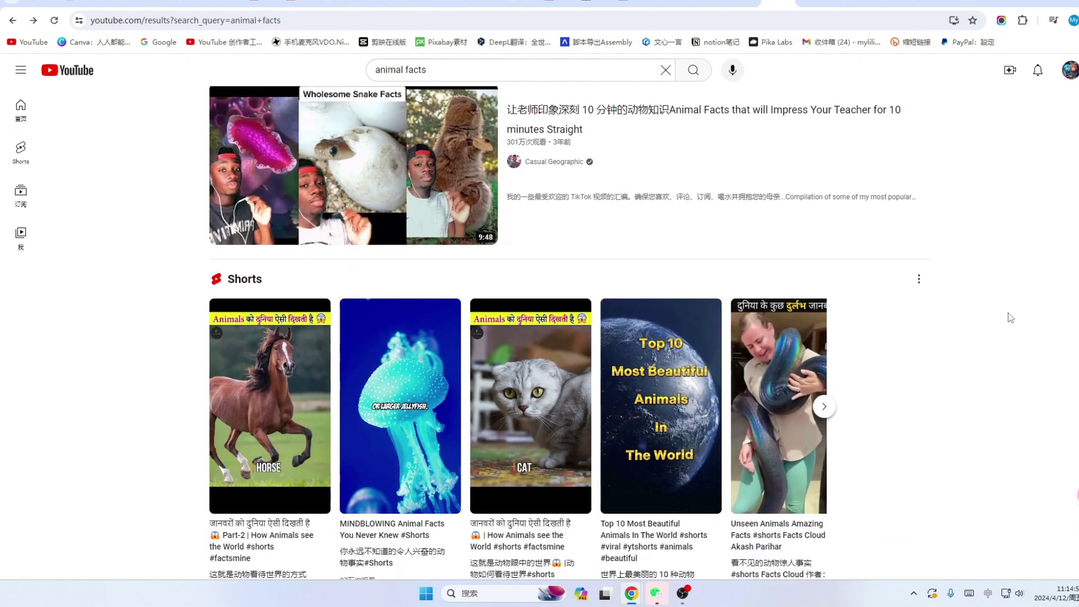
- Examine the translated YouTube results for "animal facts", comparing the topics, channels and view counts of the Shorts and long videos
scroll(1007, 315, "down", 3)
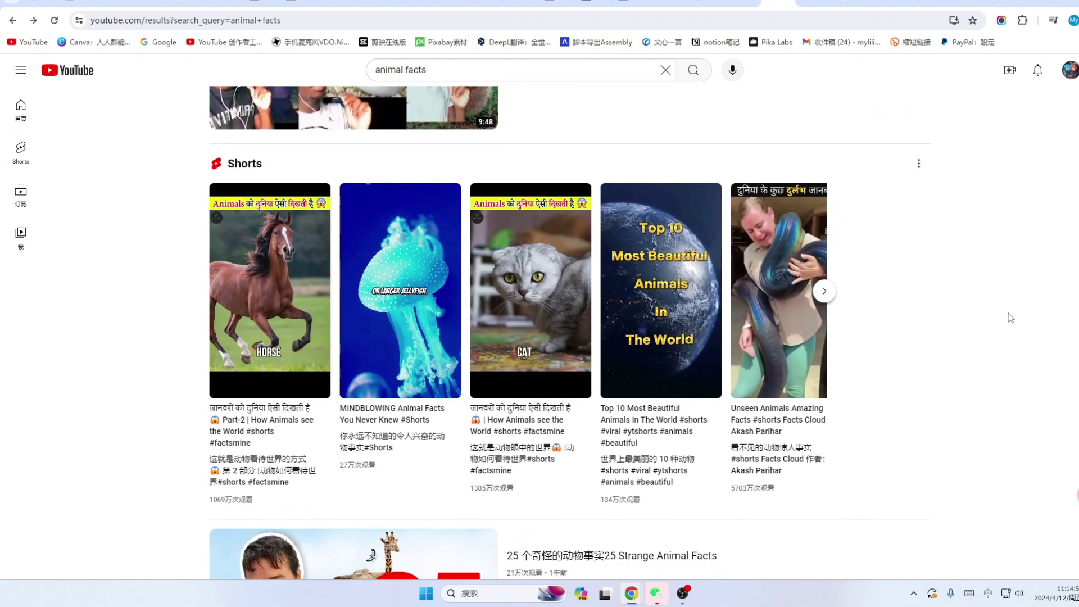
scroll(1010, 317, "down", 3)
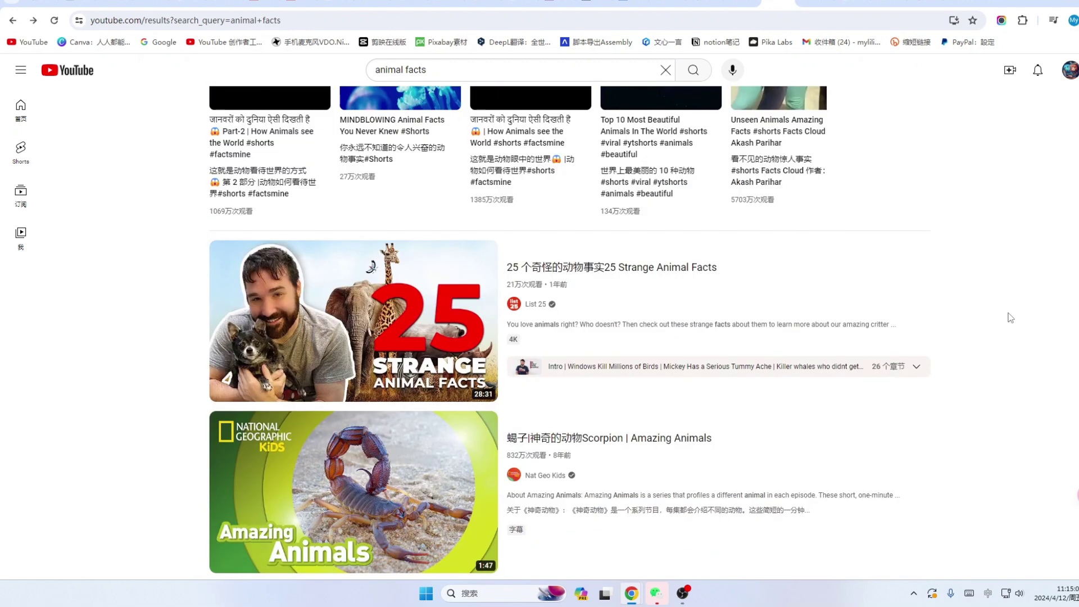
scroll(981, 323, "down", 2)
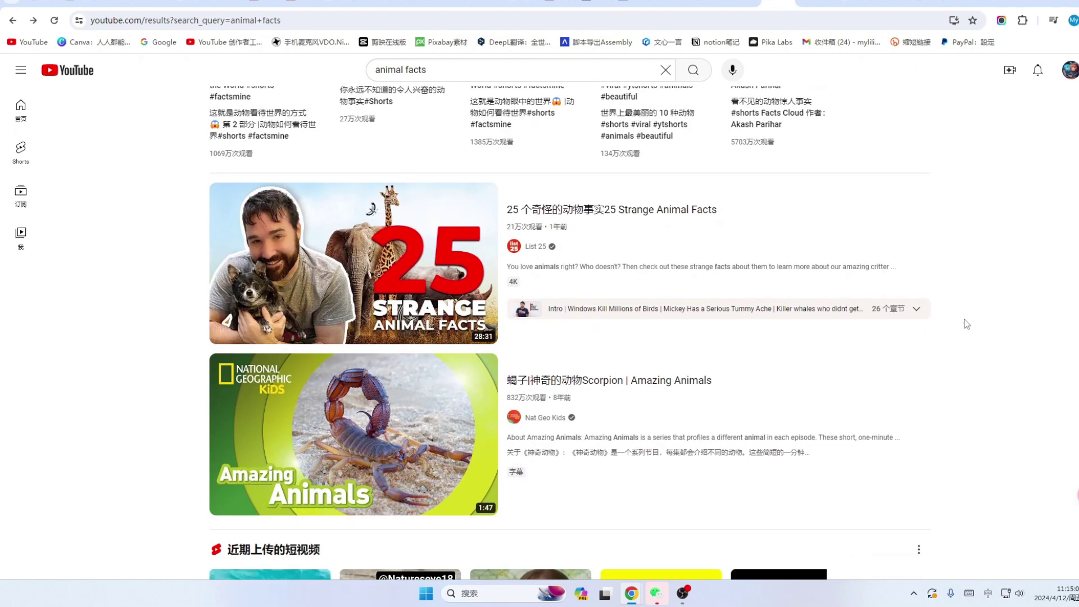
scroll(920, 326, "up", 1)
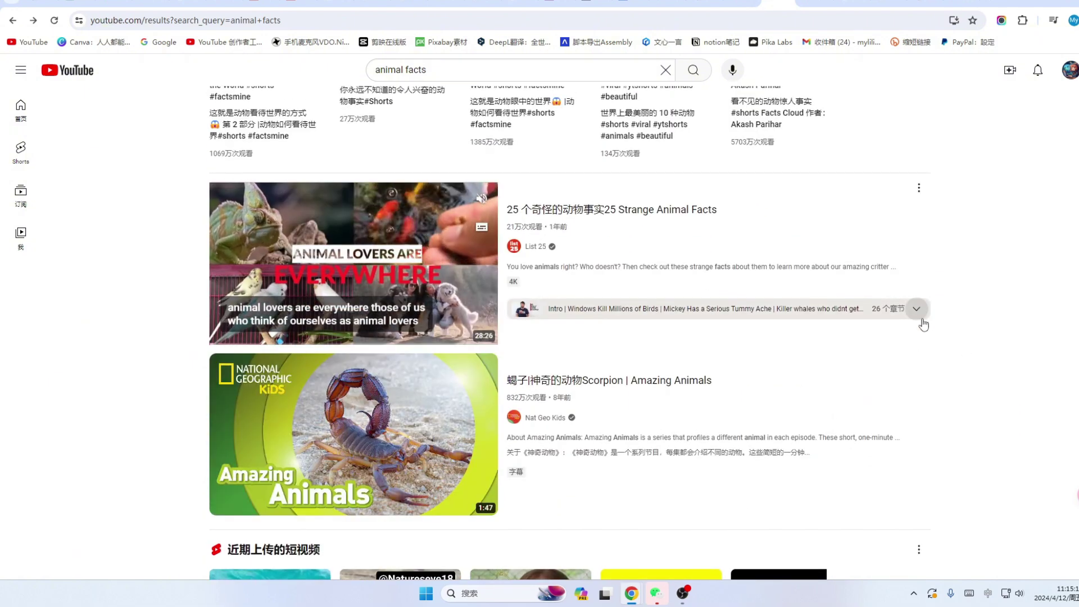
scroll(925, 313, "up", 2)
scroll(923, 325, "up", 2)
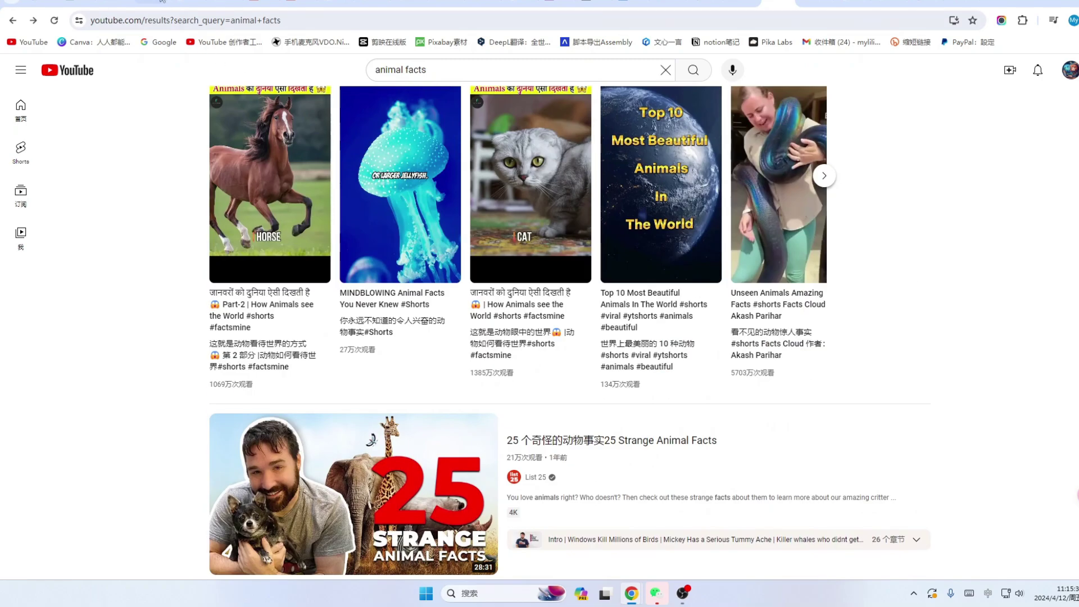
scroll(964, 337, "down", 12)
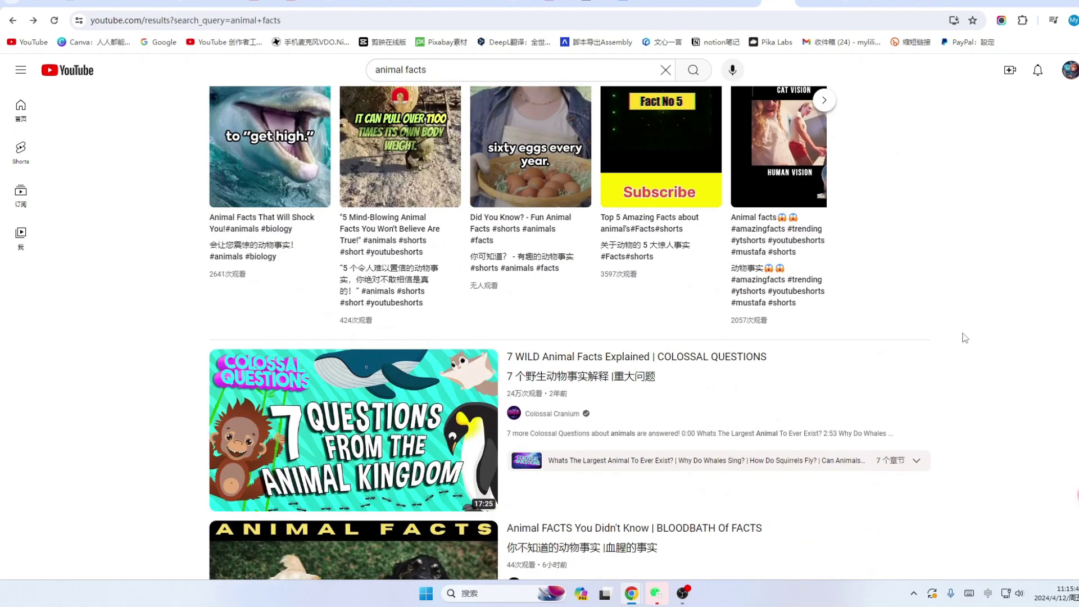
scroll(965, 338, "down", 7)
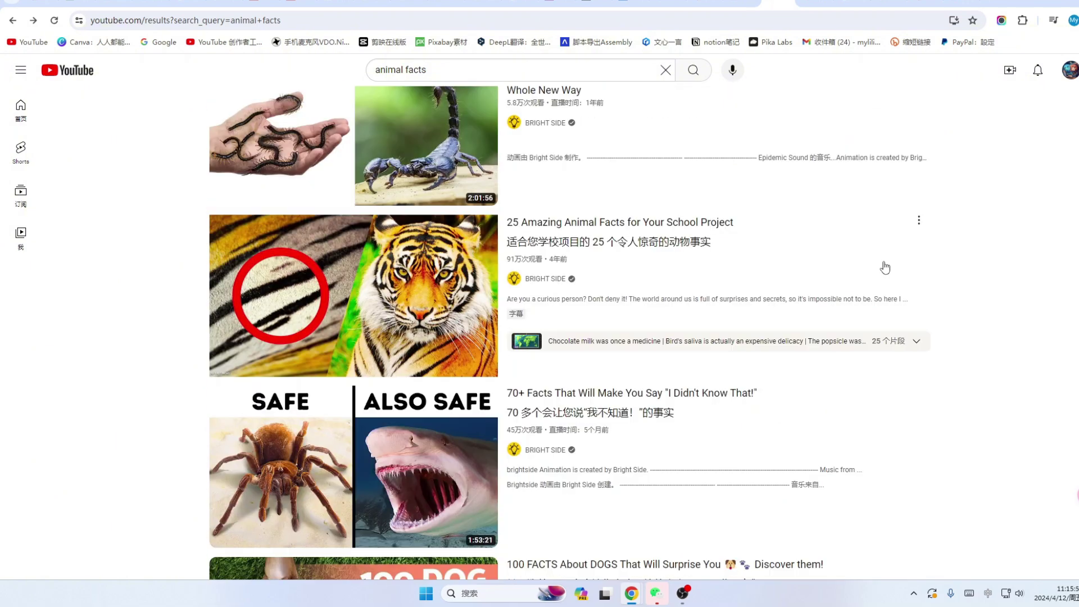
scroll(885, 268, "down", 4)
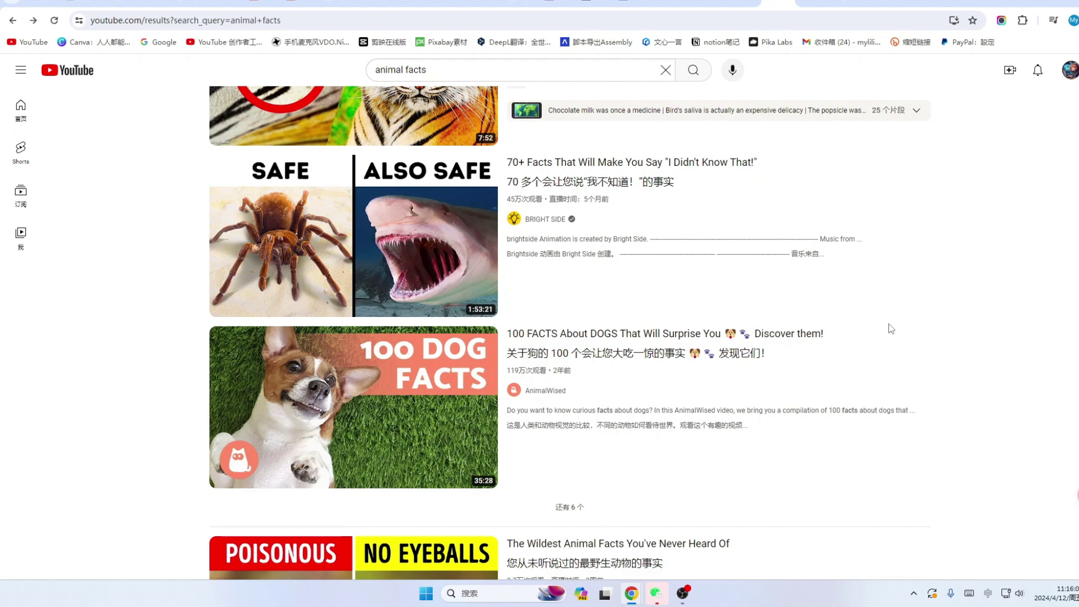
scroll(891, 328, "down", 10)
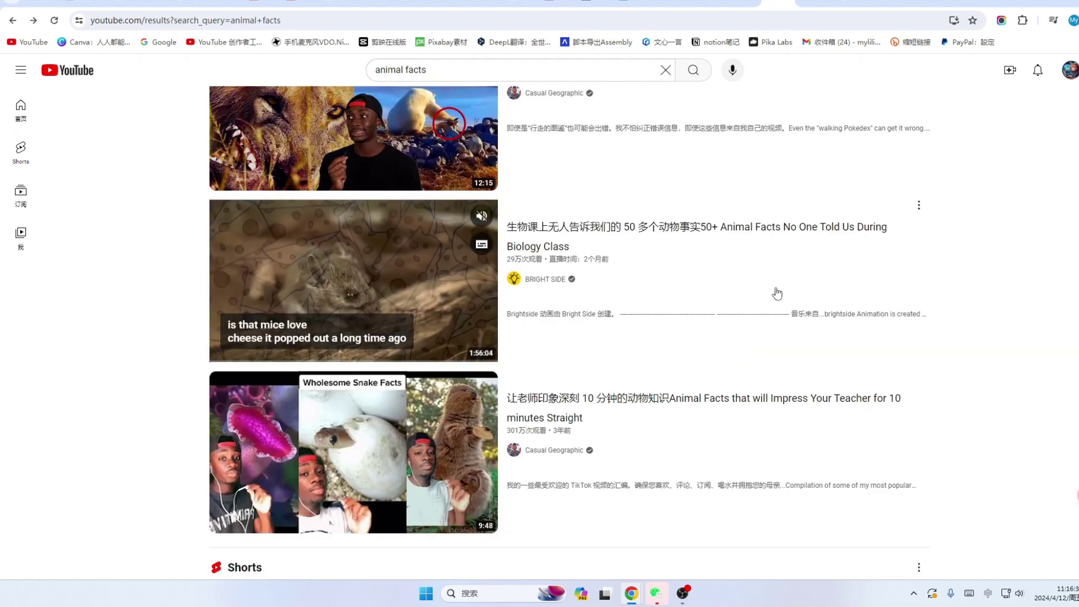
- Switch to the creator's own YouTube channel and look through its list of uploaded AI tutorial videos
key("ctrl+Tab")
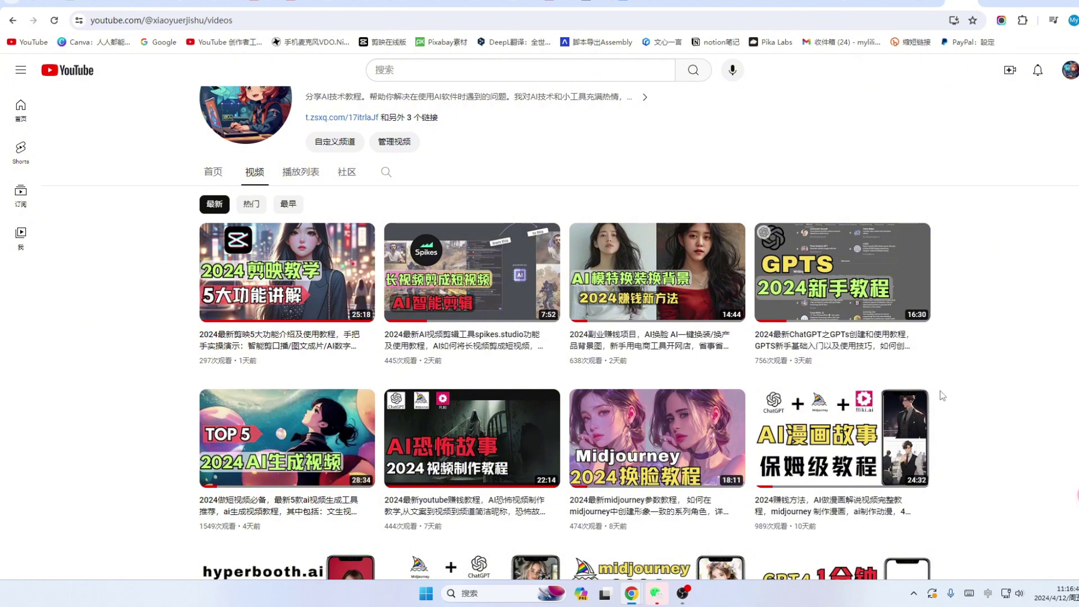
scroll(943, 395, "down", 1)
scroll(943, 395, "down", 3)
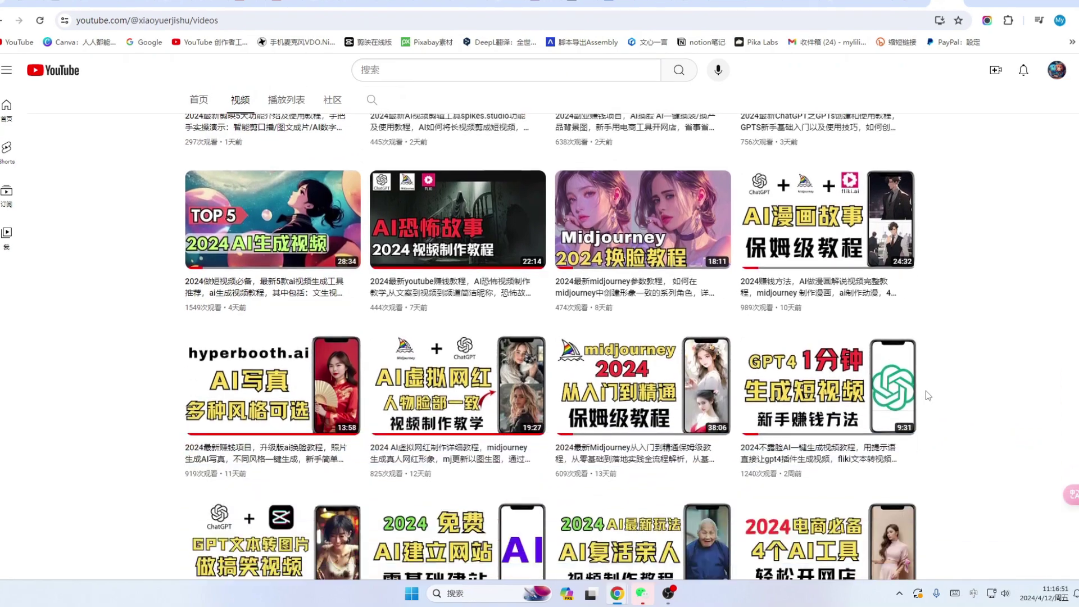
scroll(926, 395, "up", 6)
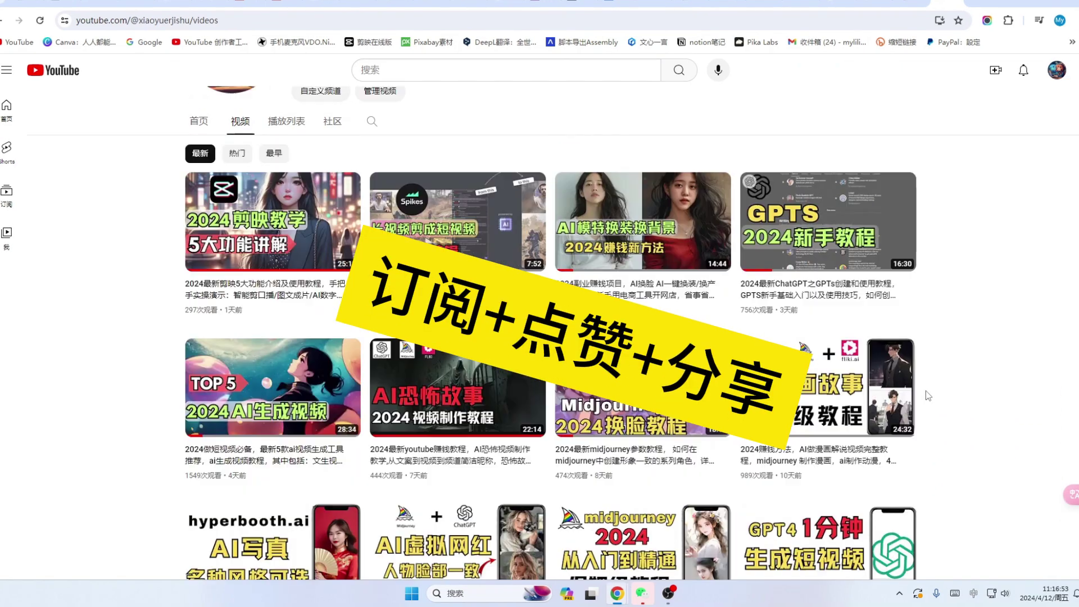
scroll(925, 395, "down", 4)
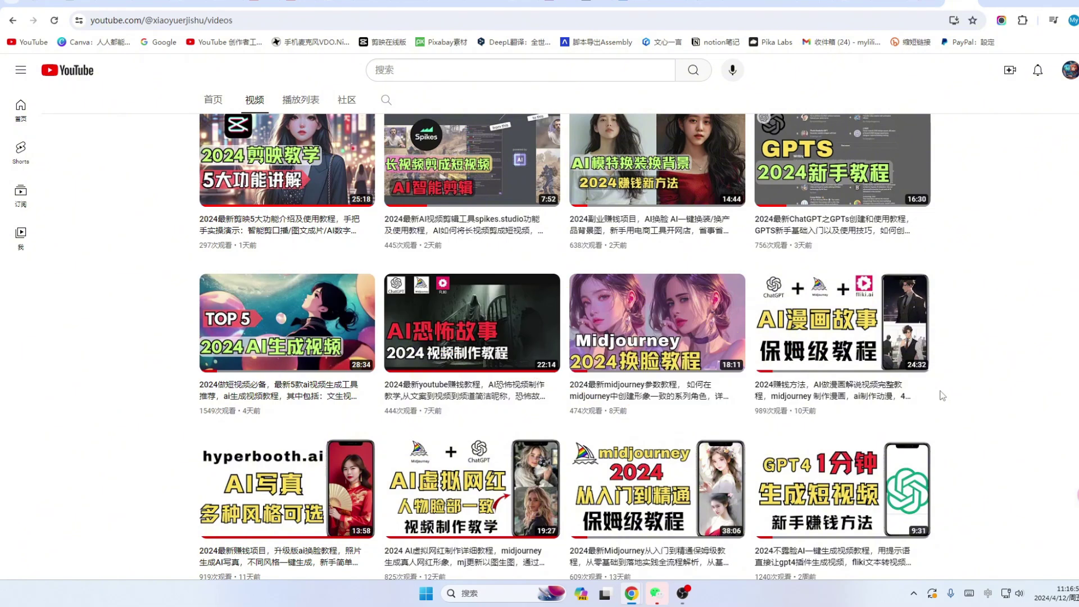
scroll(942, 396, "down", 3)
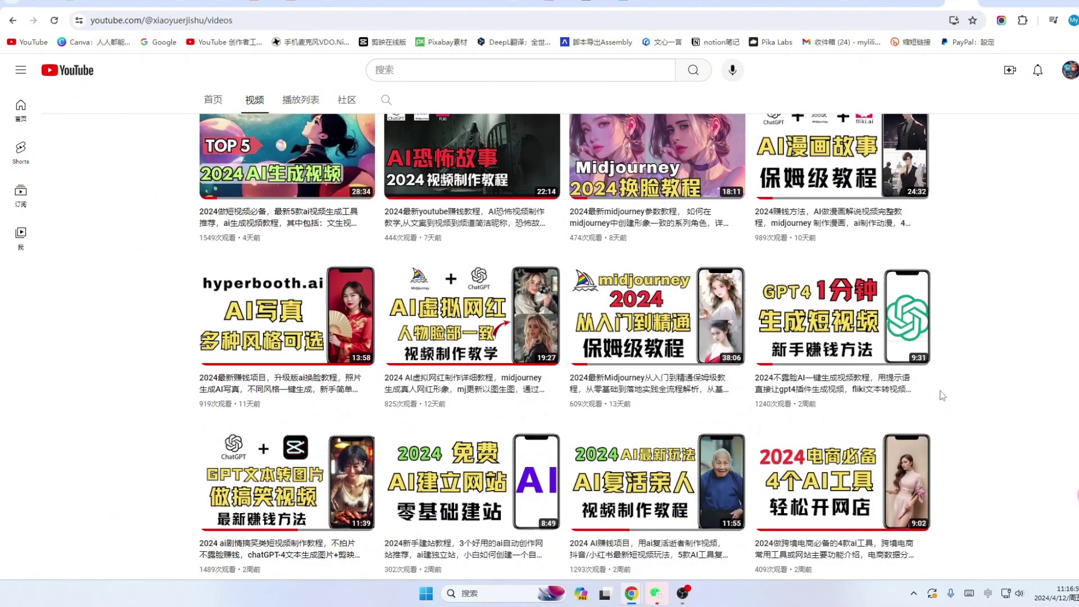
scroll(948, 389, "down", 1)
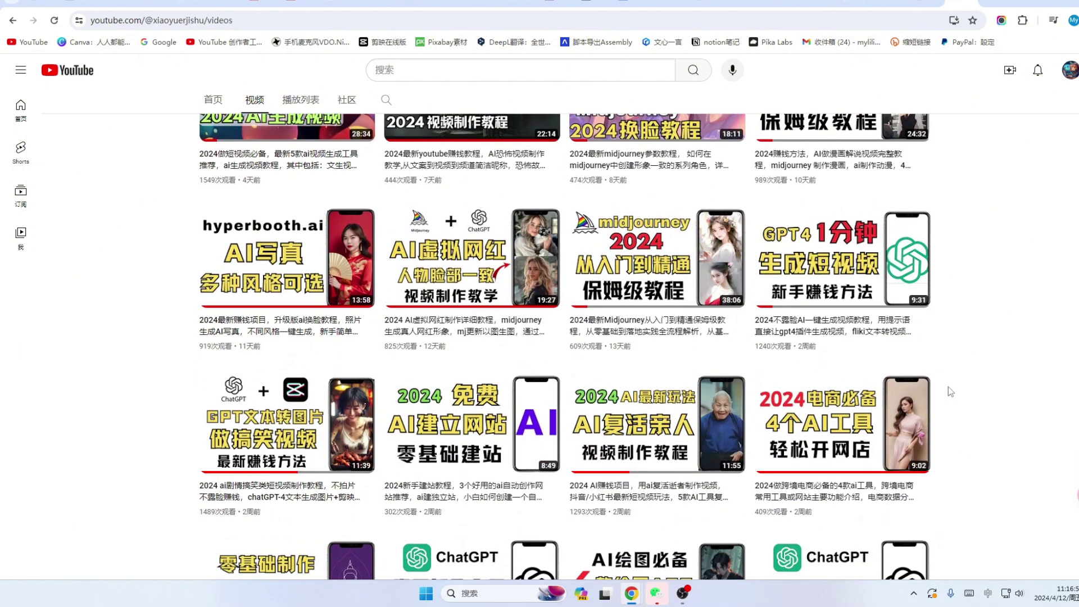